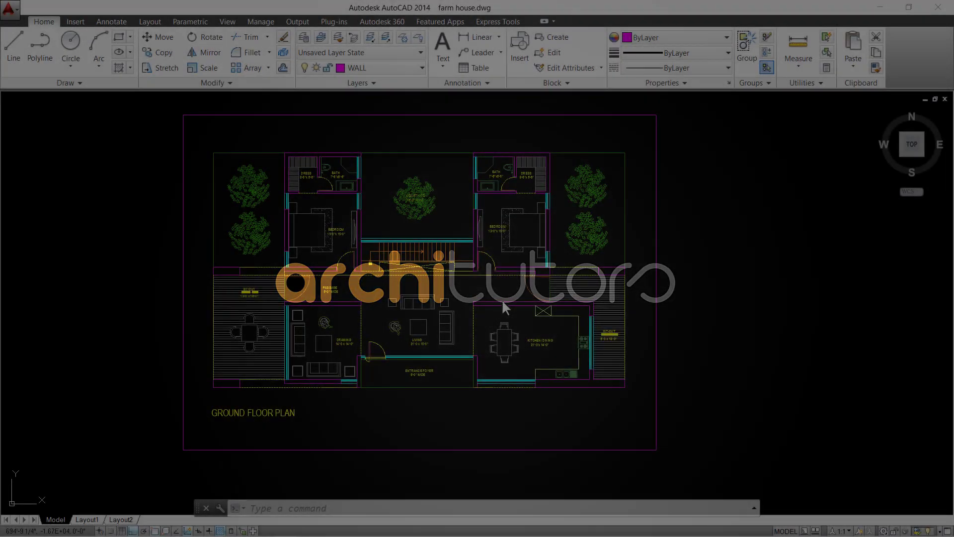
# - Examine the rooms and linework of the ground floor plan, from the bedrooms and courtyard to the living and kitchen areas
pyautogui.press('Escape')
pyautogui.press('Escape')
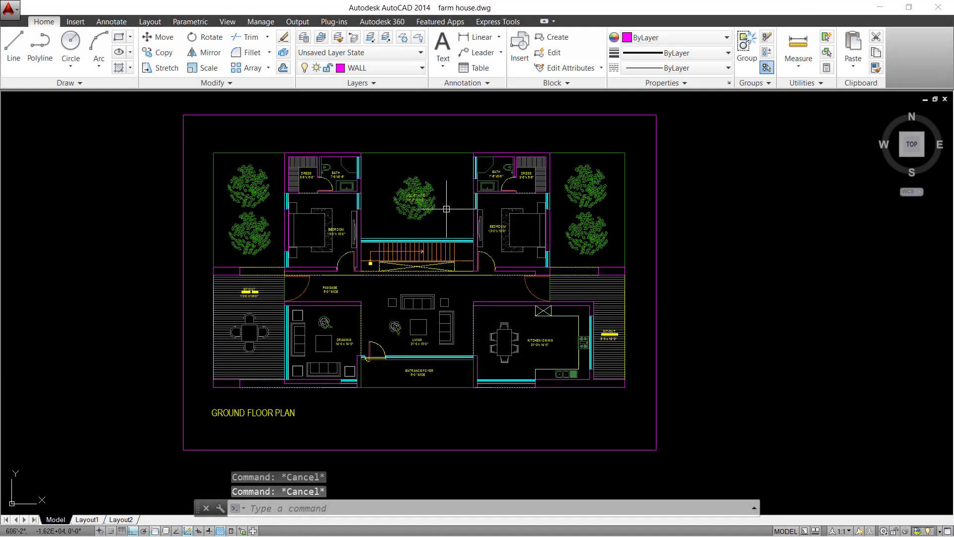
pyautogui.moveTo(443, 211)
pyautogui.mouseDown(button='middle')
pyautogui.moveTo(432, 215)
pyautogui.moveTo(441, 204)
pyautogui.mouseUp(button='middle')
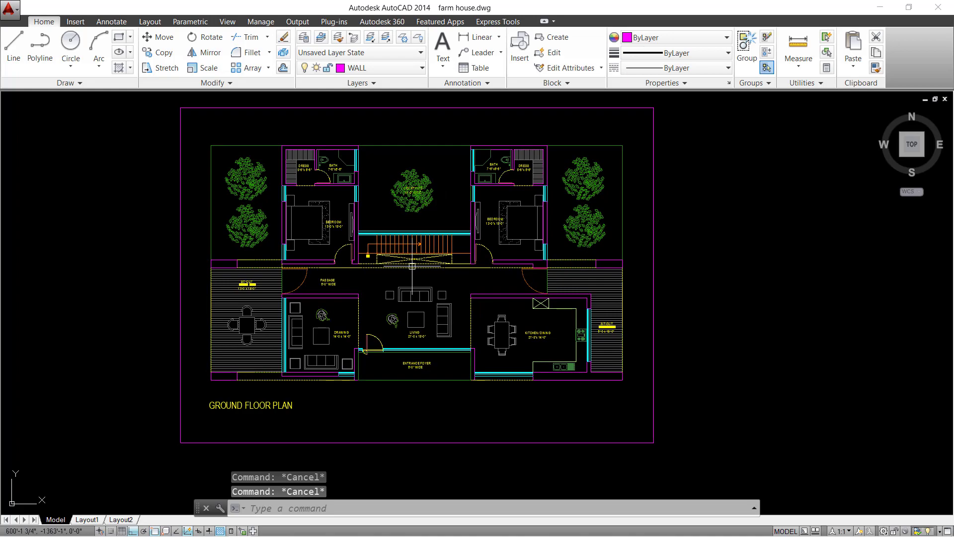
pyautogui.press('Escape')
pyautogui.click(159, 100)
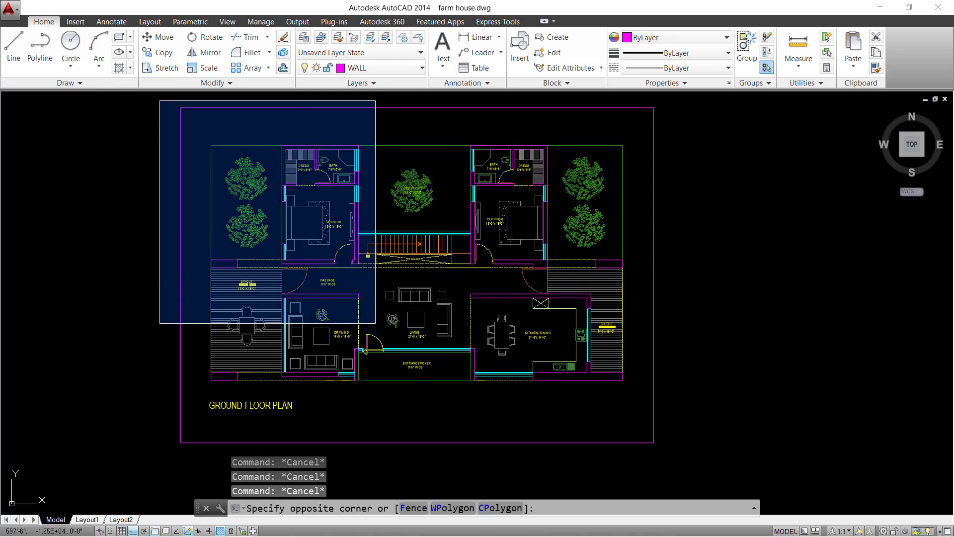
pyautogui.click(758, 468)
pyautogui.scroll(2, 425, 277)
pyautogui.moveTo(428, 265); pyautogui.dragTo(435, 358, button='middle')
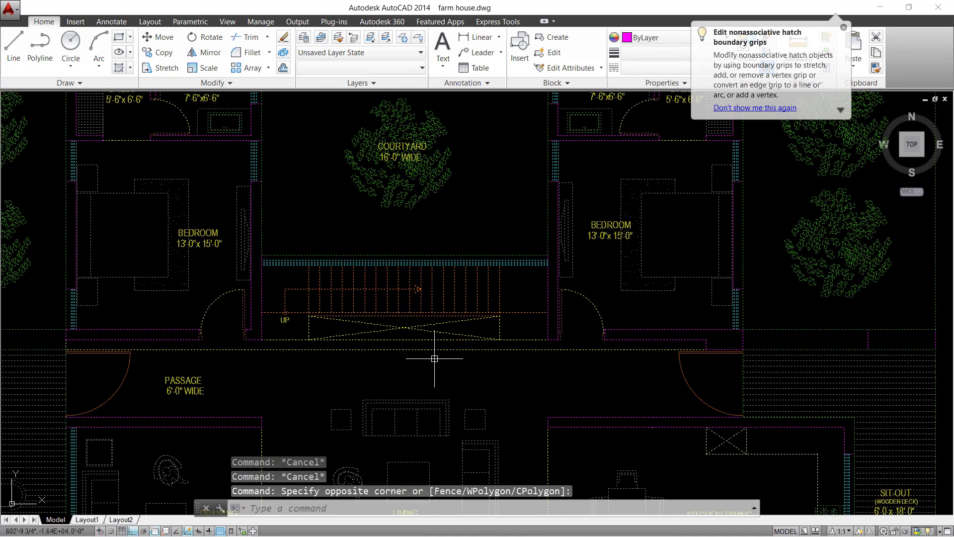
pyautogui.scroll(-1, 433, 358)
pyautogui.moveTo(473, 281); pyautogui.dragTo(435, 203, button='middle')
pyautogui.press('Escape')
pyautogui.moveTo(519, 363); pyautogui.dragTo(544, 312, button='middle')
pyautogui.scroll(1, 223, 341)
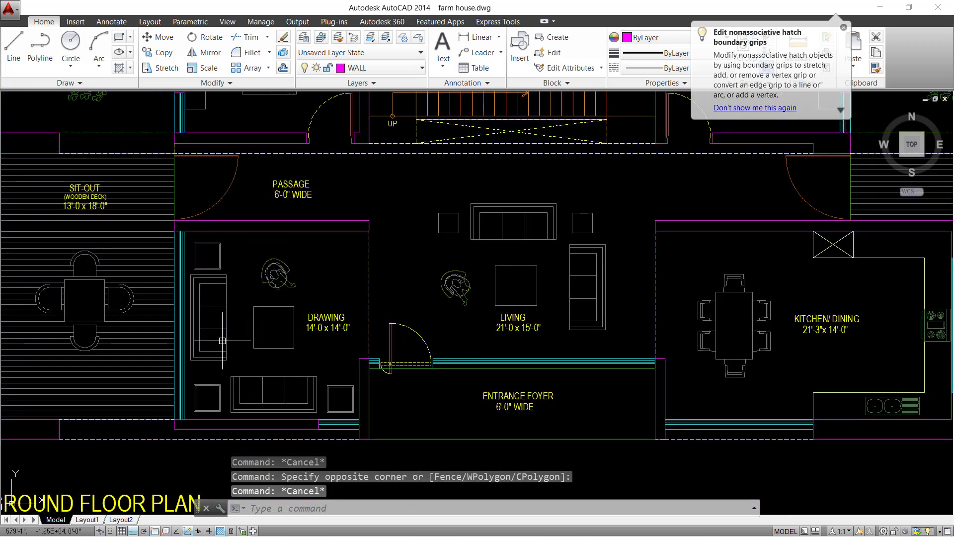
pyautogui.moveTo(262, 355); pyautogui.dragTo(278, 361, button='middle')
pyautogui.scroll(-5, 298, 343)
pyautogui.scroll(5, 379, 271)
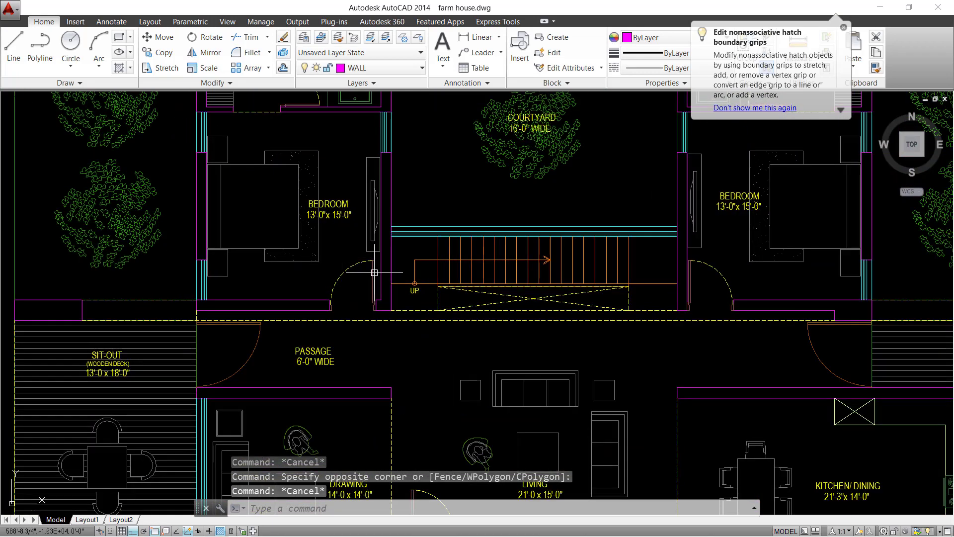
pyautogui.scroll(-5, 373, 316)
pyautogui.press('Escape')
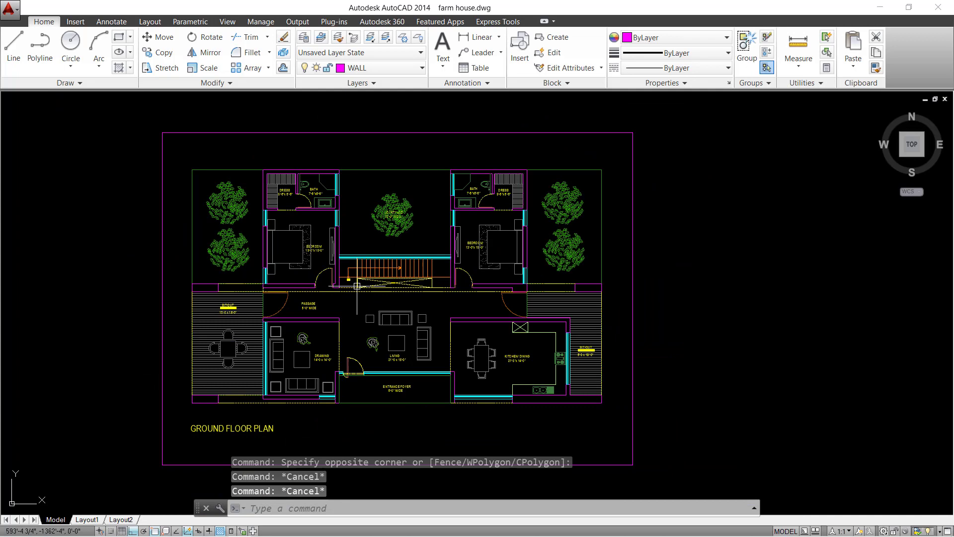
# - Make A- Hatch 1 the current layer
pyautogui.press('Escape')
pyautogui.click(358, 68)
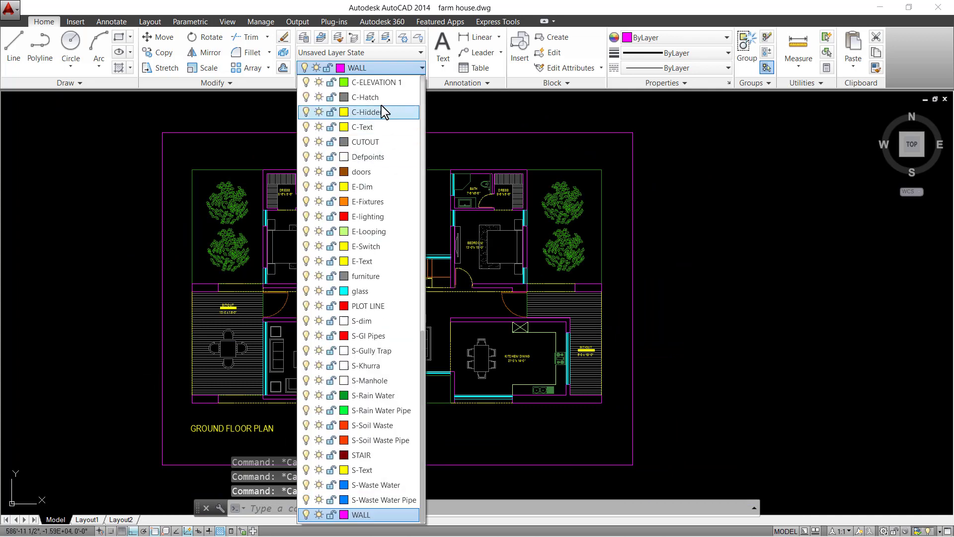
pyautogui.scroll(3, 366, 415)
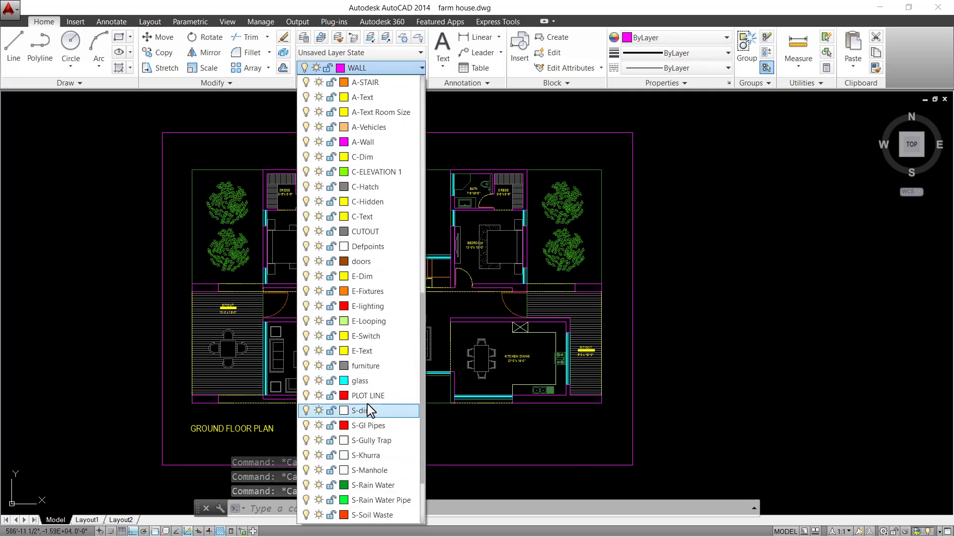
pyautogui.scroll(10, 395, 231)
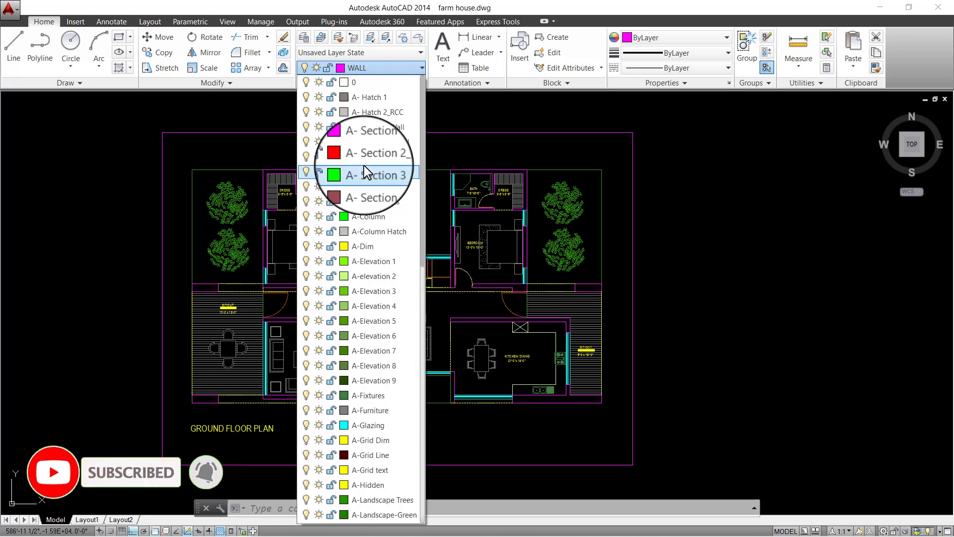
pyautogui.scroll(2, 363, 135)
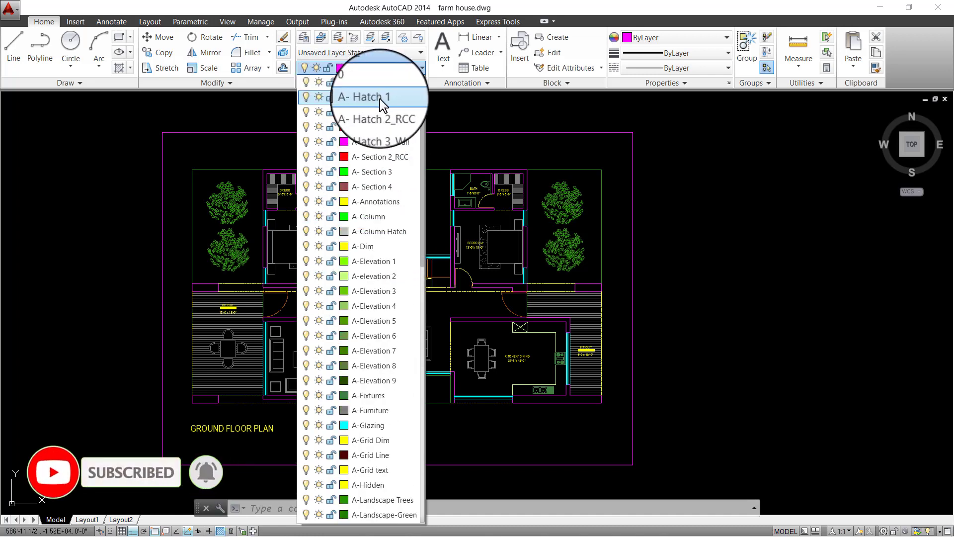
pyautogui.click(380, 100)
pyautogui.moveTo(396, 153); pyautogui.dragTo(381, 114, button='middle')
pyautogui.moveTo(414, 214); pyautogui.dragTo(422, 223, button='middle')
# - Turn off the A-STAIR and glass layers with LAYOFF by picking the staircase and the glazing behind it
pyautogui.press('Escape')
pyautogui.press('Escape')
pyautogui.write('lay')
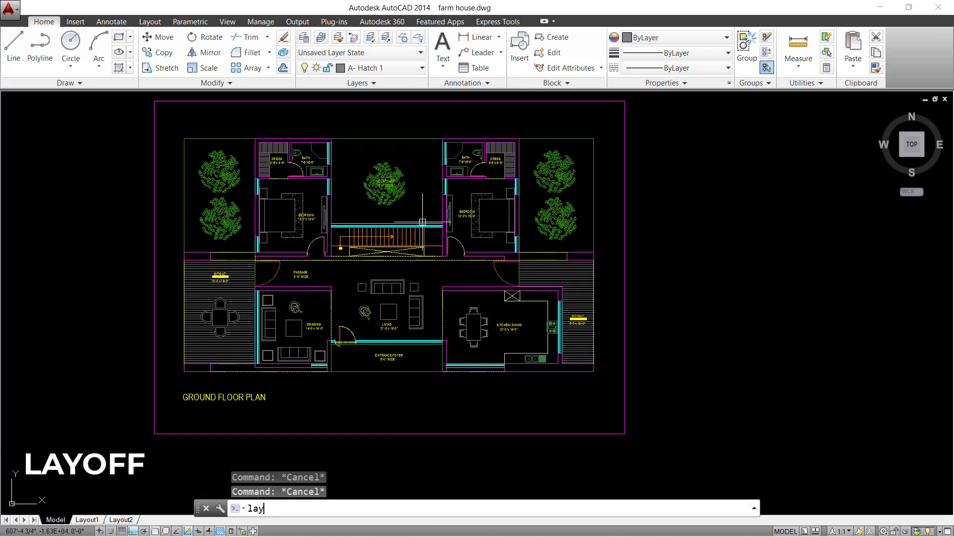
pyautogui.write('off')
pyautogui.press('Return')
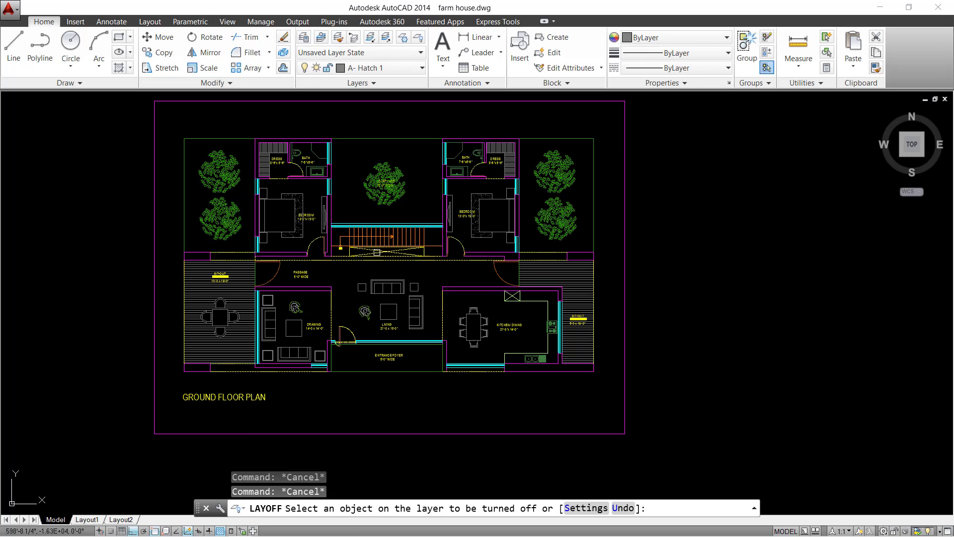
pyautogui.scroll(4, 361, 258)
pyautogui.click(373, 199)
pyautogui.click(369, 173)
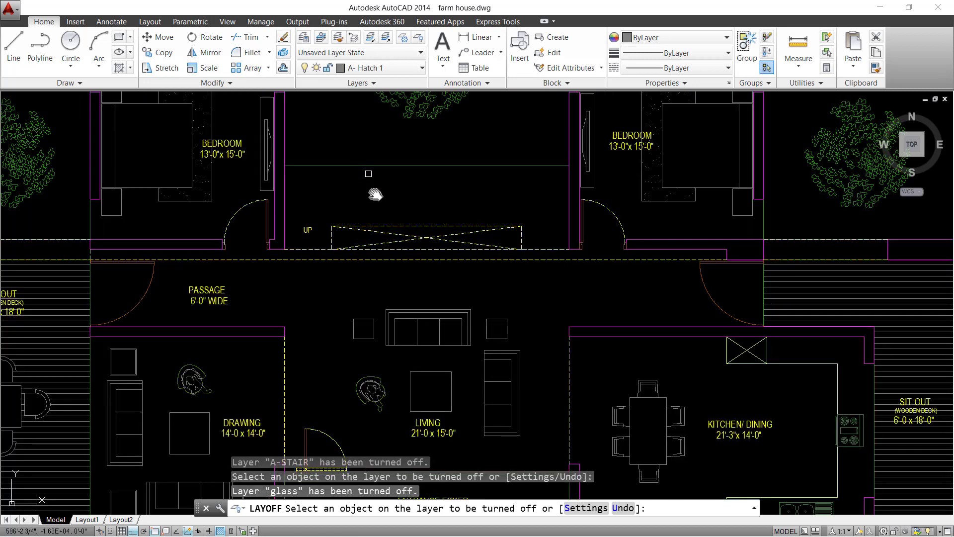
# - Turn off the A-Furniture, A-Text Room Size and A-Hidden layers by picking objects around the left bedroom and dress area
pyautogui.scroll(-4, 387, 231)
pyautogui.click(302, 193)
pyautogui.click(295, 181)
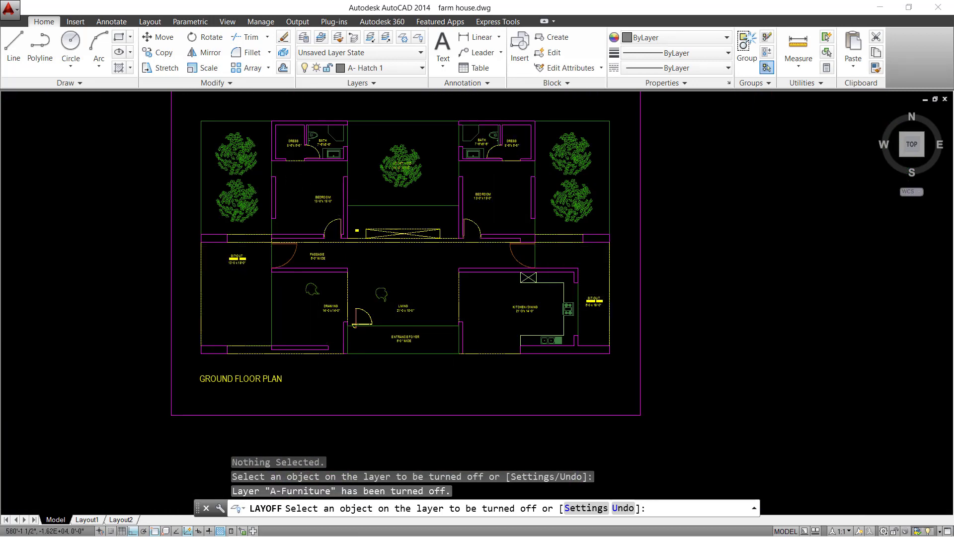
pyautogui.scroll(4, 297, 151)
pyautogui.click(291, 118)
pyautogui.click(287, 131)
pyautogui.click(294, 172)
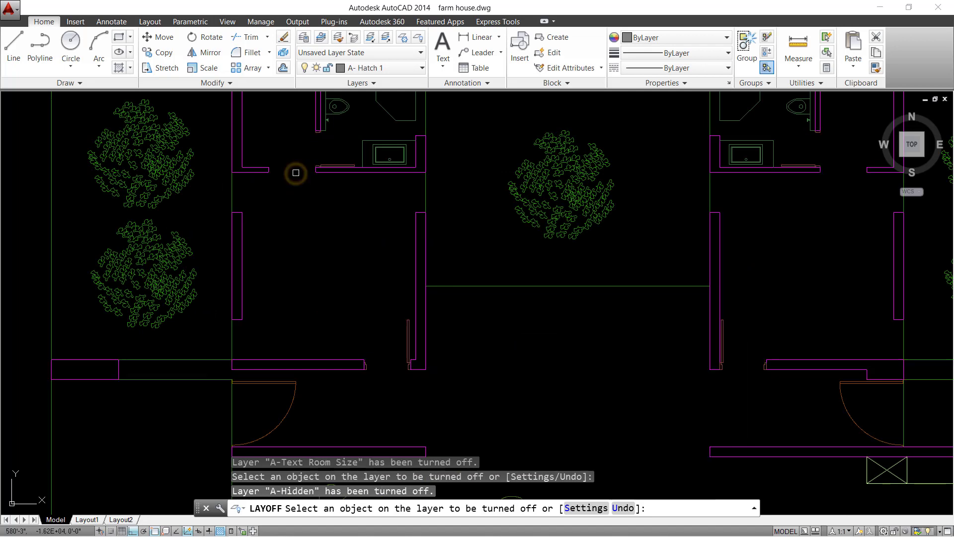
# - Turn off the A-Fixtures and A-Landscape Trees layers by picking a bathroom fixture and the landscape linework
pyautogui.scroll(-5, 298, 169)
pyautogui.scroll(2, 326, 154)
pyautogui.click(331, 147)
pyautogui.scroll(3, 330, 145)
pyautogui.scroll(-4, 373, 199)
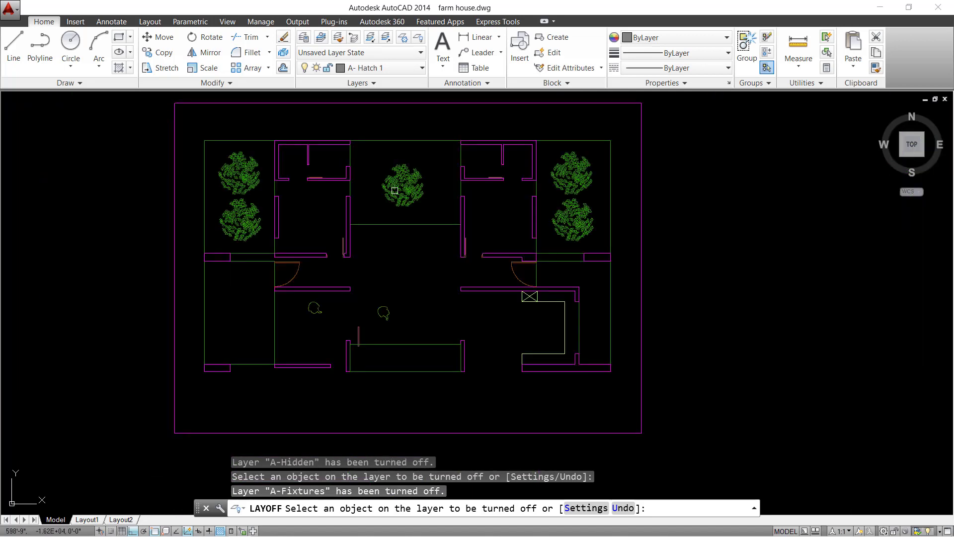
pyautogui.scroll(1, 376, 196)
pyautogui.scroll(4, 368, 169)
pyautogui.click(317, 150)
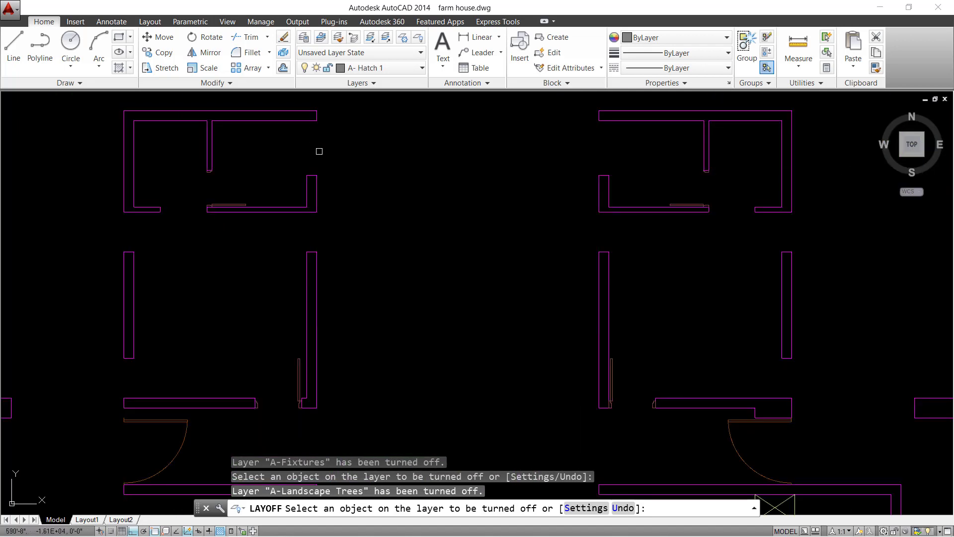
# - Turn off the doors and A-elevation 2 layers by picking a passage door and the kitchen counter, and end LAYOFF
pyautogui.scroll(-4, 343, 164)
pyautogui.click(497, 278)
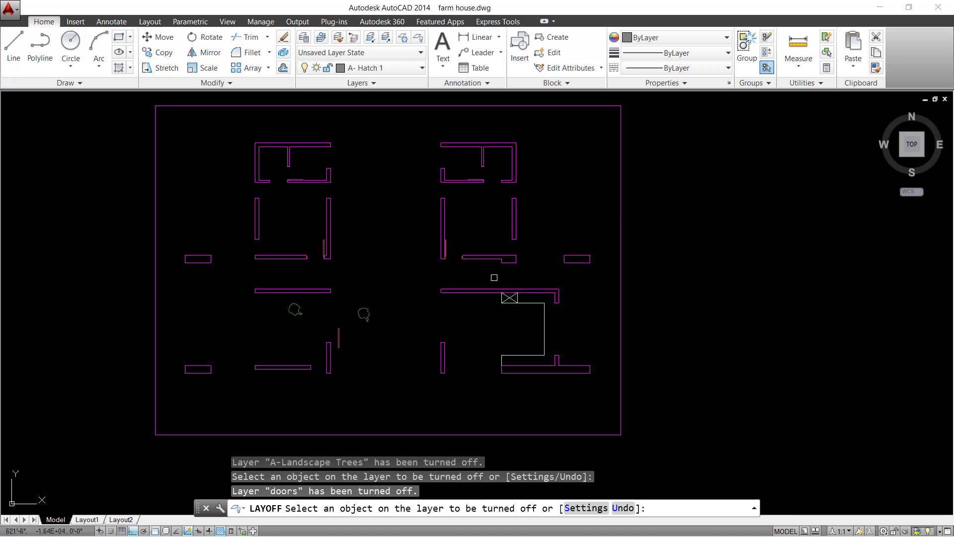
pyautogui.click(516, 306)
pyautogui.press('Escape')
pyautogui.press('Escape')
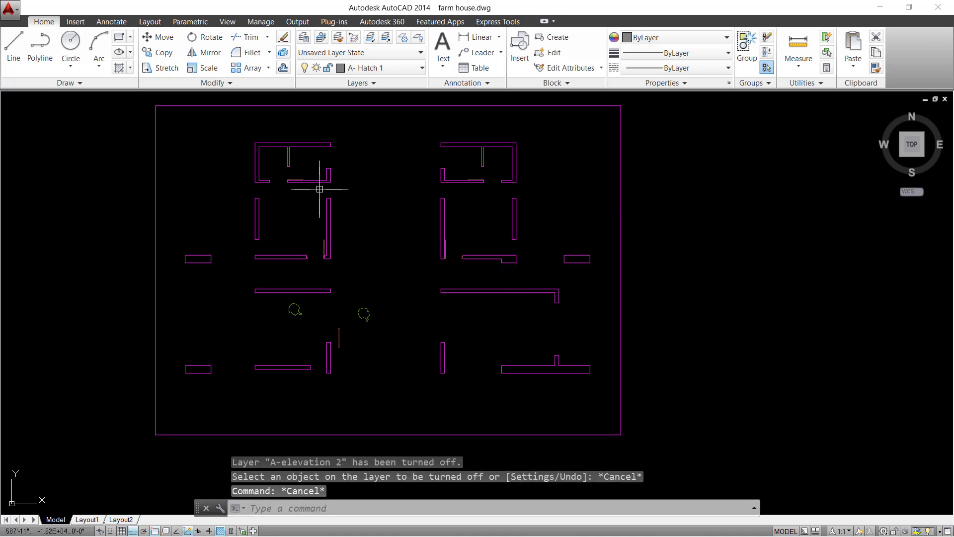
# - Start a hatch and set its colour to index Color 8 in the colour selection dialog
pyautogui.moveTo(307, 196)
pyautogui.mouseDown(button='middle')
pyautogui.moveTo(347, 206)
pyautogui.moveTo(325, 204)
pyautogui.mouseUp(button='middle')
pyautogui.moveTo(381, 188); pyautogui.dragTo(374, 186, button='middle')
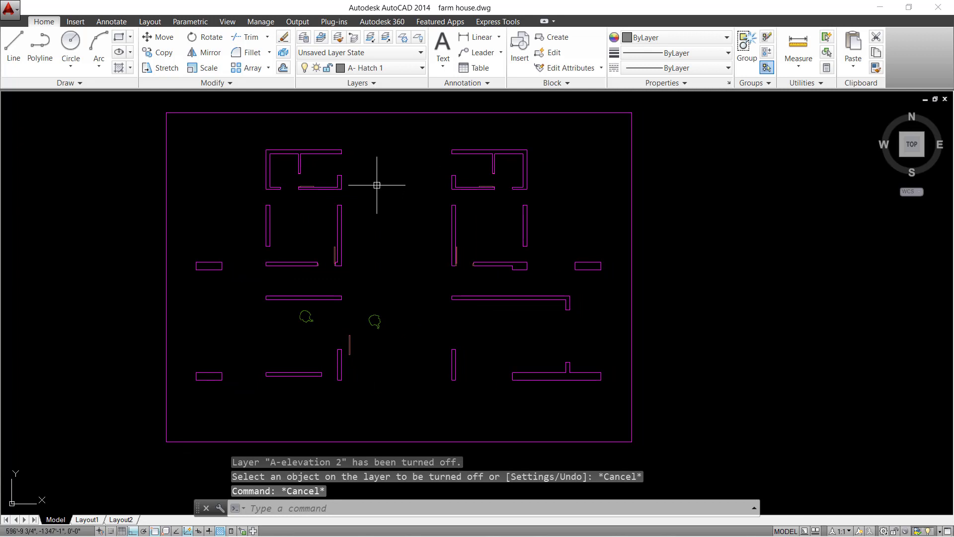
pyautogui.write('h')
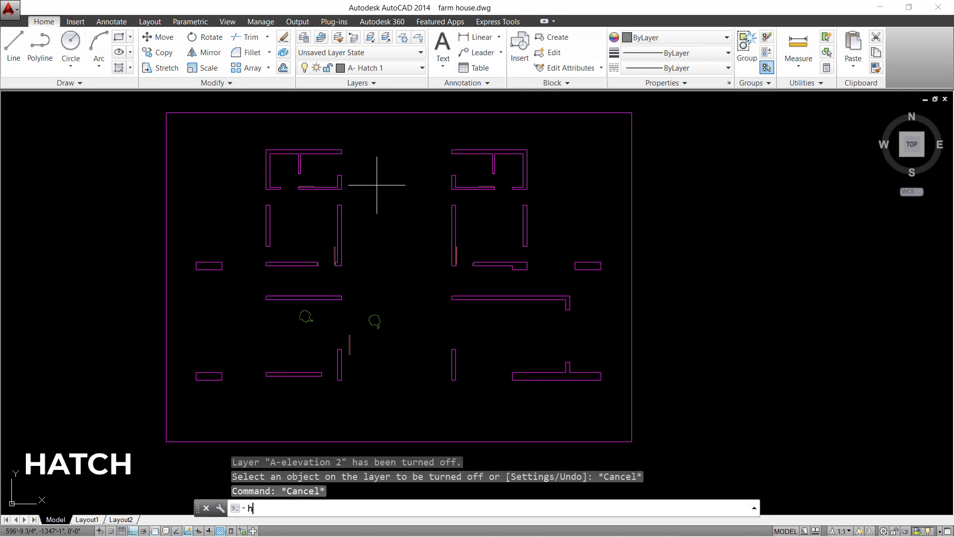
pyautogui.press('Return')
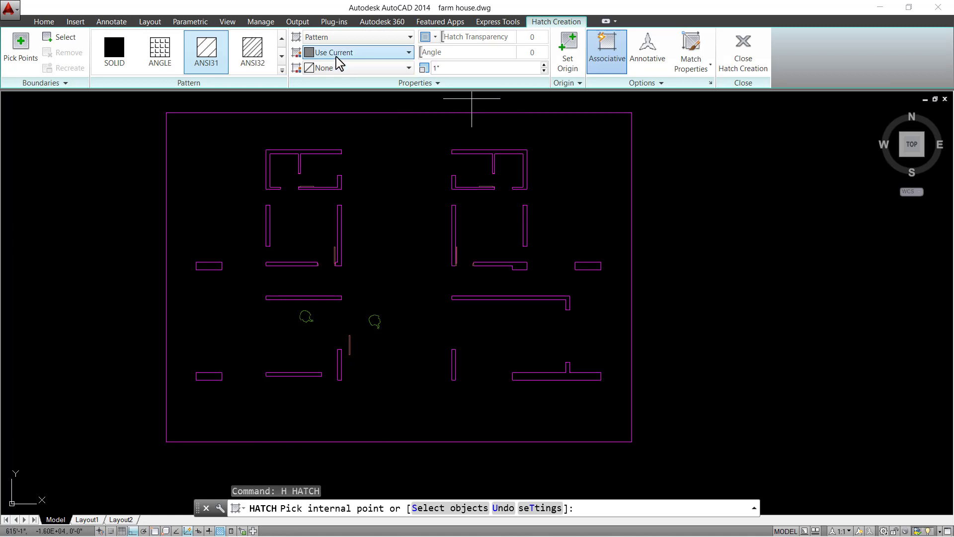
pyautogui.click(370, 55)
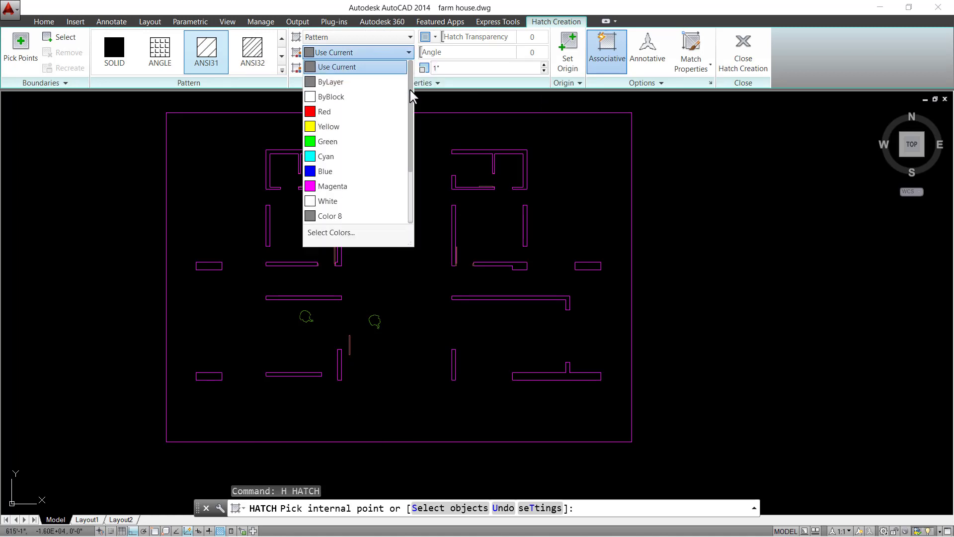
pyautogui.scroll(-1, 382, 75)
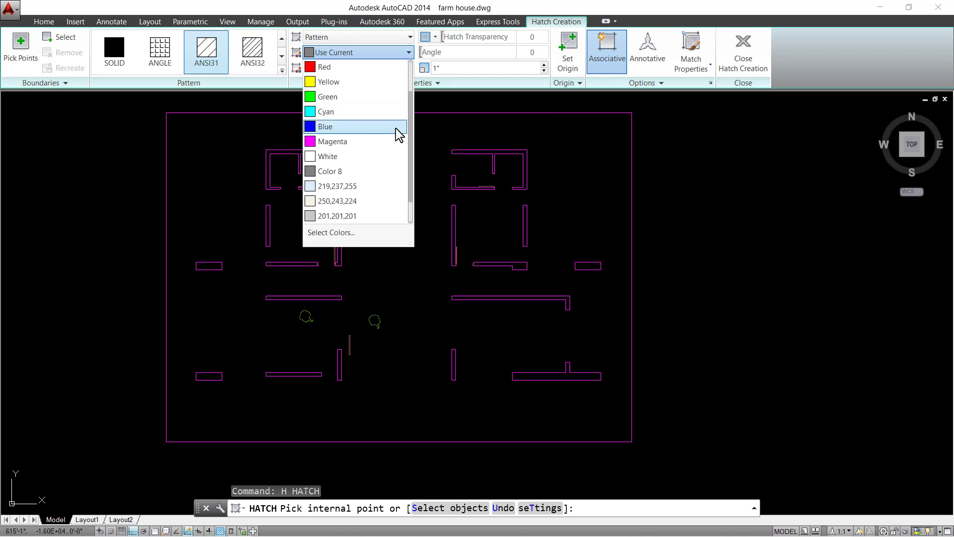
pyautogui.scroll(1, 398, 209)
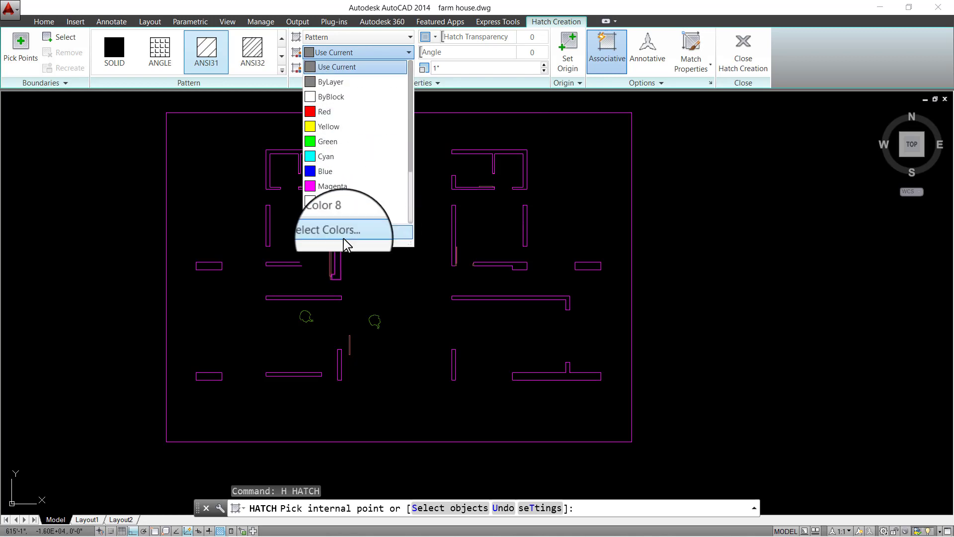
pyautogui.click(388, 234)
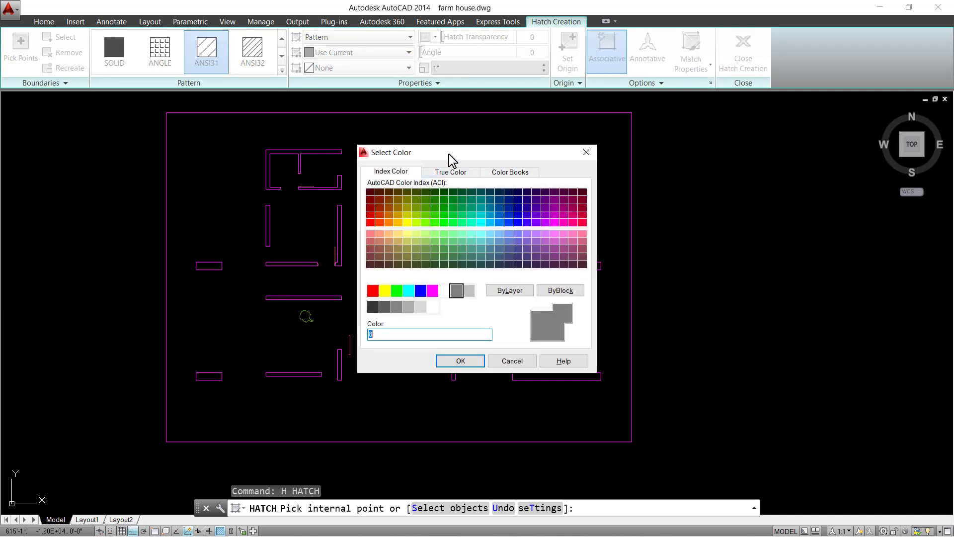
pyautogui.moveTo(449, 154); pyautogui.dragTo(451, 148)
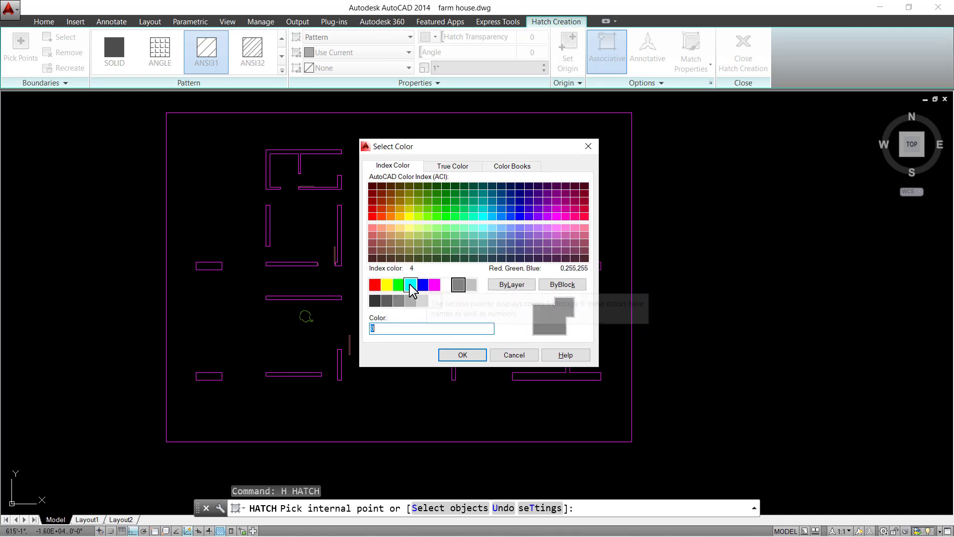
pyautogui.click(456, 285)
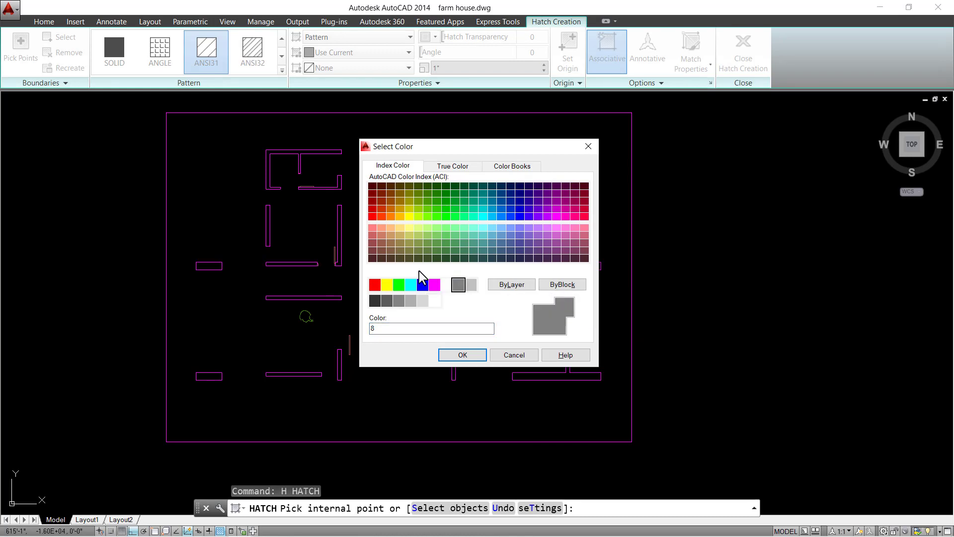
pyautogui.click(439, 168)
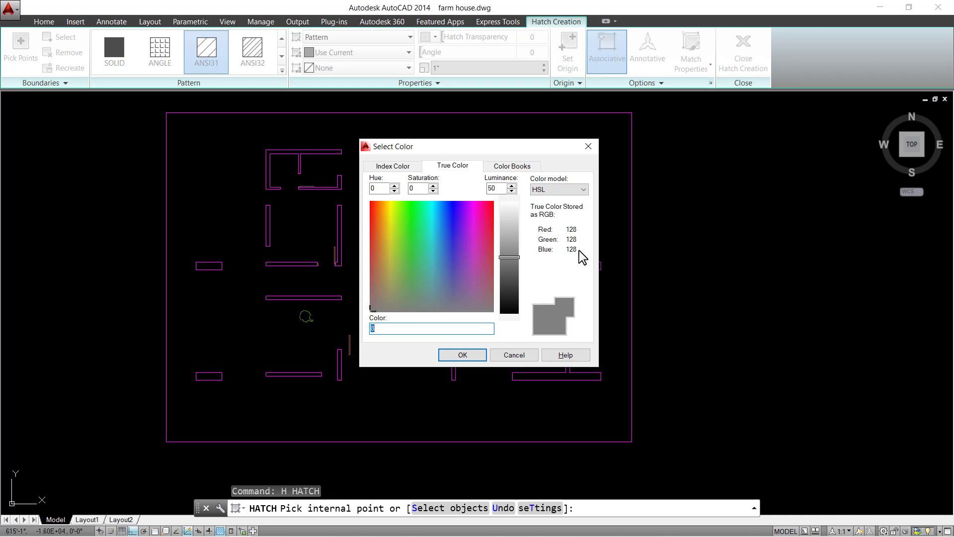
pyautogui.click(462, 355)
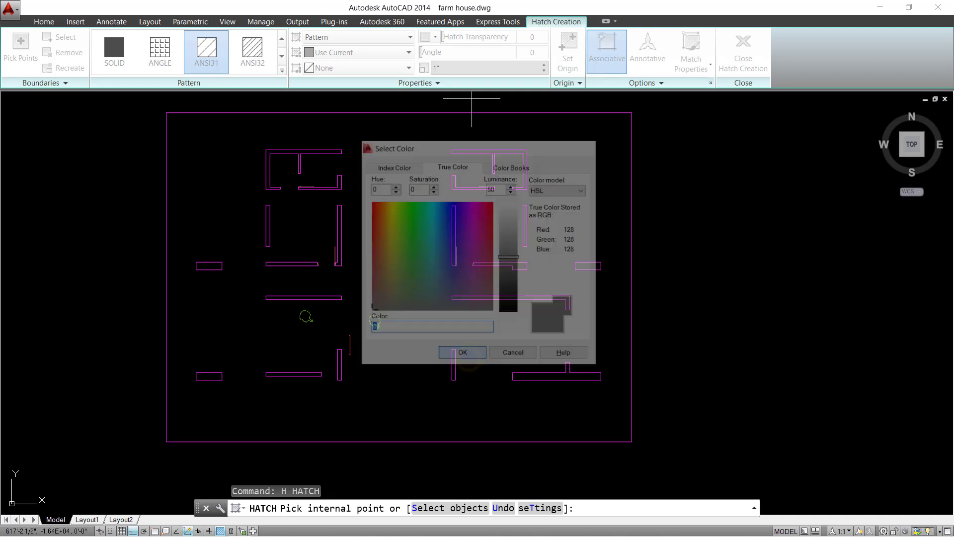
# - Set the hatch pattern to SOLID and fill the left bath, dress and bedroom walls and the upper left sit-out wall
pyautogui.scroll(2, 279, 162)
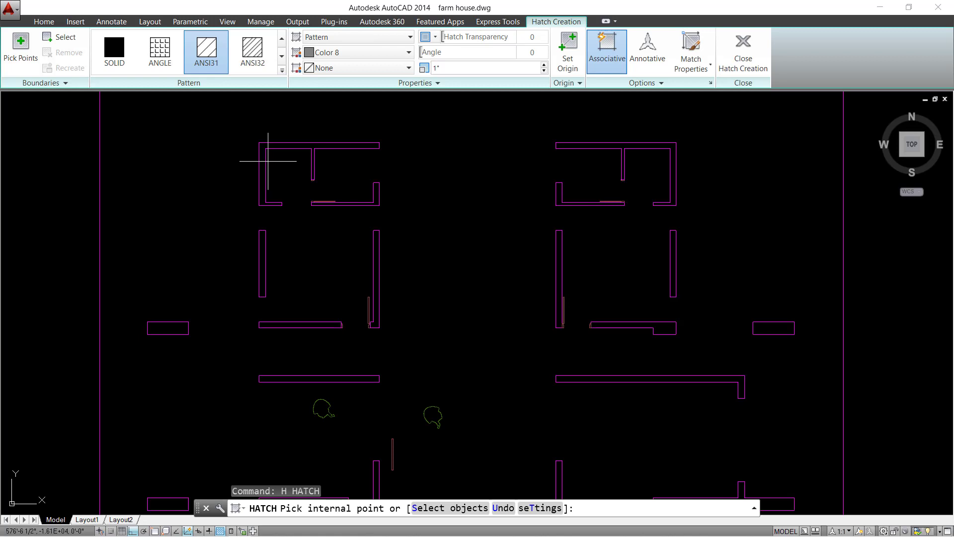
pyautogui.click(112, 70)
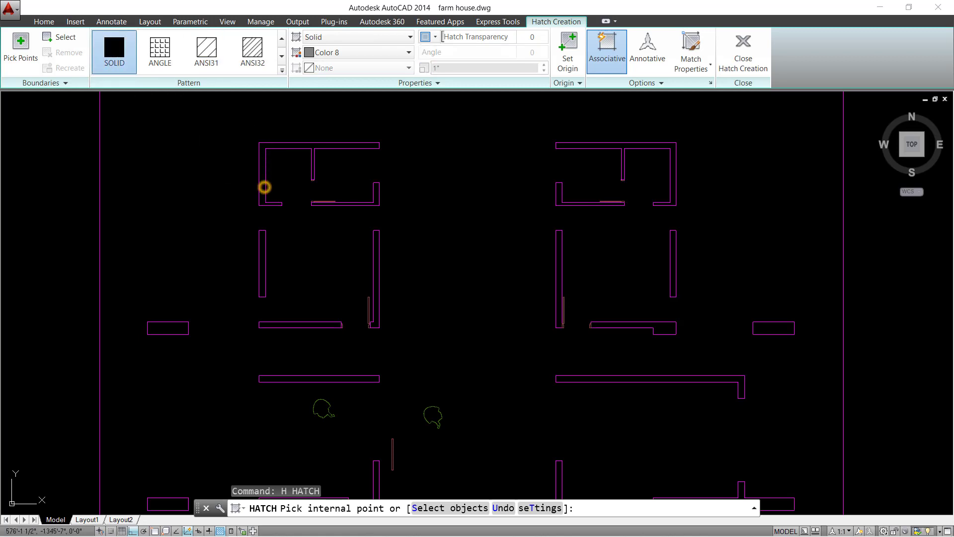
pyautogui.click(264, 187)
pyautogui.scroll(2, 383, 166)
pyautogui.scroll(-2, 358, 176)
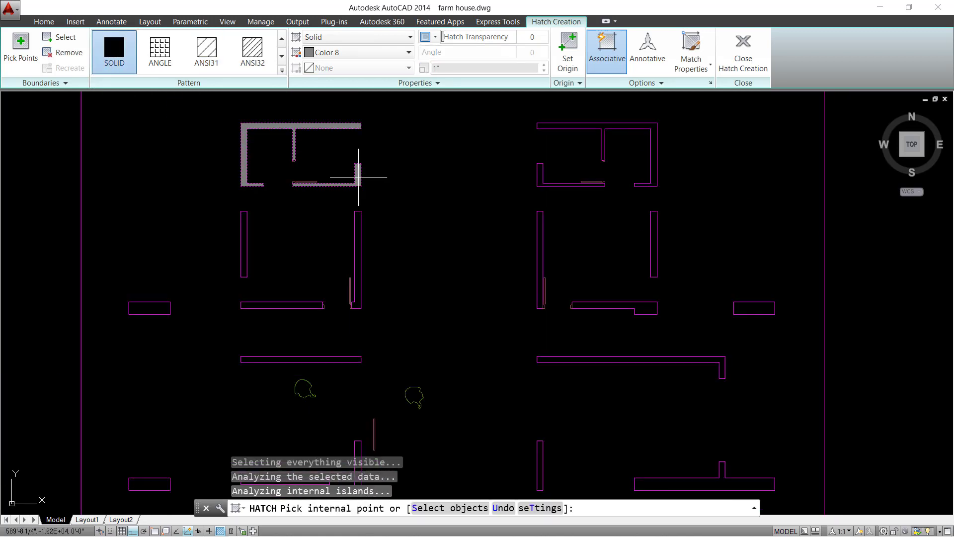
pyautogui.click(243, 255)
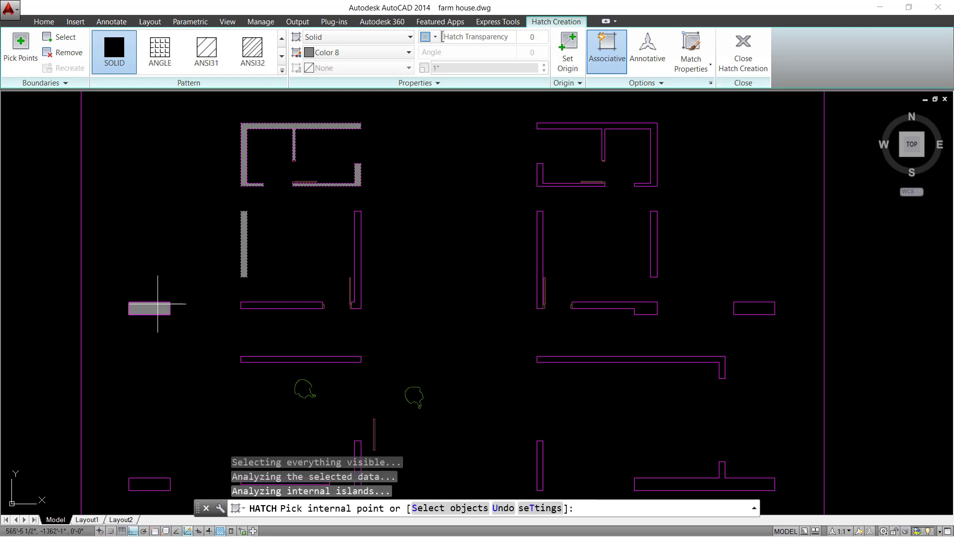
pyautogui.moveTo(279, 307); pyautogui.dragTo(308, 283, button='middle')
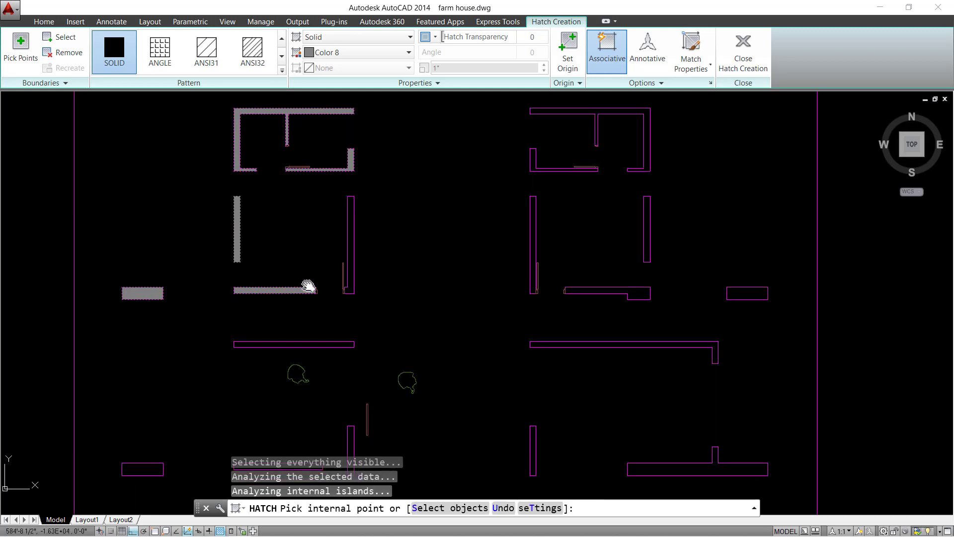
pyautogui.click(351, 249)
# - Fill the right bath, dress and bedroom walls, the kitchen's passage-side wall and the upper right sit-out wall
pyautogui.click(550, 104)
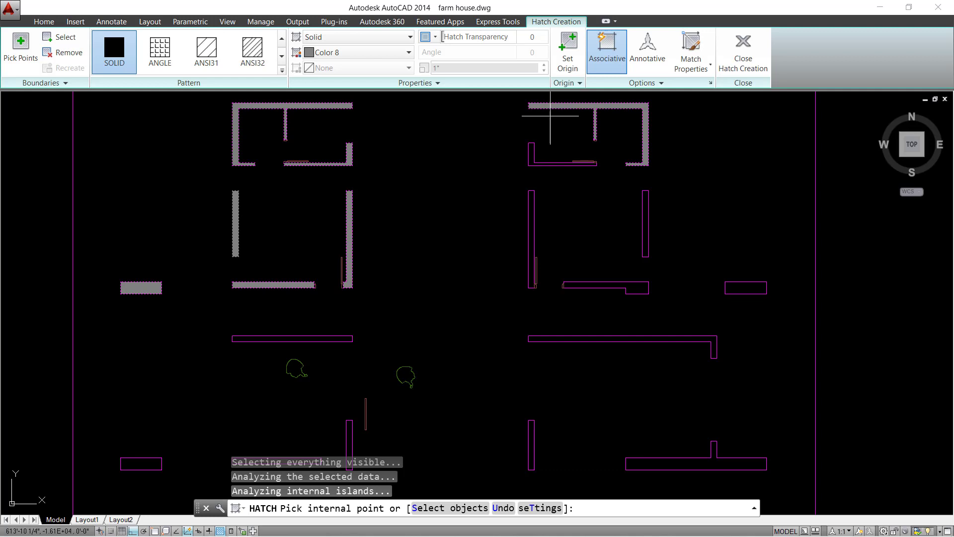
pyautogui.click(532, 161)
pyautogui.click(533, 211)
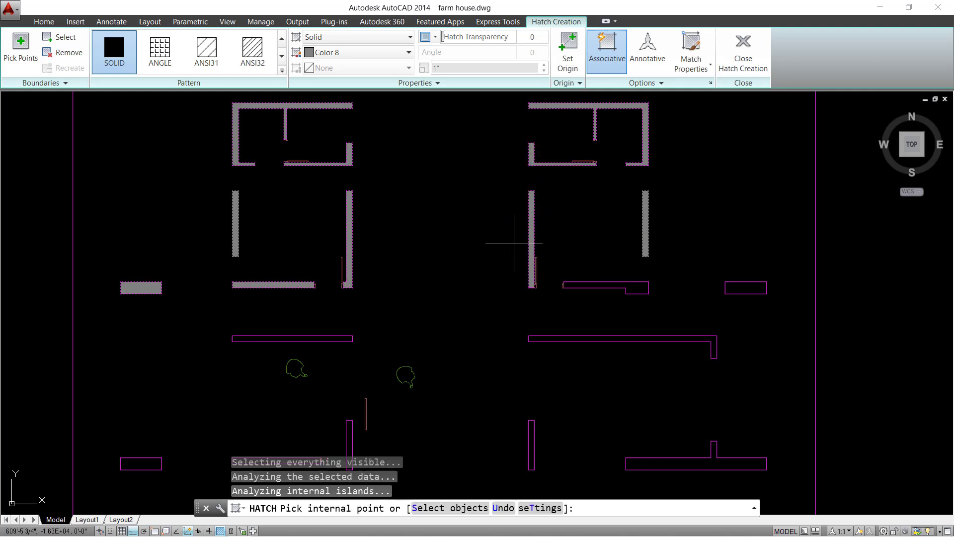
pyautogui.scroll(-2, 511, 251)
pyautogui.scroll(2, 555, 311)
pyautogui.click(546, 323)
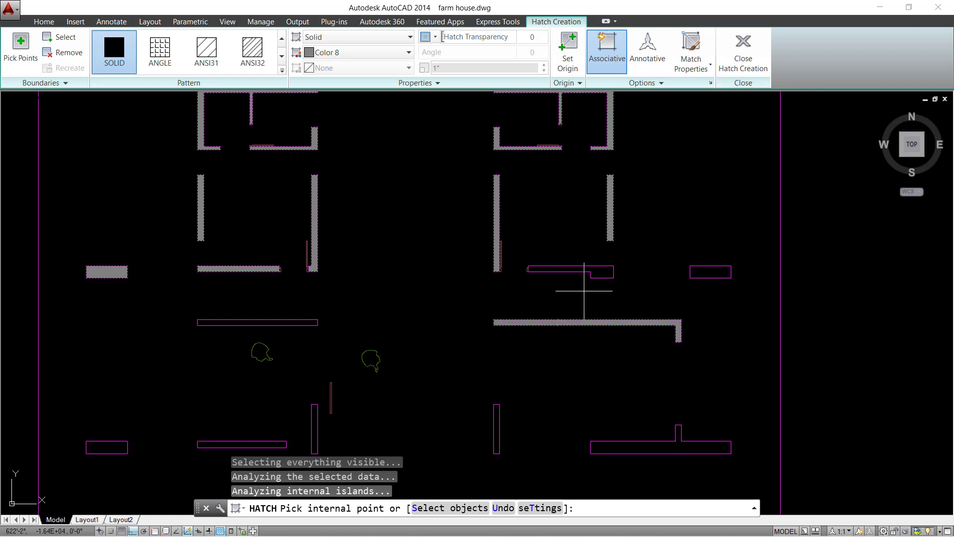
pyautogui.click(598, 275)
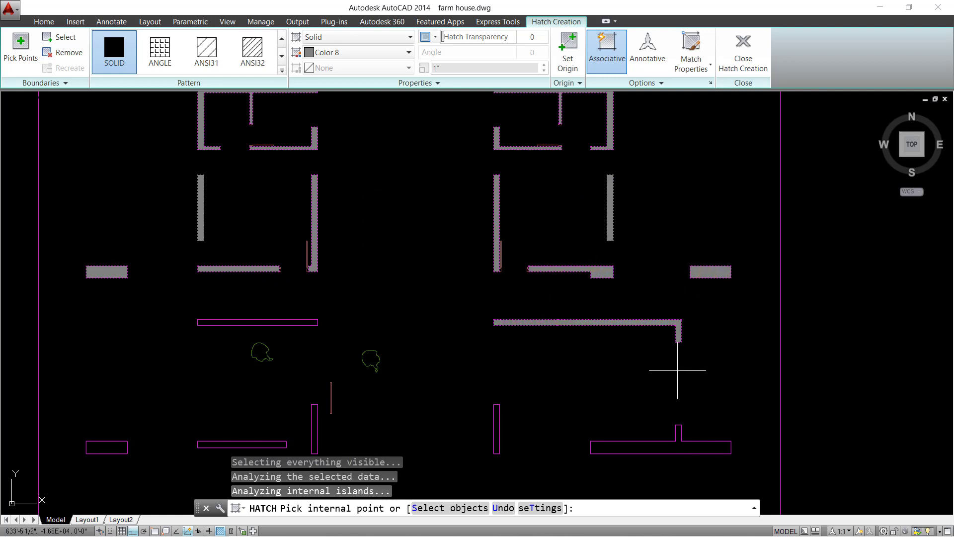
# - Fill the lower kitchen, sit-out, drawing room and entrance foyer walls plus the drawing room's passage-side wall, and end the hatch
pyautogui.click(671, 445)
pyautogui.scroll(-2, 308, 329)
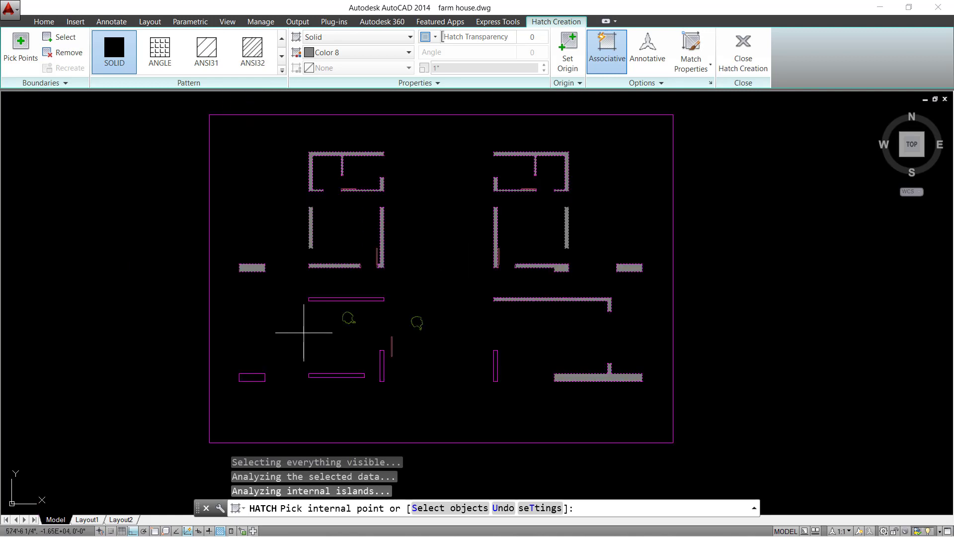
pyautogui.scroll(2, 298, 346)
pyautogui.click(231, 395)
pyautogui.click(343, 392)
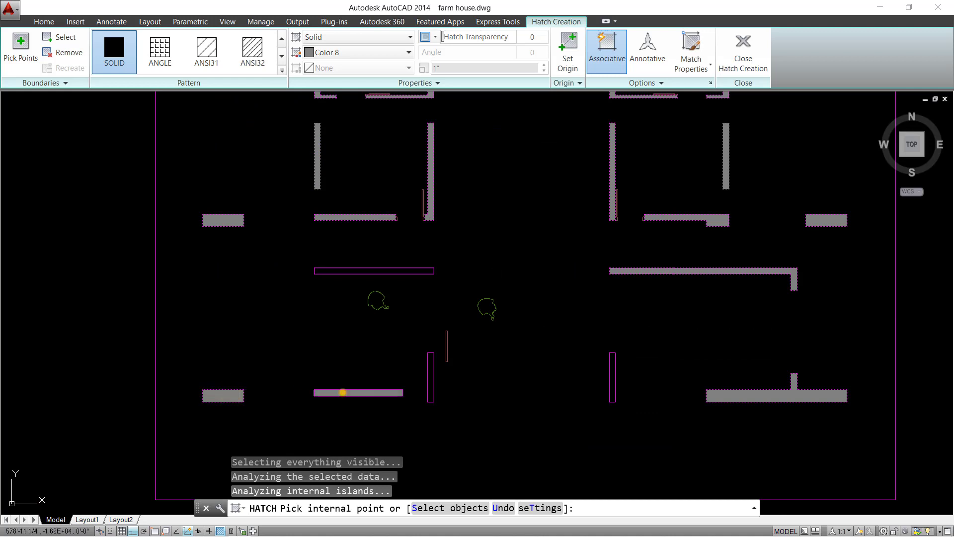
pyautogui.click(372, 272)
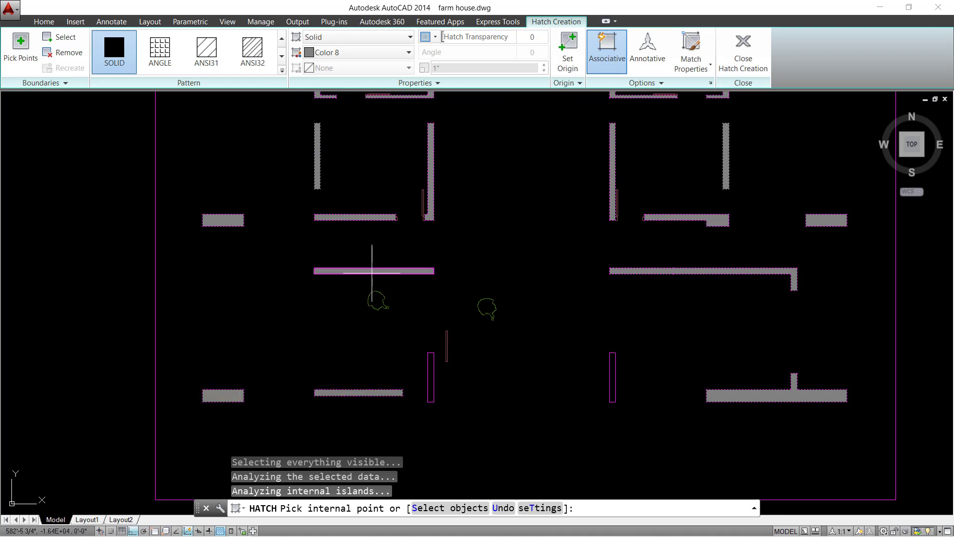
pyautogui.click(433, 366)
pyautogui.click(613, 367)
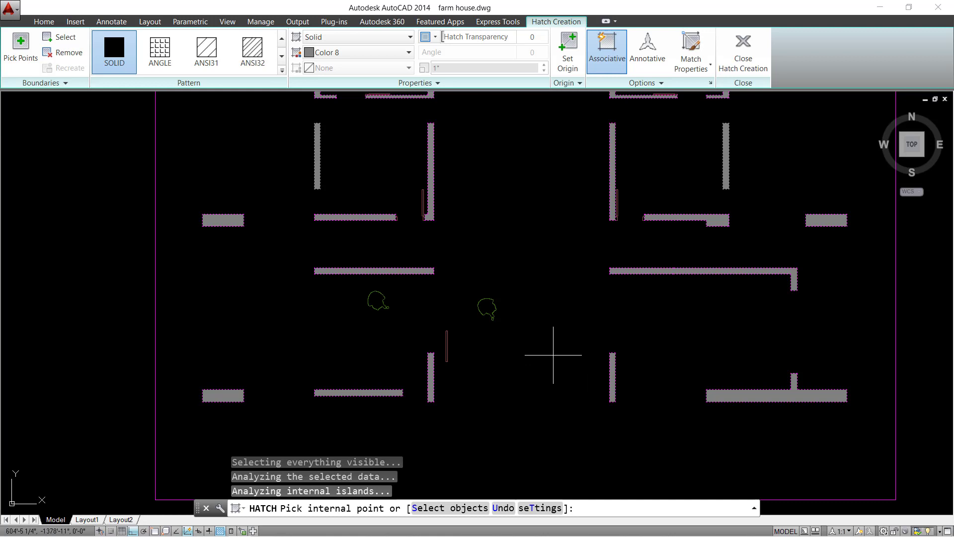
pyautogui.scroll(-2, 514, 359)
pyautogui.scroll(2, 408, 232)
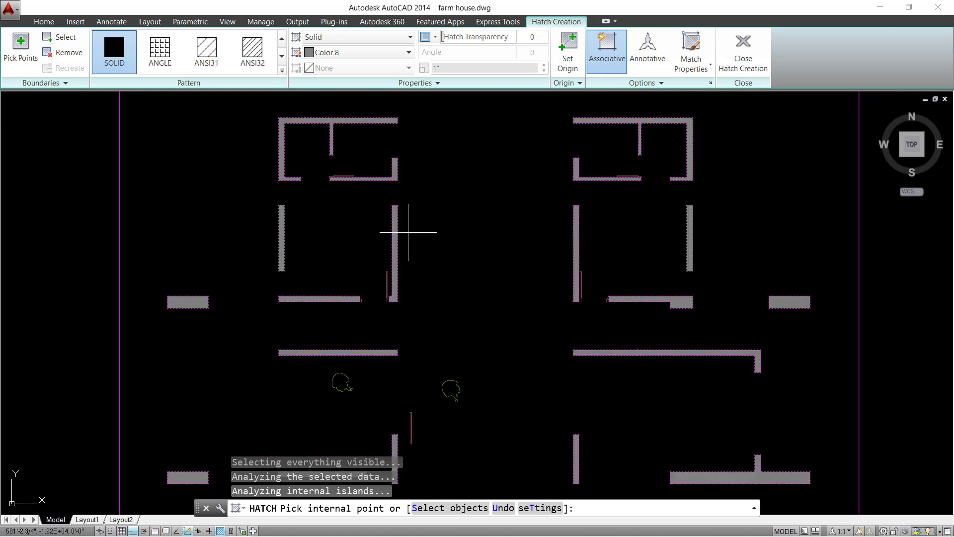
pyautogui.press('Return')
# - Send the wall hatch behind the other objects with DRAWORDER, using the Back option
pyautogui.scroll(-2, 405, 233)
pyautogui.scroll(4, 397, 241)
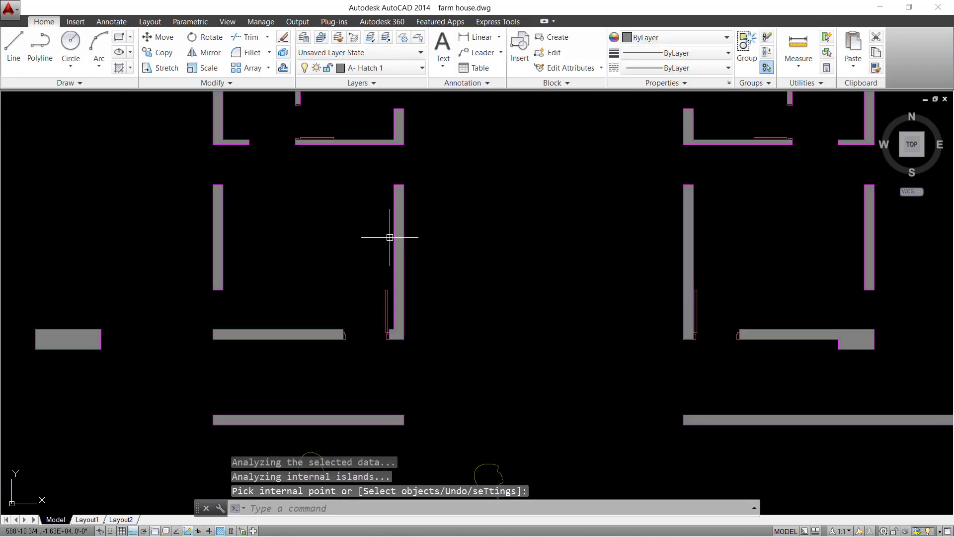
pyautogui.click(399, 246)
pyautogui.click(399, 246)
pyautogui.write('dr')
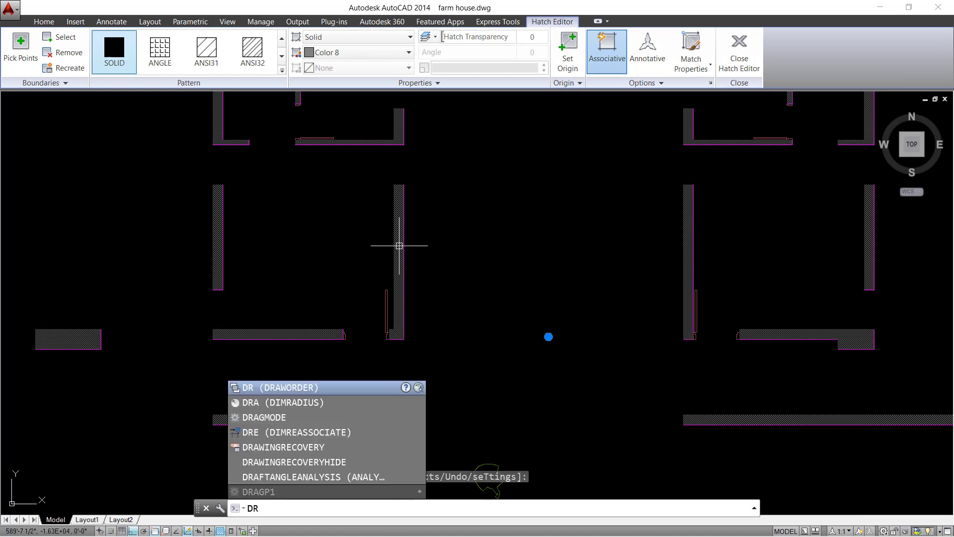
pyautogui.press('Return')
pyautogui.press('Return')
pyautogui.scroll(-2, 441, 240)
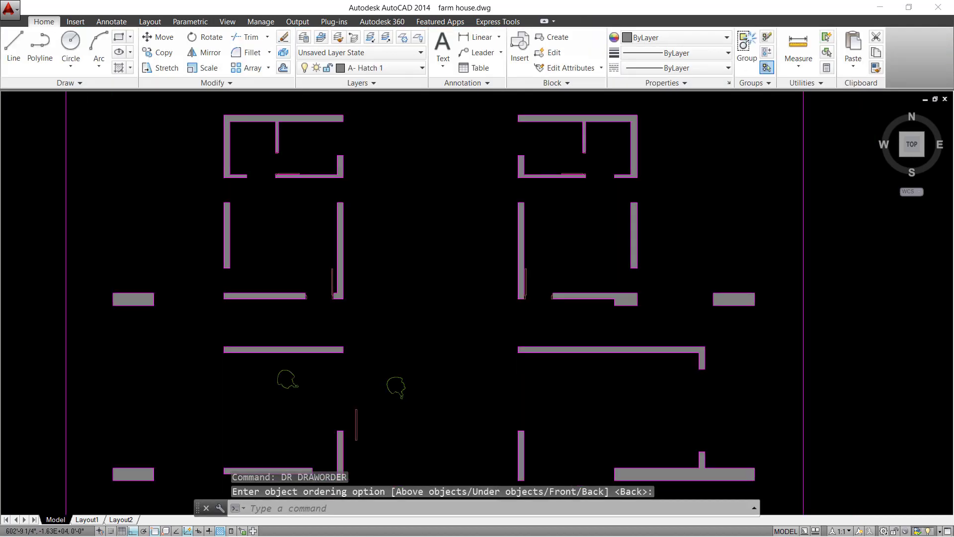
# - Turn all layers back on with LAYON to restore the full ground floor plan
pyautogui.scroll(-2, 440, 243)
pyautogui.scroll(2, 441, 247)
pyautogui.moveTo(441, 247); pyautogui.dragTo(496, 228, button='middle')
pyautogui.scroll(-2, 496, 223)
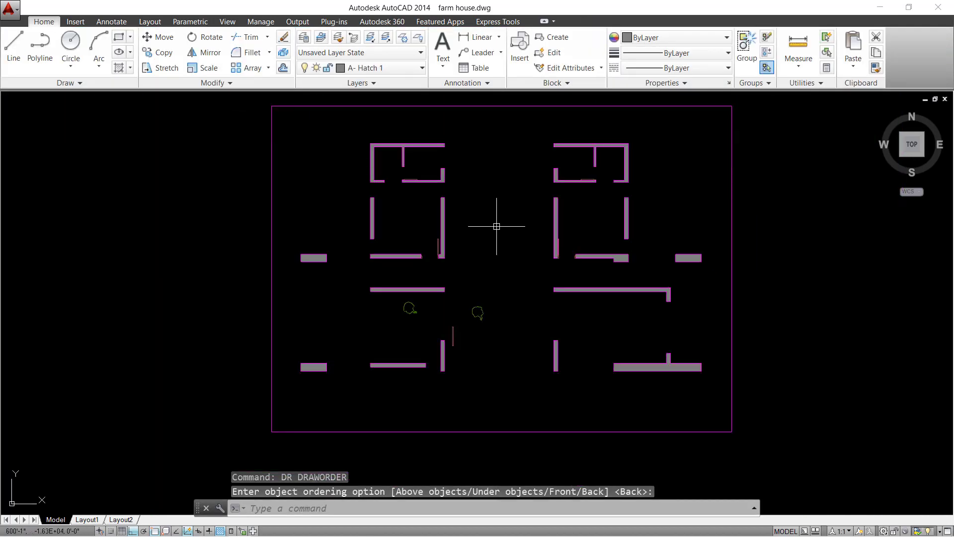
pyautogui.write('layon')
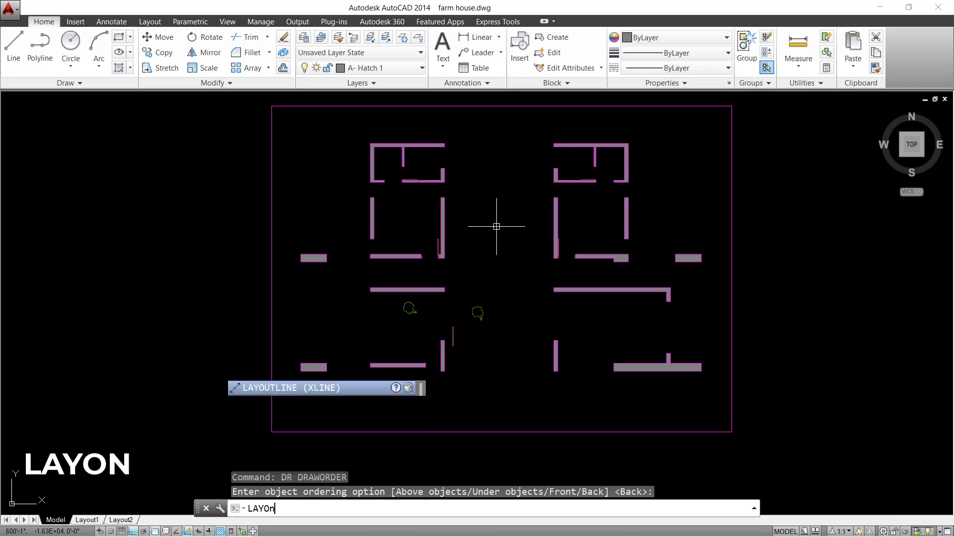
pyautogui.press('Return')
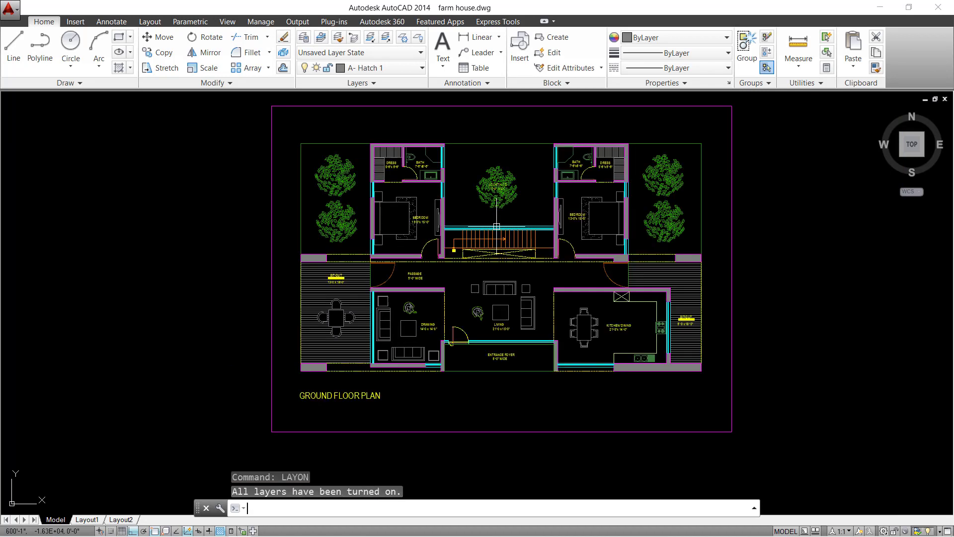
pyautogui.scroll(3, 415, 219)
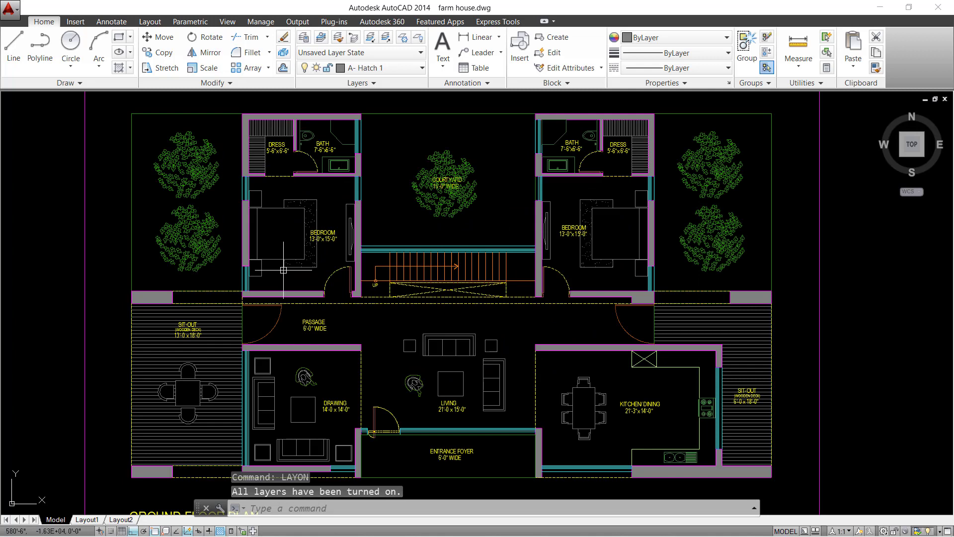
pyautogui.scroll(-3, 284, 270)
pyautogui.press('Escape')
pyautogui.press('Escape')
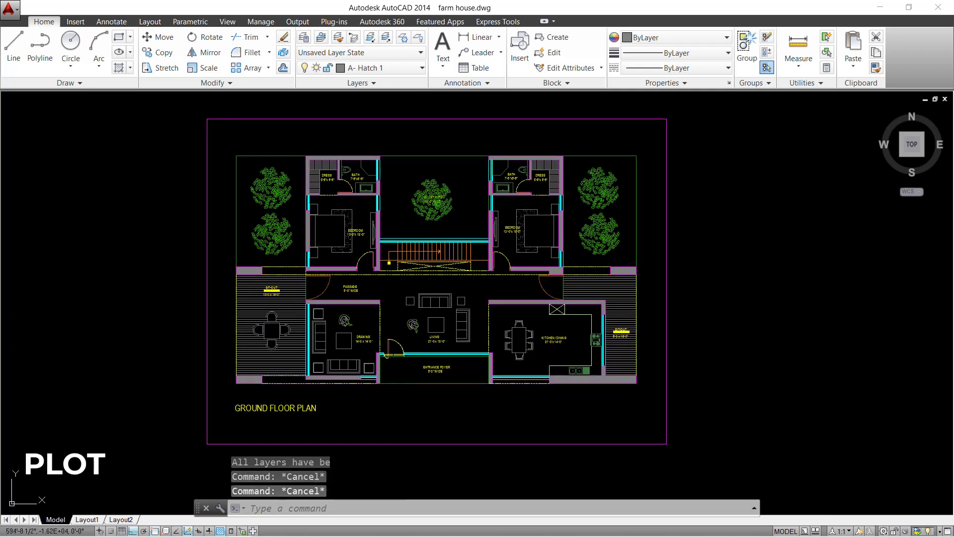
# - Set up a plot with the <Previous plot> page setup and window the plan's outer border as the plot area
pyautogui.hotkey('ctrl', 'p')
pyautogui.click(332, 144)
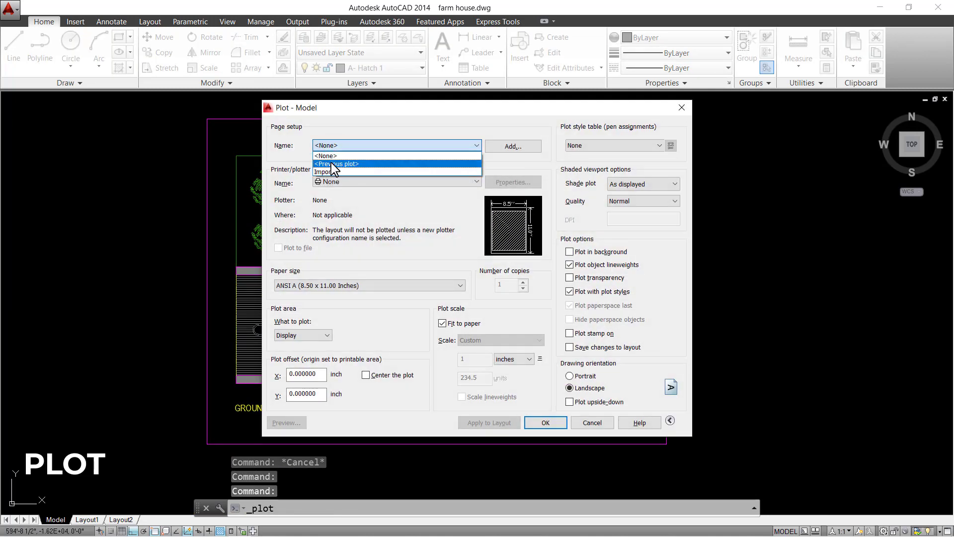
pyautogui.click(330, 165)
pyautogui.click(371, 334)
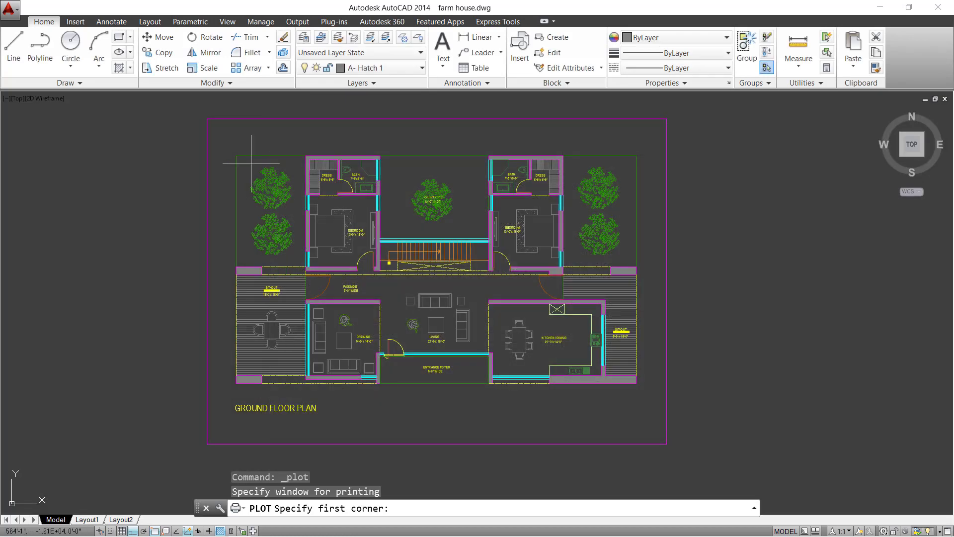
pyautogui.click(207, 119)
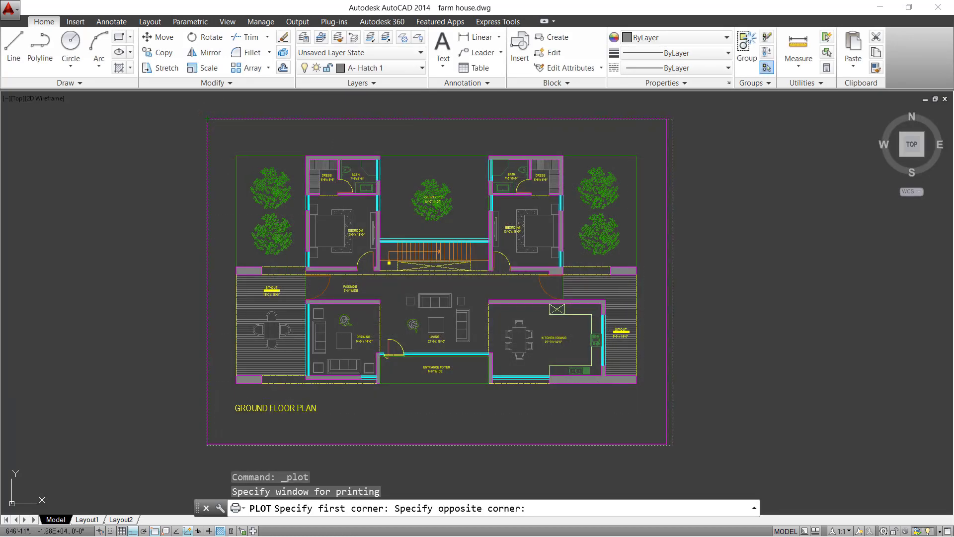
pyautogui.click(667, 443)
# - Preview the plot to examine the filled walls against the rest of the plan, and close the preview
pyautogui.click(299, 421)
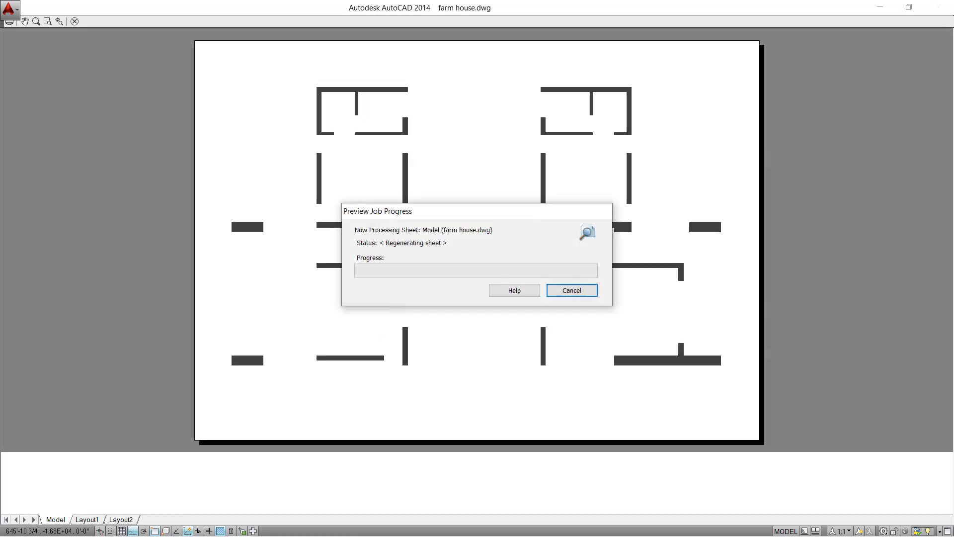
pyautogui.scroll(5, 384, 293)
pyautogui.scroll(-2, 384, 293)
pyautogui.scroll(-5, 383, 294)
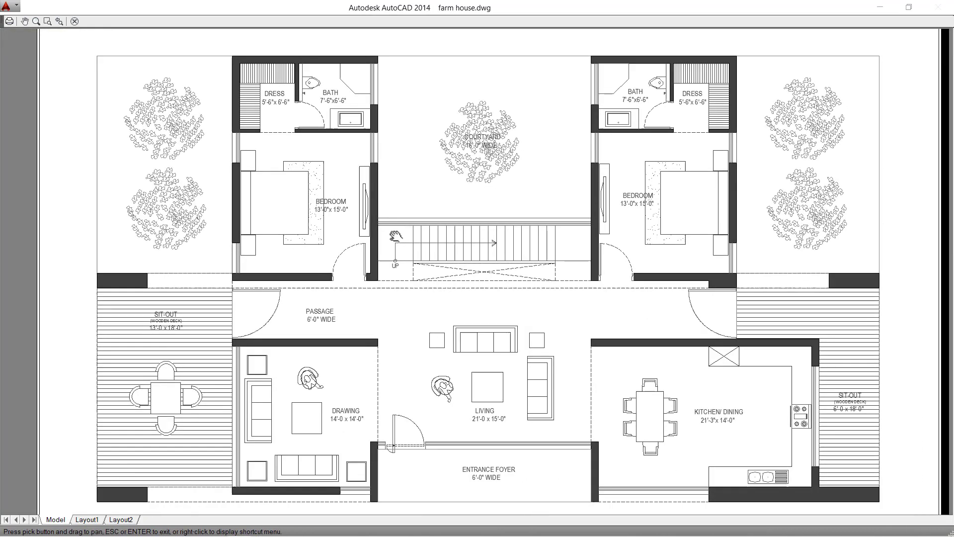
pyautogui.press('Escape')
# - Start a solid HATCH and switch its custom colour definition to True Color with the RGB colour model
pyautogui.scroll(3, 467, 271)
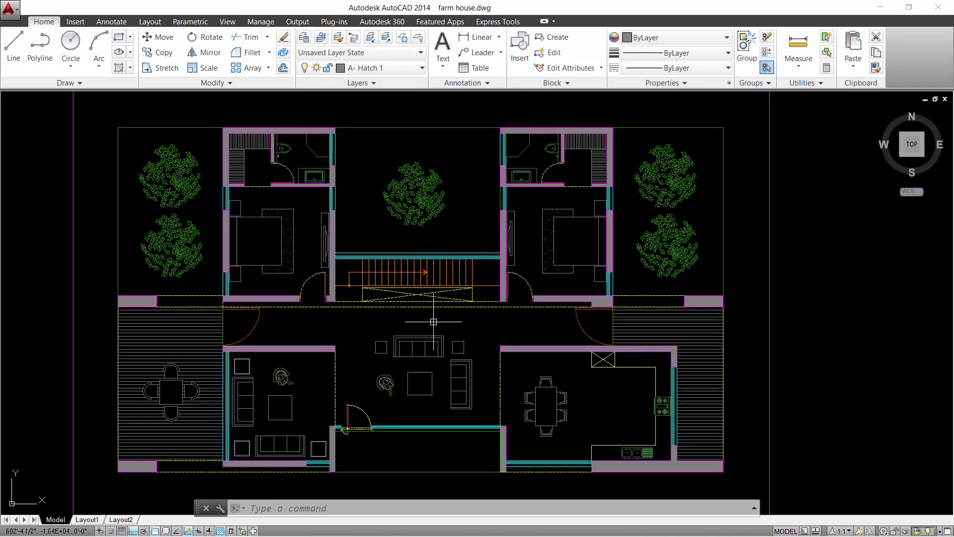
pyautogui.write('h')
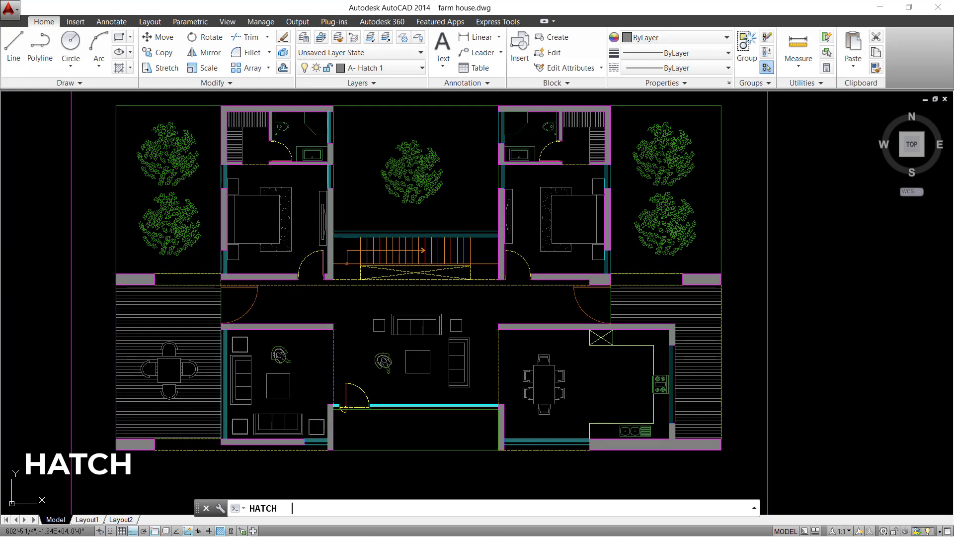
pyautogui.press('Return')
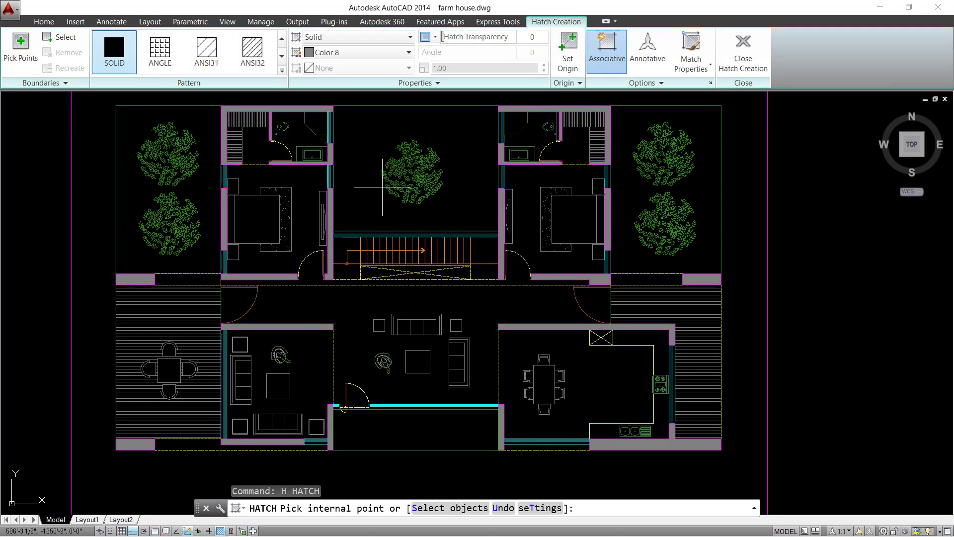
pyautogui.click(407, 52)
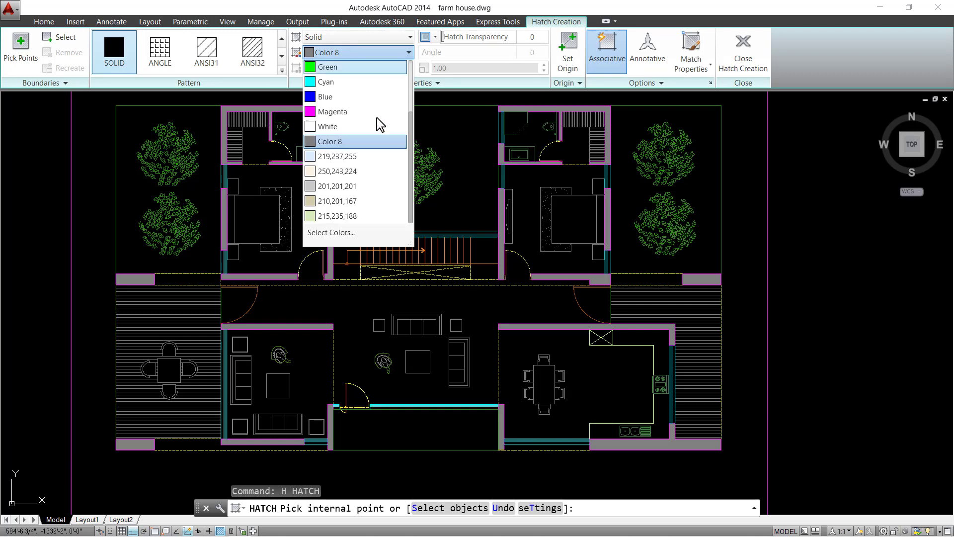
pyautogui.click(330, 233)
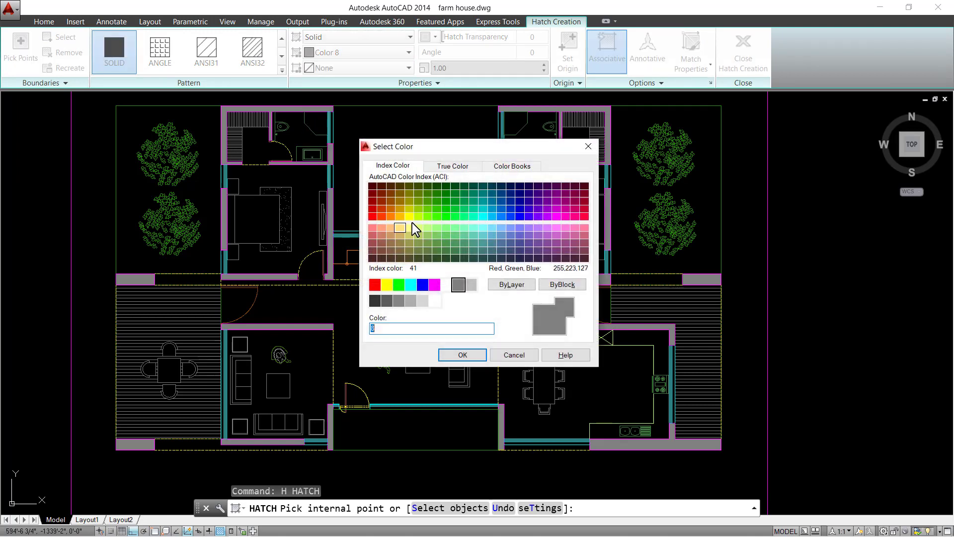
pyautogui.click(453, 168)
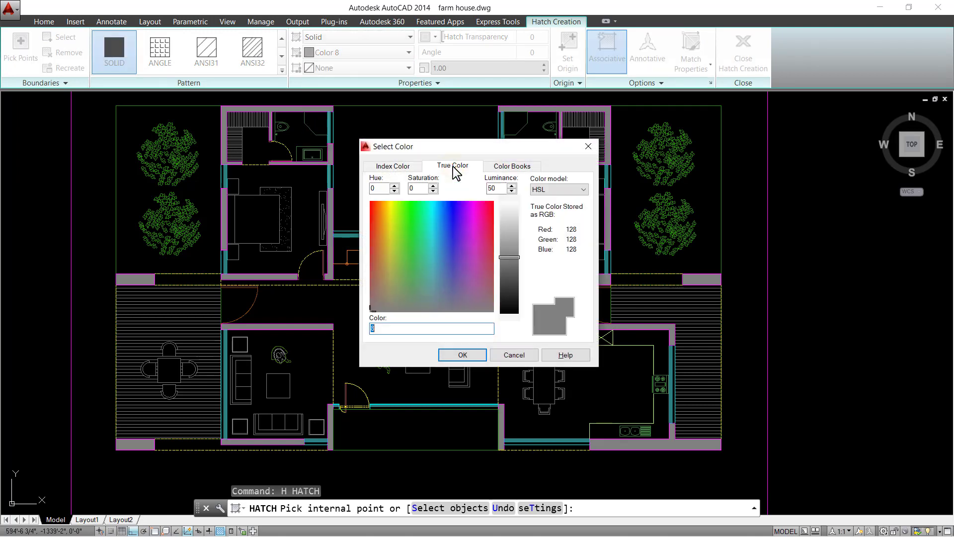
pyautogui.click(552, 189)
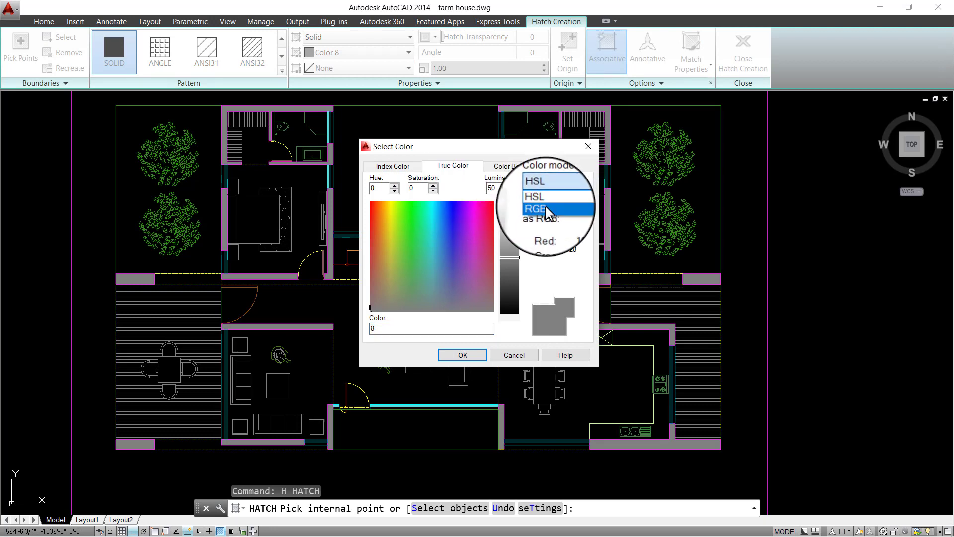
pyautogui.click(542, 205)
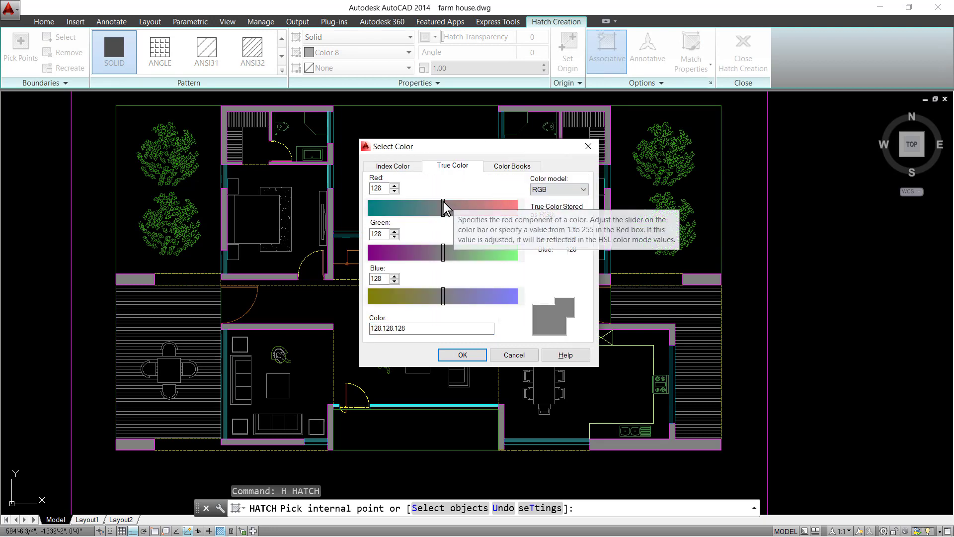
# - Set the hatch colour to RGB 250,243,224 and accept it
pyautogui.moveTo(386, 188); pyautogui.dragTo(360, 187)
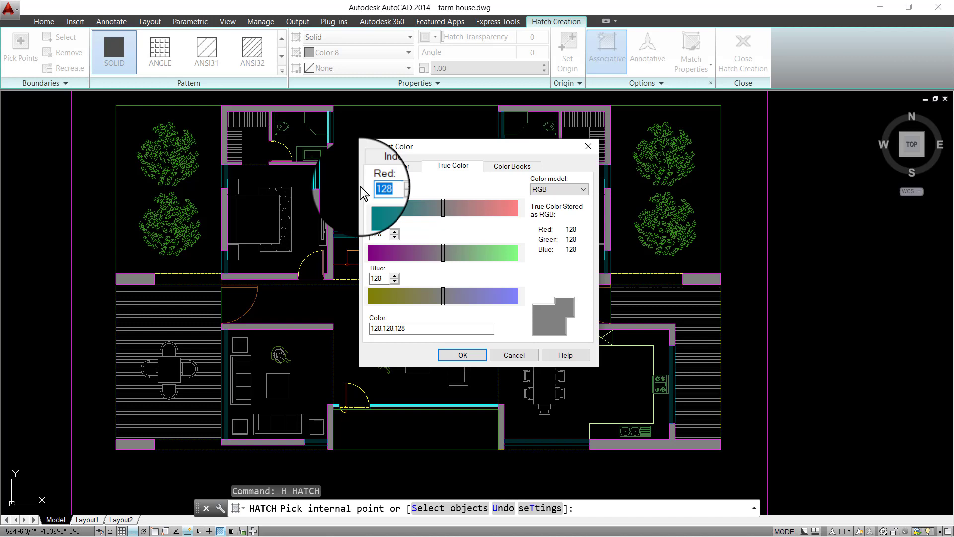
pyautogui.write('250')
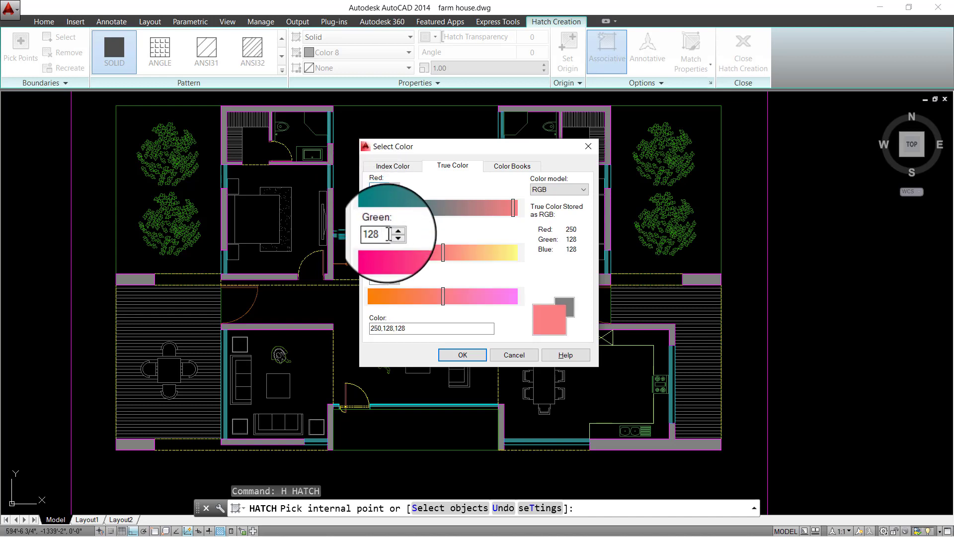
pyautogui.doubleClick(370, 234)
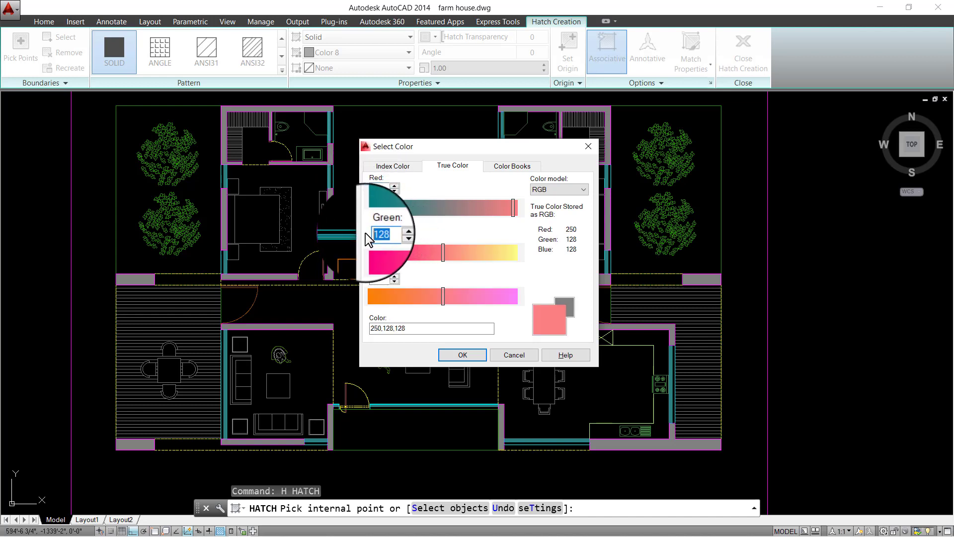
pyautogui.write('243')
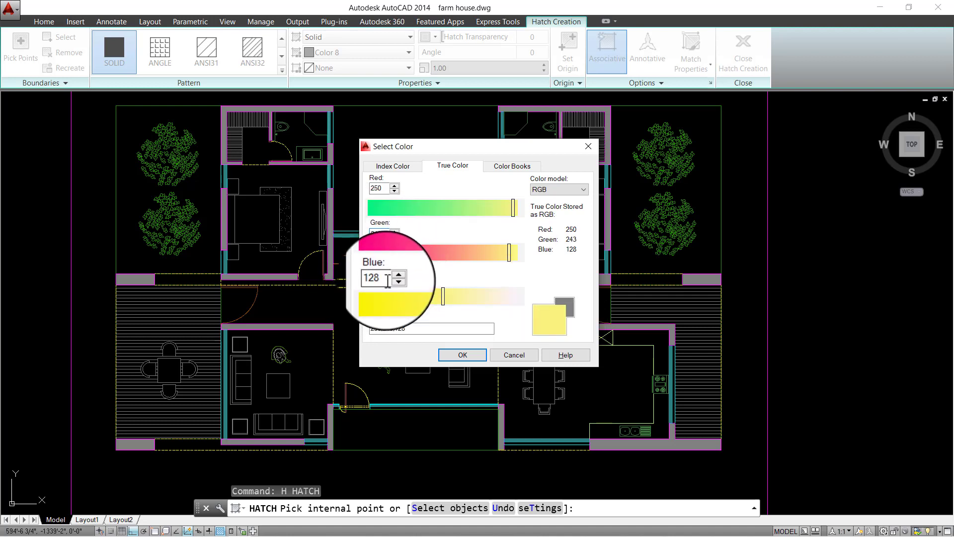
pyautogui.doubleClick(364, 282)
pyautogui.write('224')
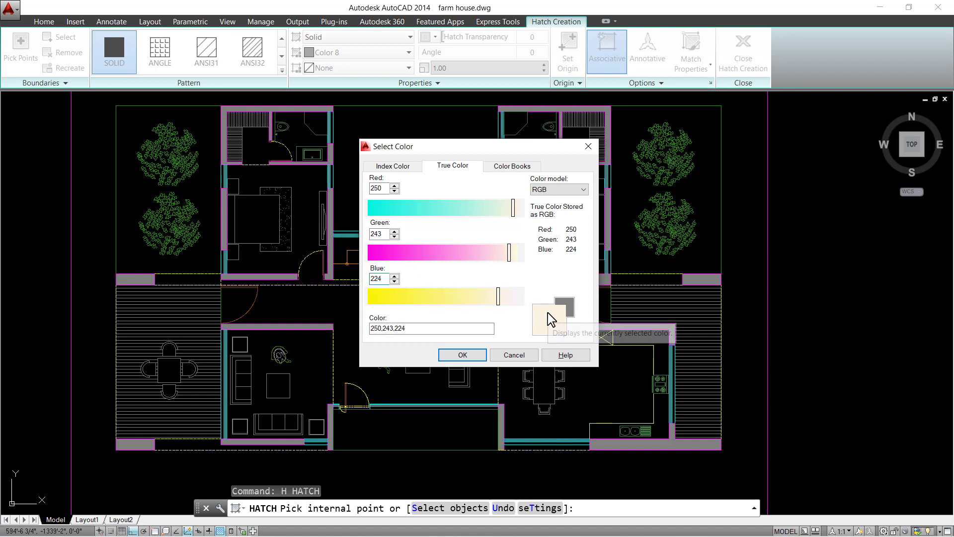
pyautogui.click(461, 355)
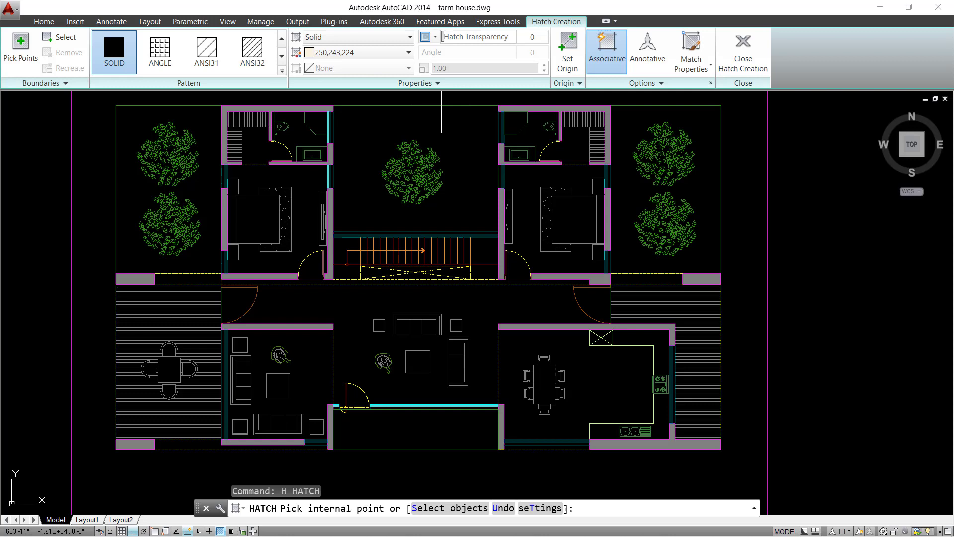
# - Fill the living room and the adjoining passage with the solid 250,243,224 hatch
pyautogui.moveTo(442, 221); pyautogui.dragTo(428, 238, button='middle')
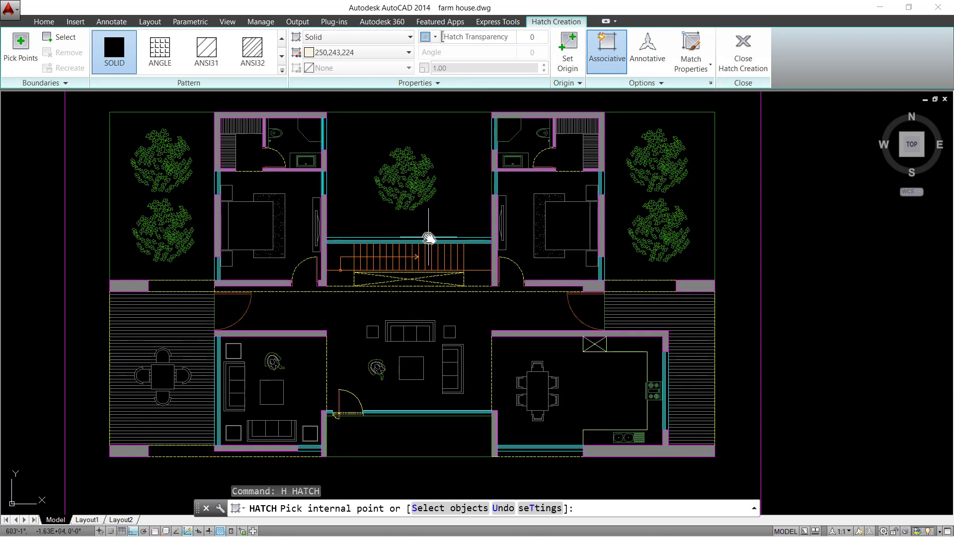
pyautogui.click(423, 305)
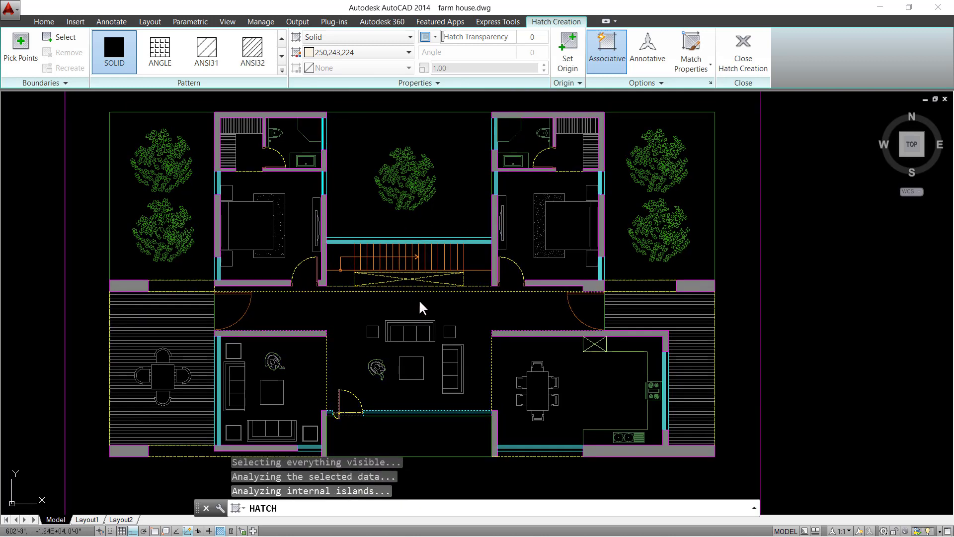
pyautogui.moveTo(427, 316); pyautogui.dragTo(423, 282, button='middle')
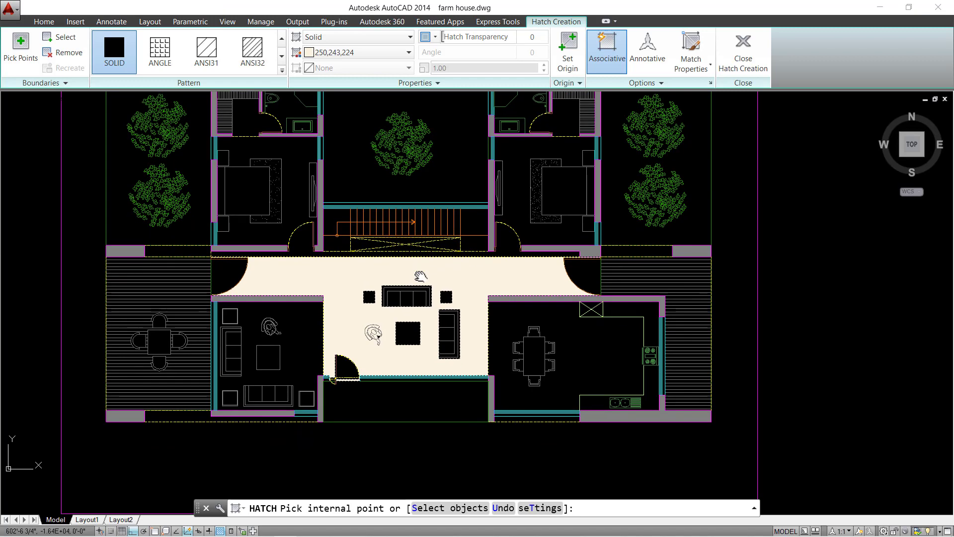
pyautogui.scroll(1, 440, 280)
# - Send the living room hatch behind the other objects with DRAWORDER, using the Back option
pyautogui.click(469, 286)
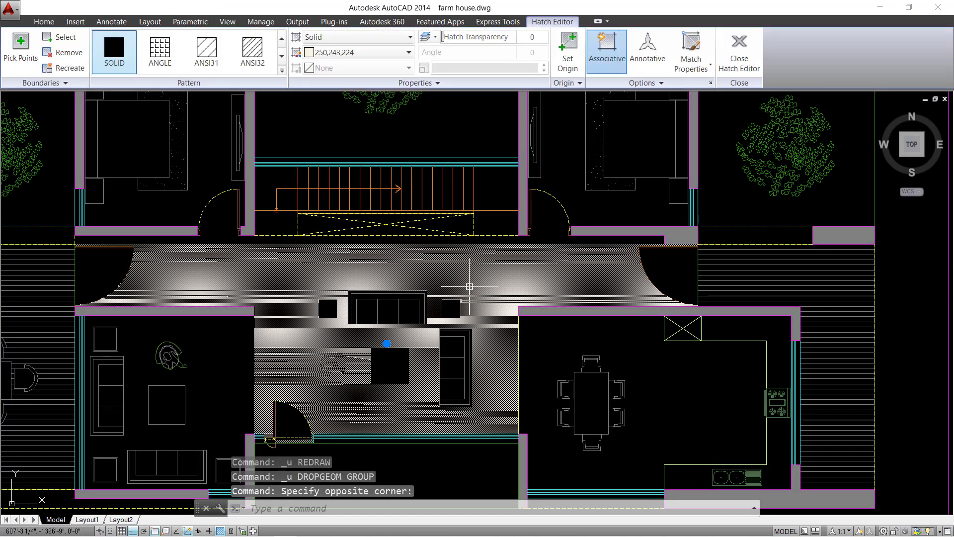
pyautogui.write('dr')
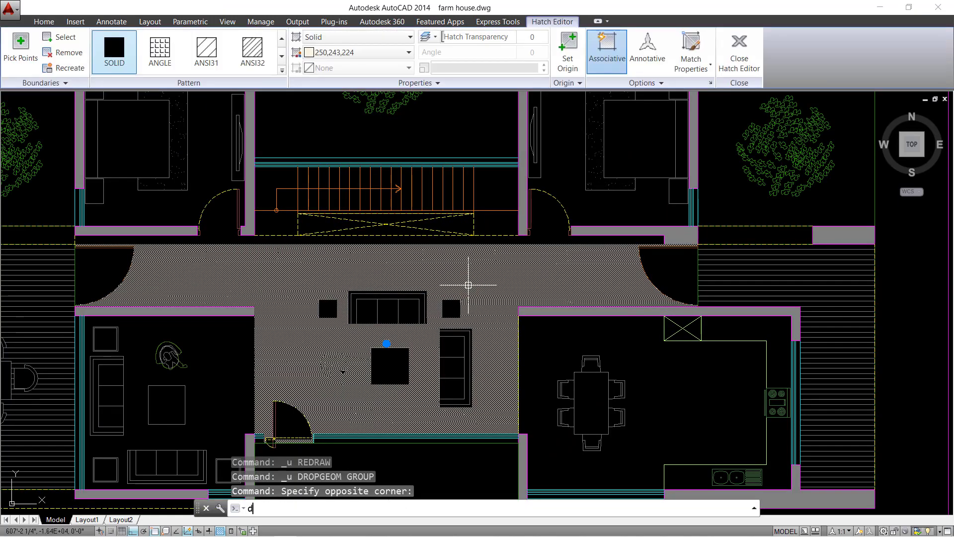
pyautogui.press('Return')
pyautogui.moveTo(479, 289); pyautogui.dragTo(486, 268, button='middle')
pyautogui.press('Return')
# - Set the living room hatch's transparency to 50 and deselect it
pyautogui.click(488, 266)
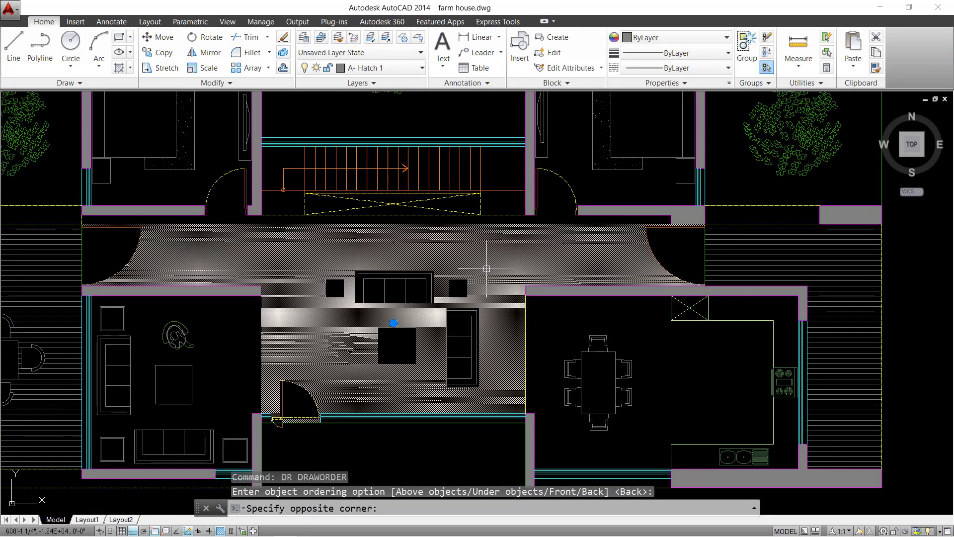
pyautogui.click(534, 38)
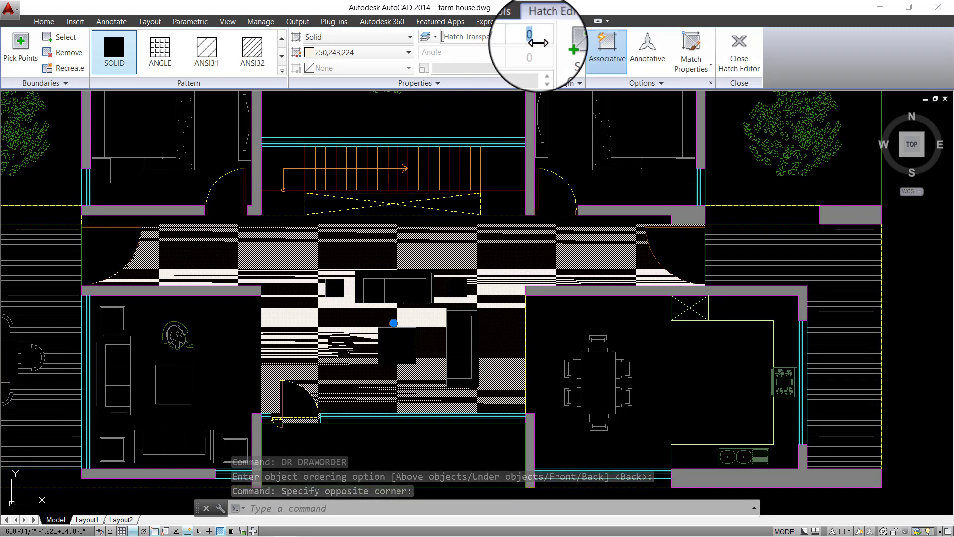
pyautogui.write('50')
pyautogui.press('Return')
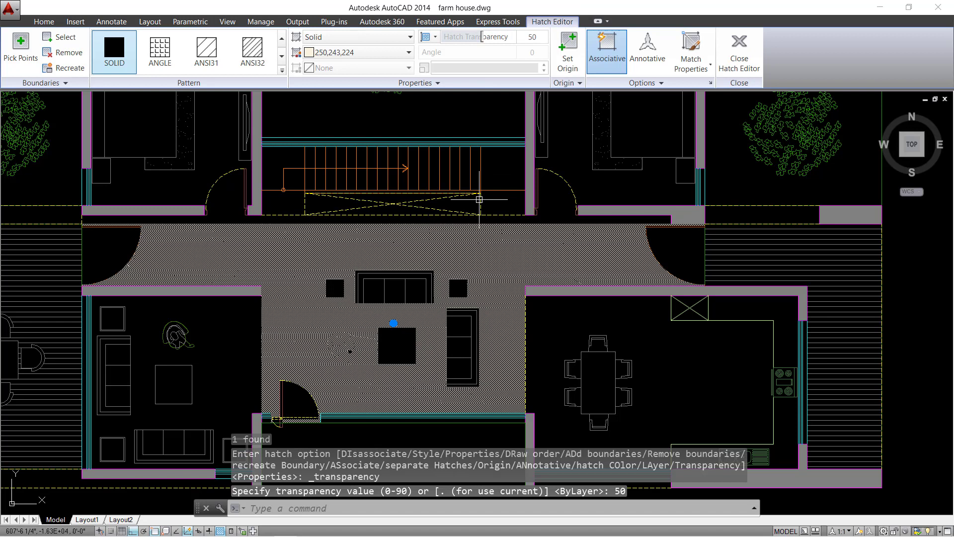
pyautogui.press('Escape')
pyautogui.scroll(-3, 475, 213)
pyautogui.scroll(5, 447, 164)
pyautogui.moveTo(421, 178); pyautogui.dragTo(424, 192, button='middle')
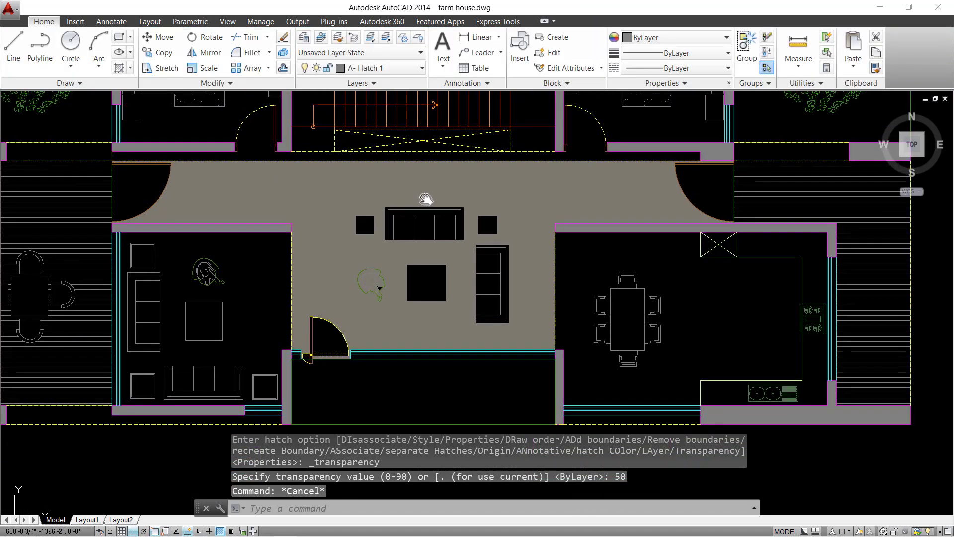
# - Extend the living room hatch by adding the drawing room and the kitchen/dining floor as internal pick points
pyautogui.click(533, 179)
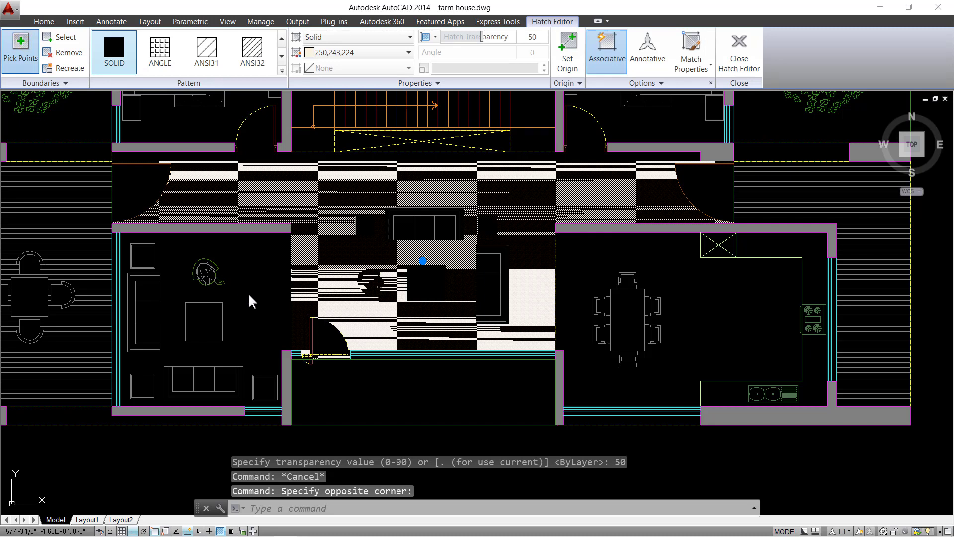
pyautogui.moveTo(249, 293); pyautogui.dragTo(354, 275, button='middle')
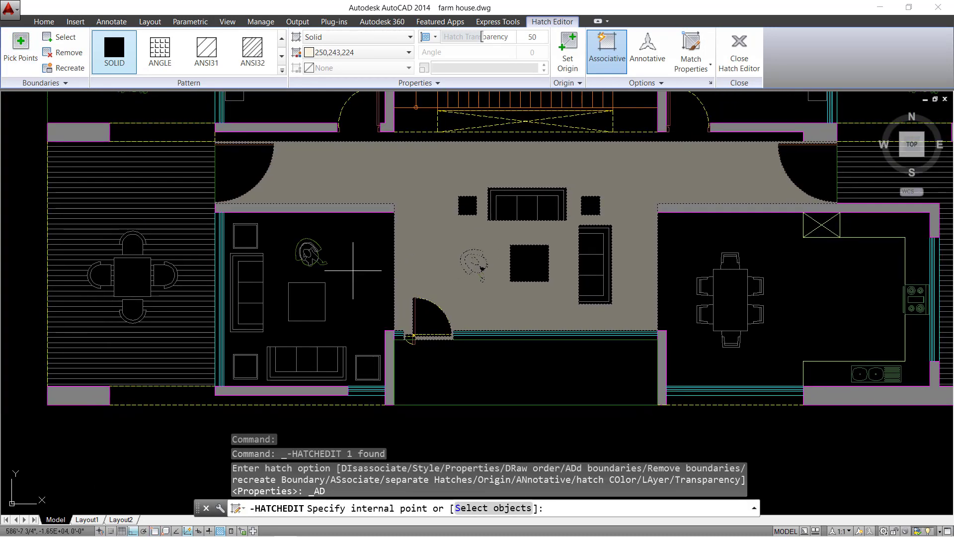
pyautogui.click(353, 271)
pyautogui.scroll(-2, 389, 258)
pyautogui.moveTo(402, 256); pyautogui.dragTo(345, 274, button='middle')
pyautogui.scroll(2, 568, 281)
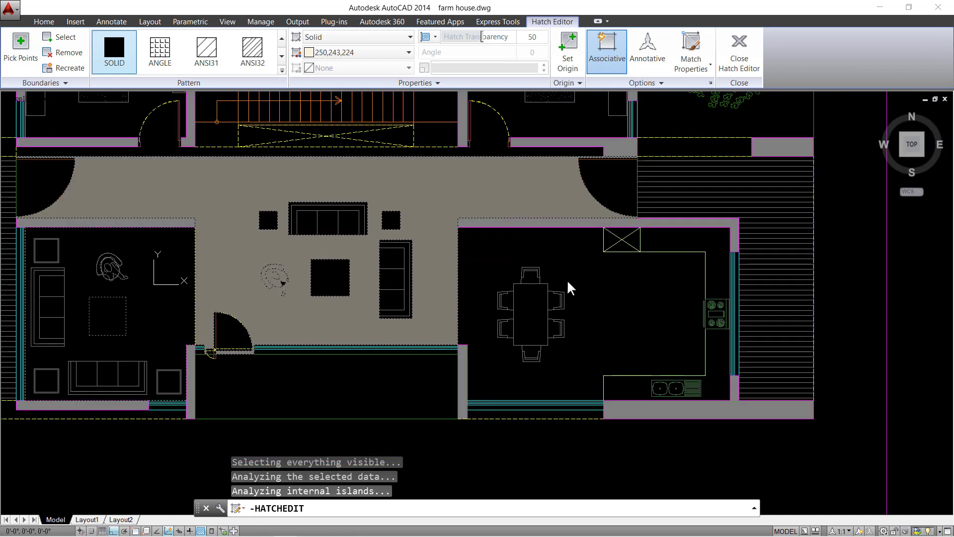
pyautogui.click(502, 258)
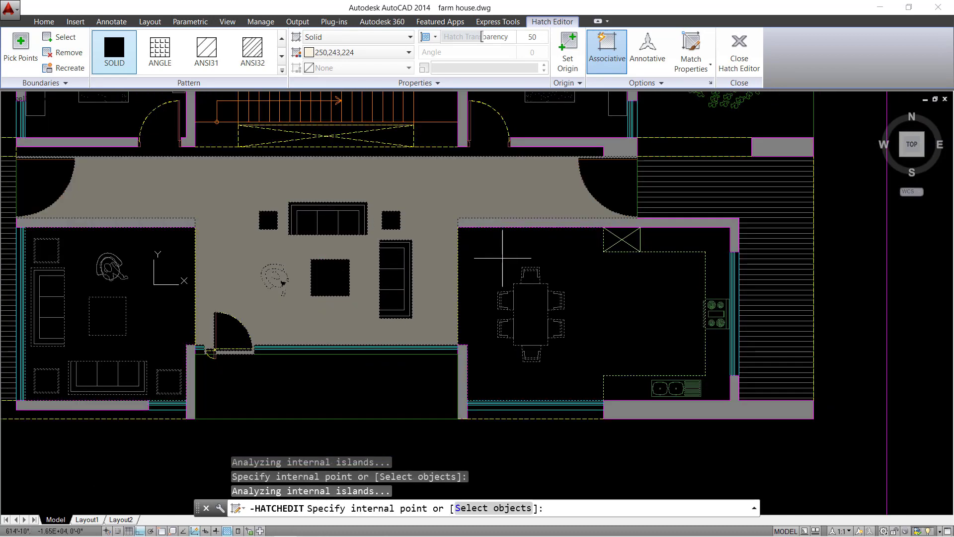
pyautogui.scroll(-3, 503, 258)
pyautogui.scroll(4, 554, 287)
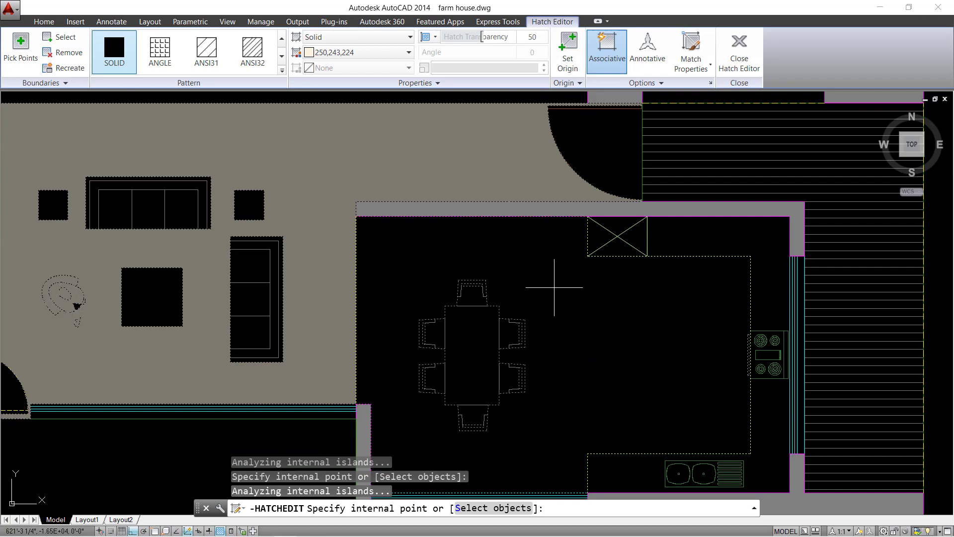
pyautogui.scroll(-2, 546, 284)
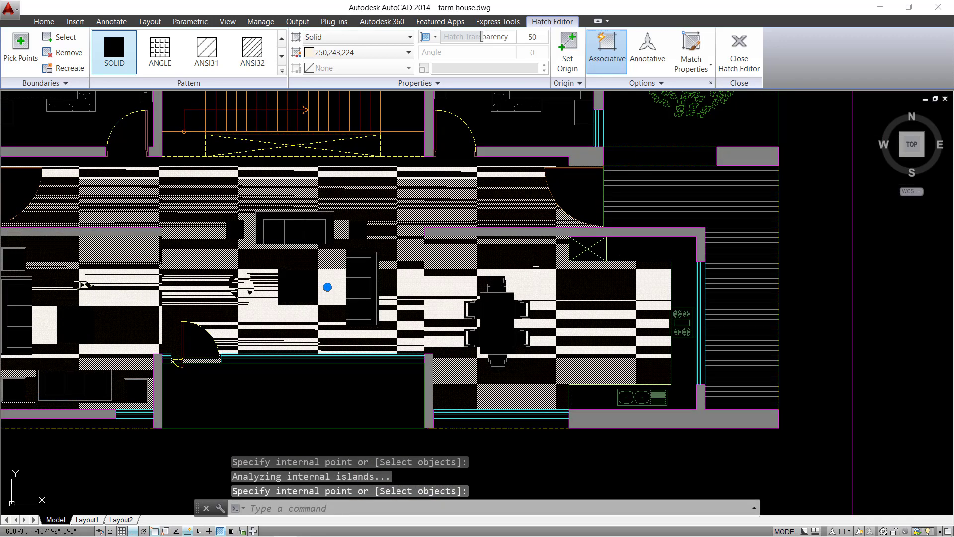
pyautogui.moveTo(498, 265)
pyautogui.mouseDown(button='middle')
pyautogui.moveTo(507, 312)
pyautogui.moveTo(542, 288)
pyautogui.mouseUp(button='middle')
pyautogui.press('Return')
# - Create another solid 250,243,224 hatch covering both bedrooms and the narrow strip between the dashed lines above the passage
pyautogui.scroll(-1, 340, 198)
pyautogui.moveTo(340, 197); pyautogui.dragTo(390, 300, button='middle')
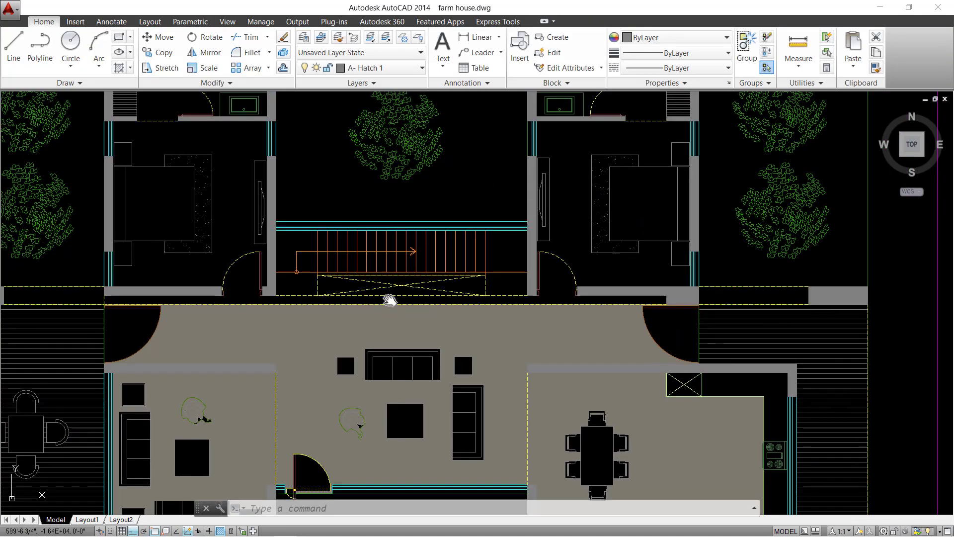
pyautogui.write('h')
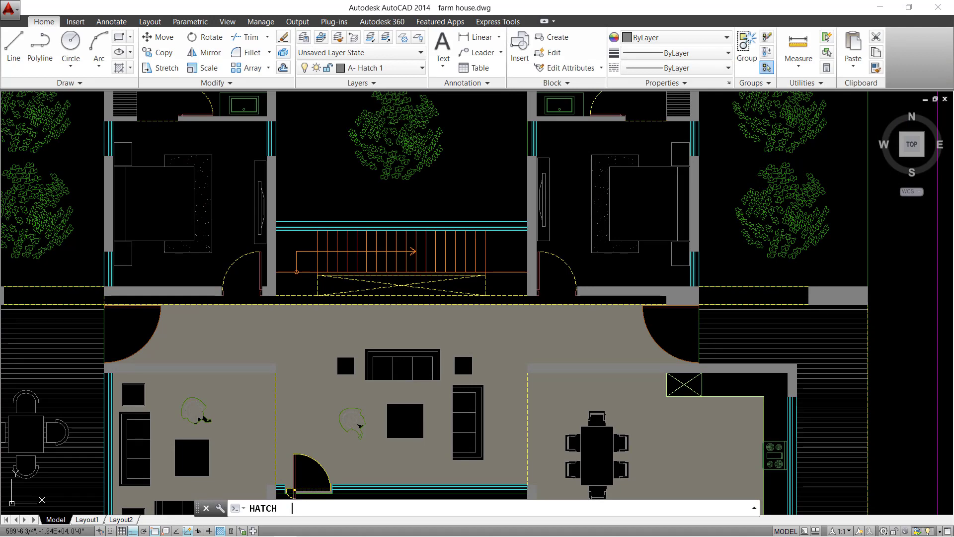
pyautogui.press('Return')
pyautogui.click(486, 301)
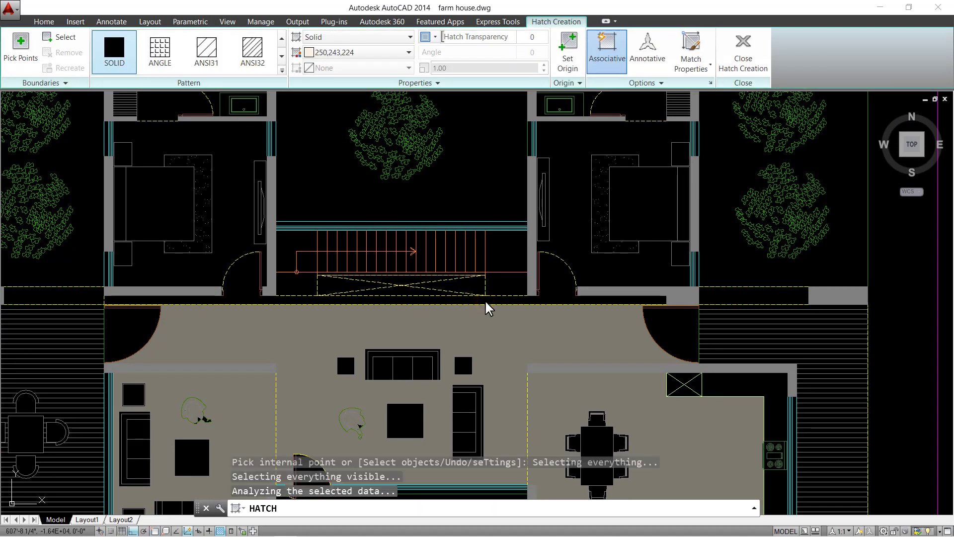
pyautogui.press('Return')
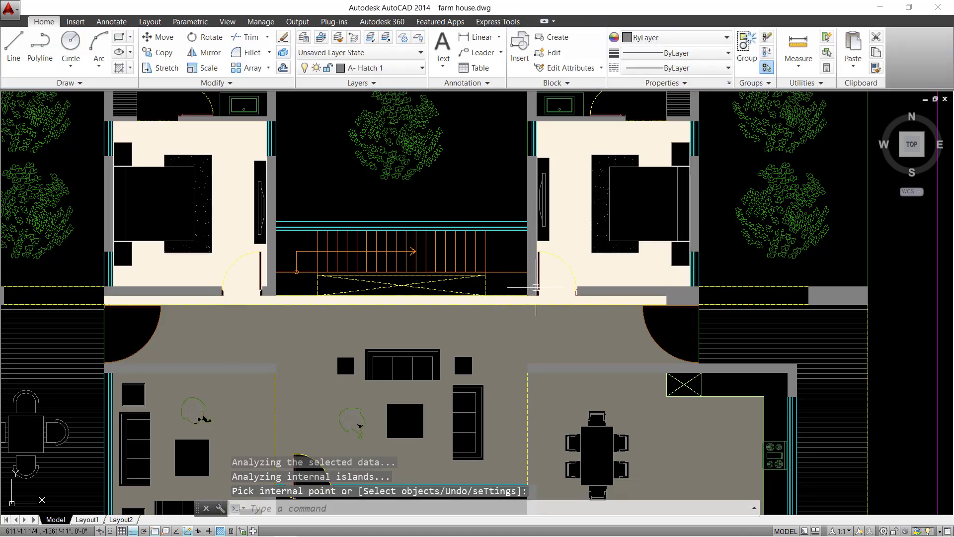
# - Match the properties of the living room hatch onto the bedroom hatch with MATCHPROP
pyautogui.write('ma')
pyautogui.press('Return')
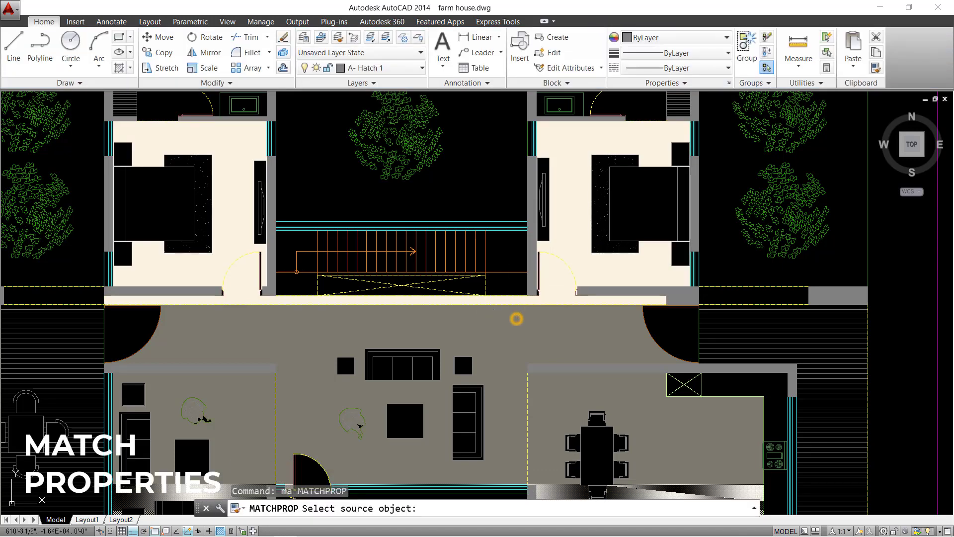
pyautogui.click(516, 318)
pyautogui.click(572, 256)
pyautogui.press('Escape')
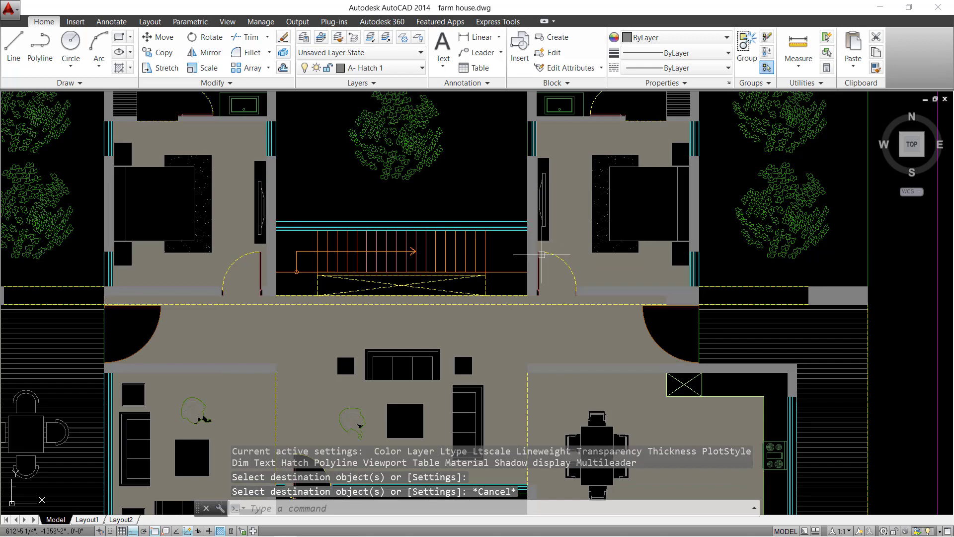
# - Send the grey wall hatch to the back of the draw order
pyautogui.scroll(3, 542, 254)
pyautogui.click(526, 269)
pyautogui.write('dr')
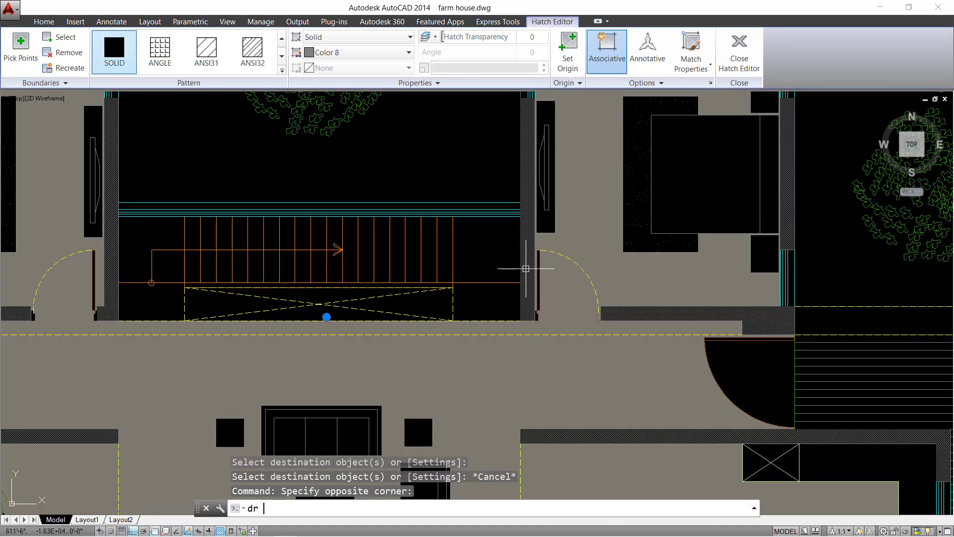
pyautogui.press('Return')
pyautogui.write('b')
pyautogui.press('Return')
# - Send the 250,243,224 floor hatch to the back of the draw order and clear the selection
pyautogui.press('Return')
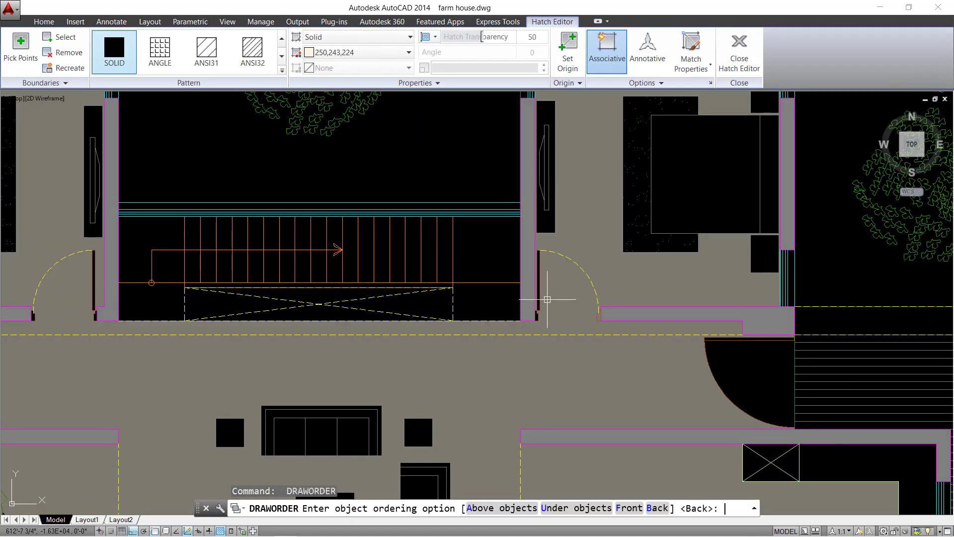
pyautogui.press('Return')
pyautogui.click(538, 369)
pyautogui.press('Return')
pyautogui.press('Return')
pyautogui.scroll(-5, 526, 325)
pyautogui.moveTo(520, 323); pyautogui.dragTo(516, 322, button='middle')
pyautogui.scroll(2, 513, 322)
pyautogui.press('Escape')
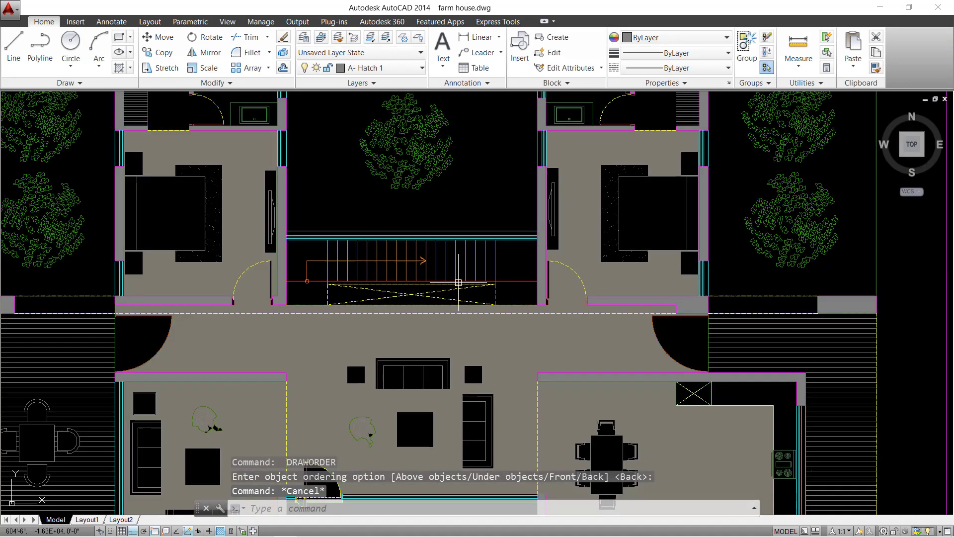
pyautogui.press('Escape')
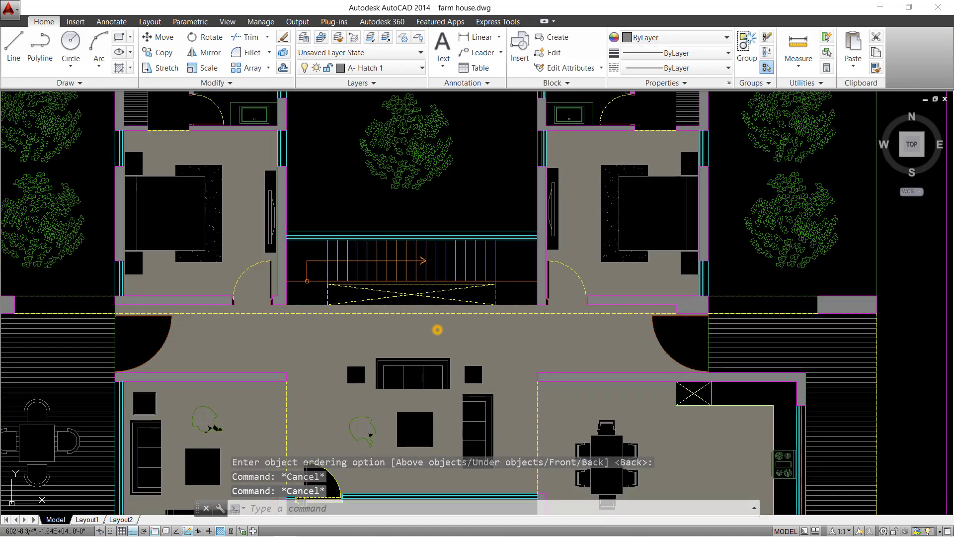
pyautogui.click(437, 329)
pyautogui.press('Escape')
pyautogui.press('Escape')
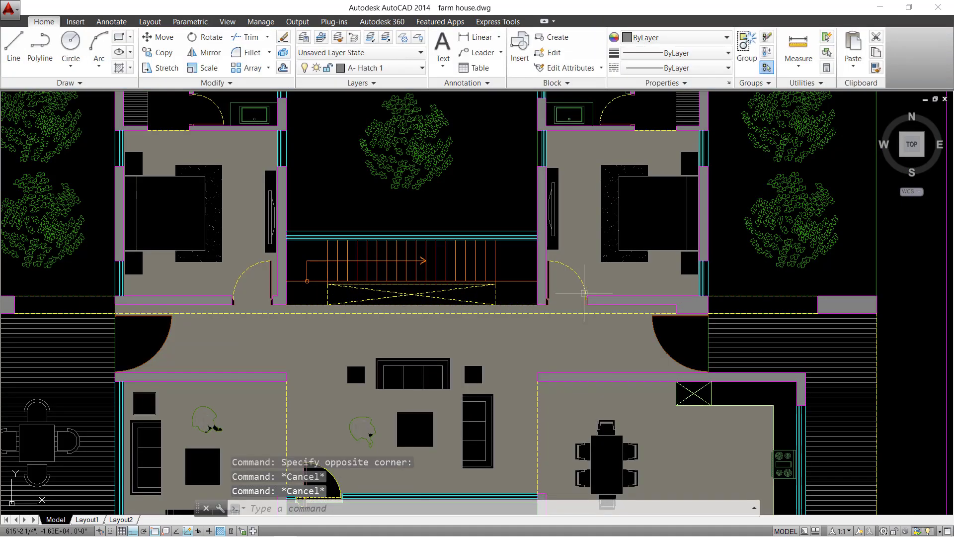
# - Extend the bedroom hatch into the landing in front of the staircase, including the crossed dashed box, and send it to the back
pyautogui.click(407, 222)
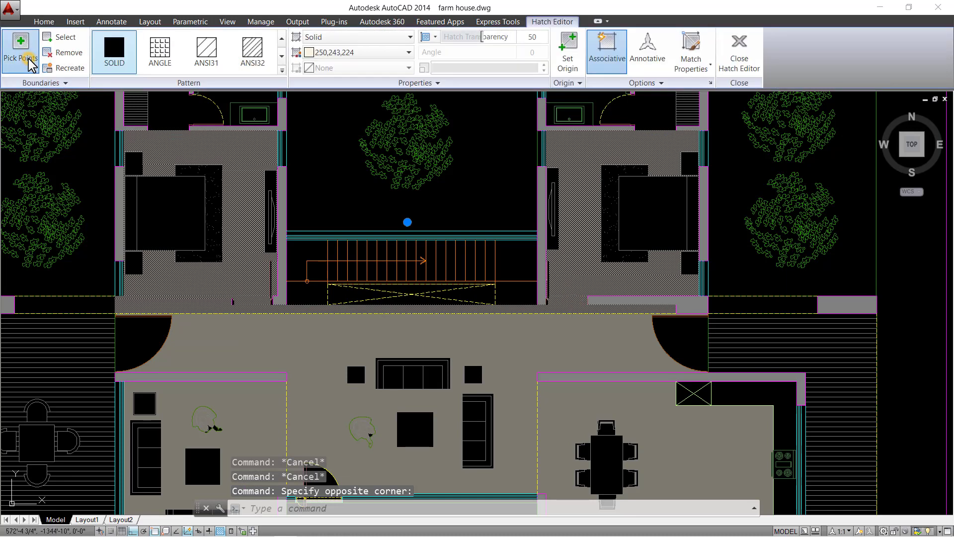
pyautogui.scroll(4, 432, 301)
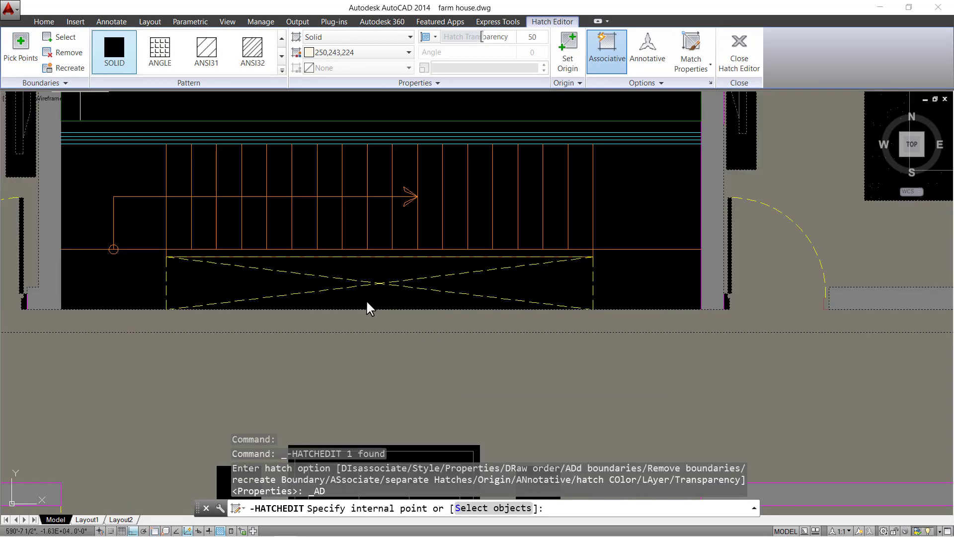
pyautogui.click(367, 301)
pyautogui.click(232, 292)
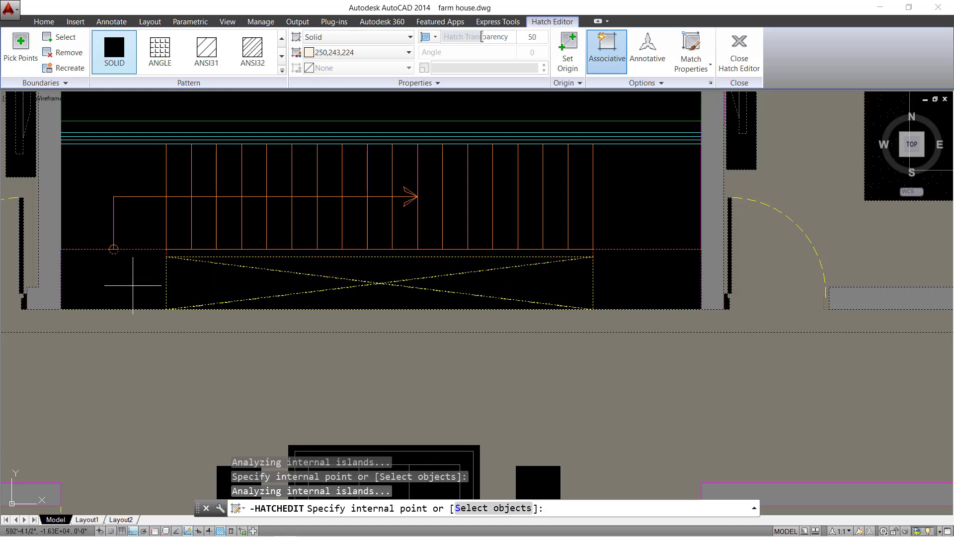
pyautogui.scroll(-6, 133, 285)
pyautogui.press('Return')
pyautogui.write('dr')
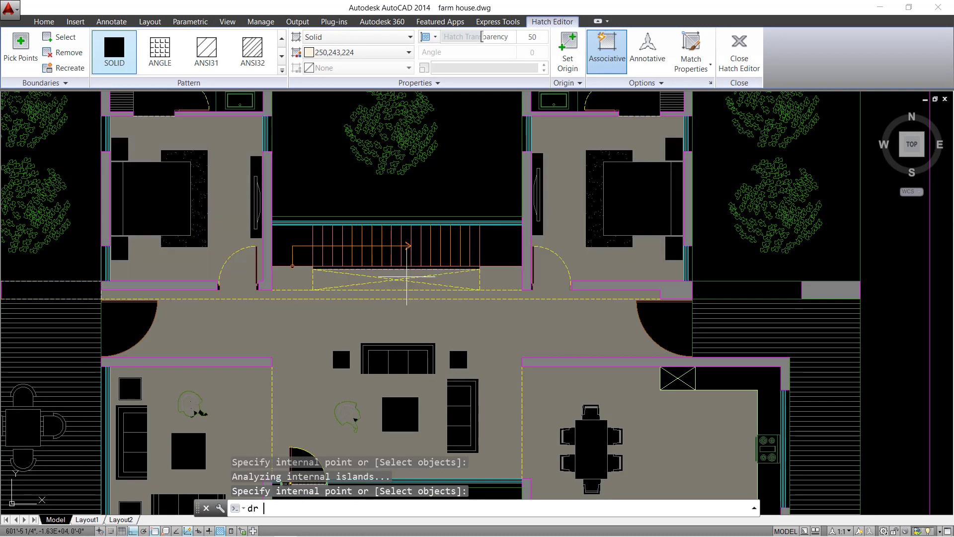
pyautogui.press('space')
pyautogui.moveTo(387, 285)
pyautogui.mouseDown(button='middle')
pyautogui.moveTo(387, 303)
pyautogui.moveTo(403, 301)
pyautogui.mouseUp(button='middle')
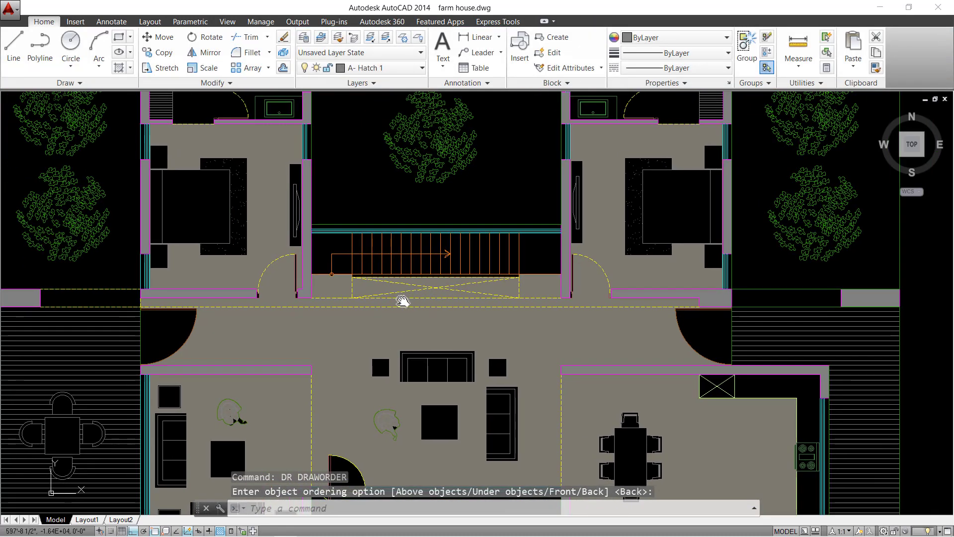
# - Extend the living room hatch into the entrance door's swing area and send it to the back of the draw order
pyautogui.moveTo(422, 334); pyautogui.dragTo(389, 241, button='middle')
pyautogui.click(331, 359)
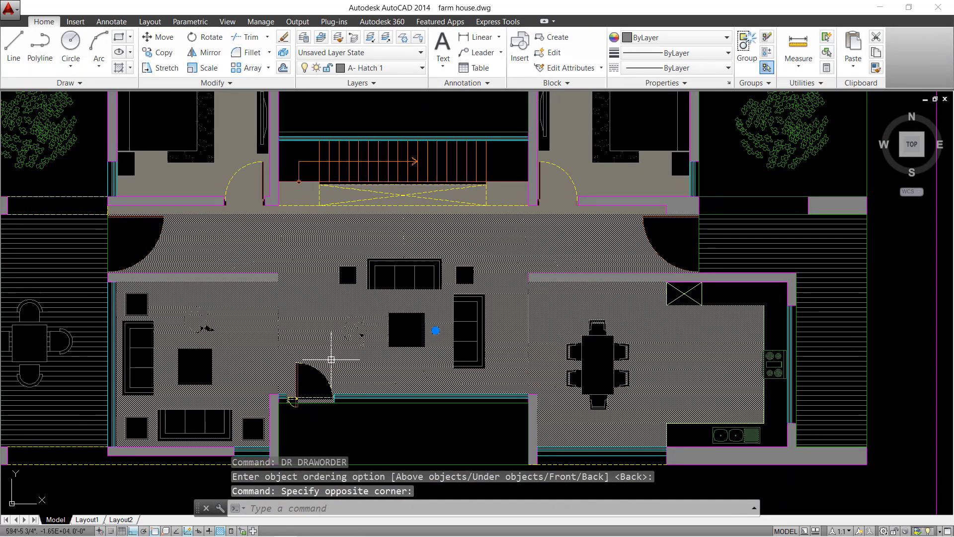
pyautogui.click(18, 64)
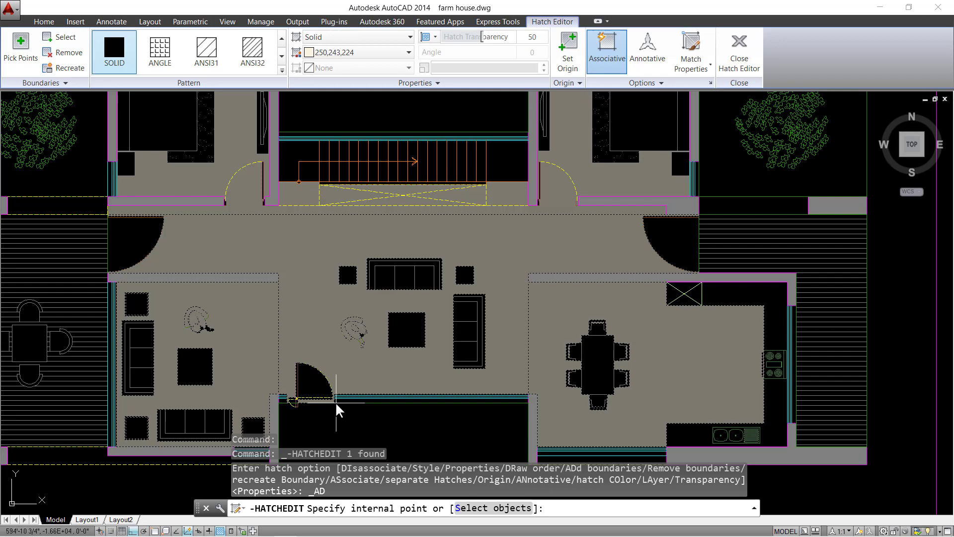
pyautogui.scroll(2, 335, 402)
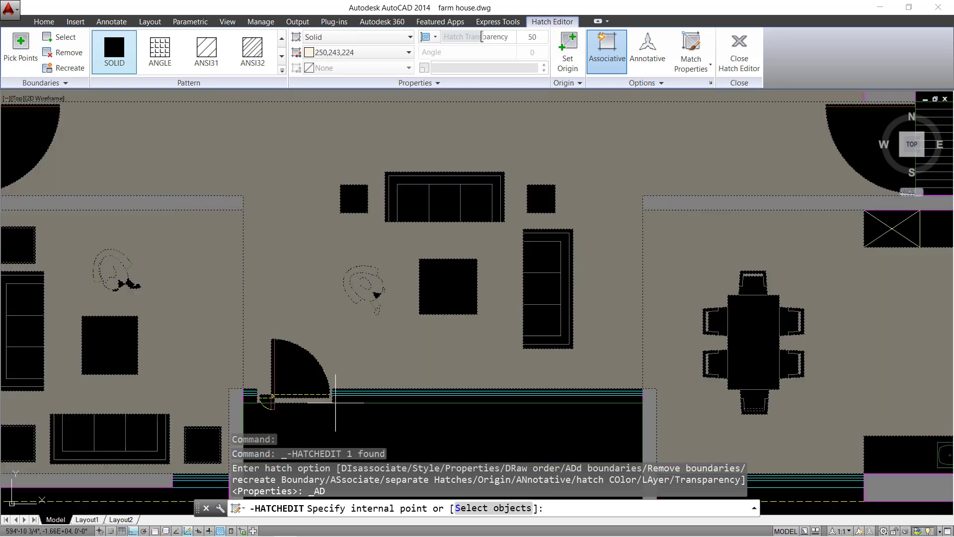
pyautogui.click(302, 373)
pyautogui.scroll(-4, 343, 348)
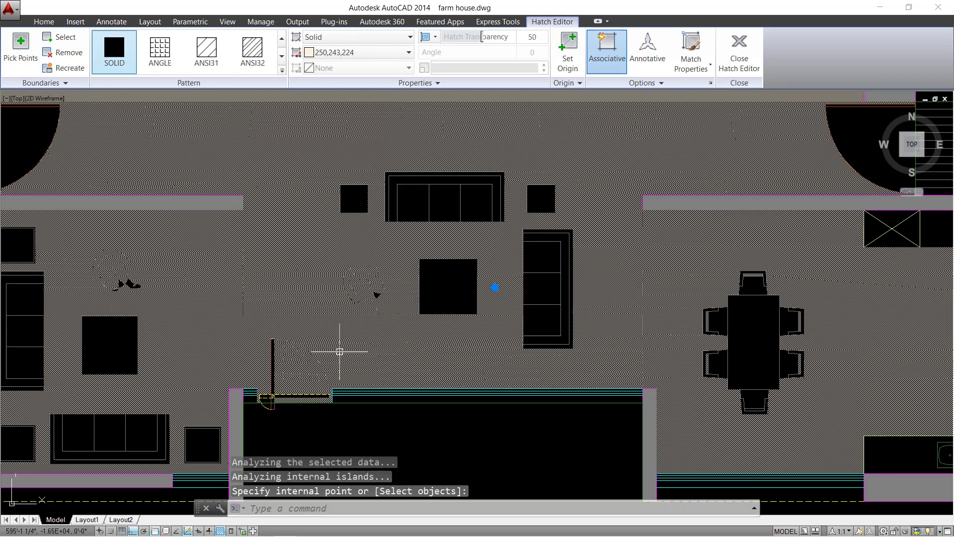
pyautogui.write('dr')
pyautogui.press('Return')
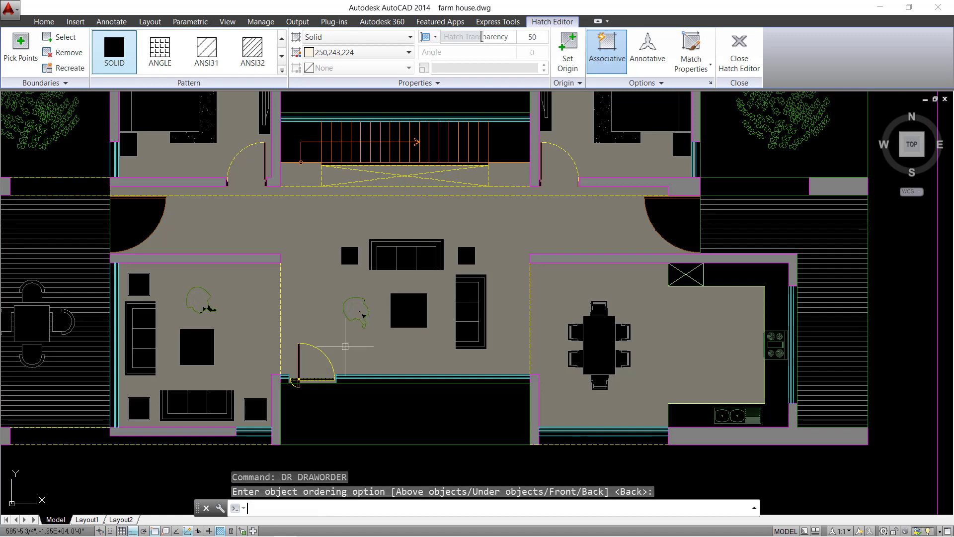
pyautogui.press('Return')
# - Open the plot settings, apply the <Previous plot> page setup and generate a plot preview of the floor plan
pyautogui.scroll(-2, 418, 370)
pyautogui.moveTo(467, 315); pyautogui.dragTo(476, 341, button='middle')
pyautogui.hotkey('ctrl', 'p')
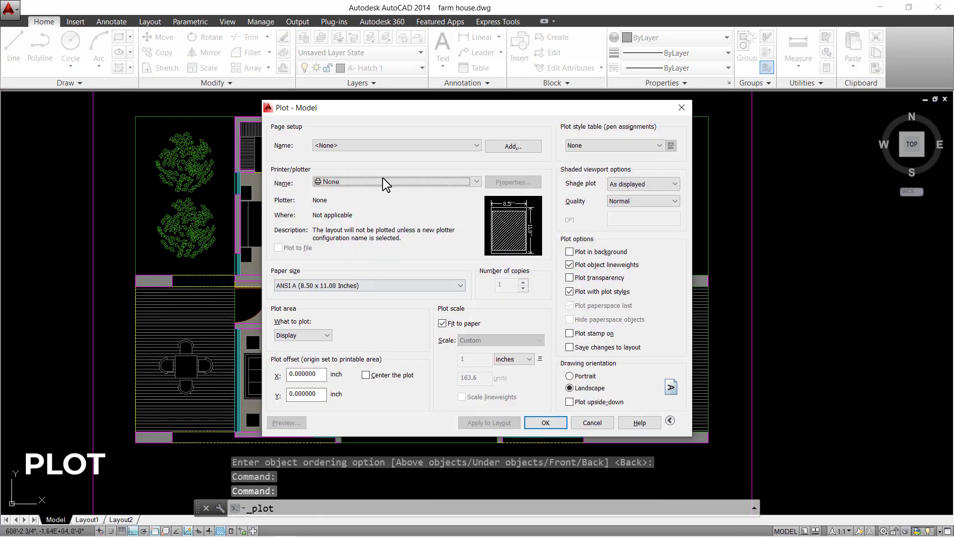
pyautogui.click(358, 145)
pyautogui.click(350, 160)
pyautogui.click(348, 145)
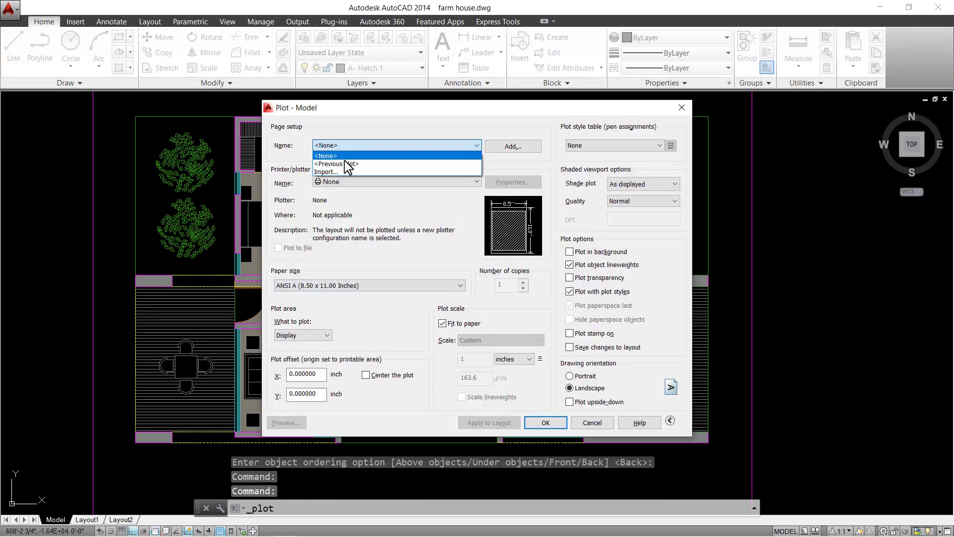
pyautogui.click(345, 164)
pyautogui.click(368, 336)
pyautogui.scroll(-3, 368, 341)
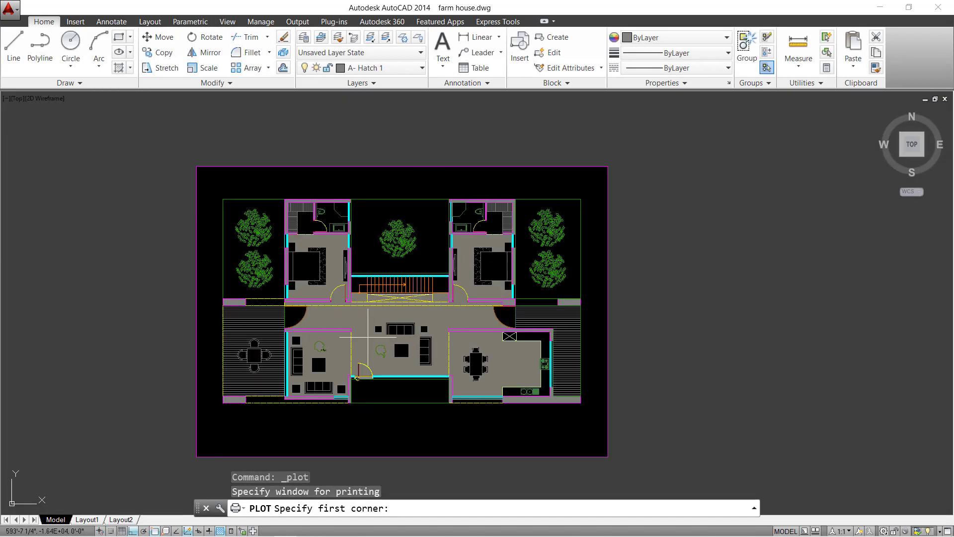
pyautogui.press('Escape')
pyautogui.click(286, 423)
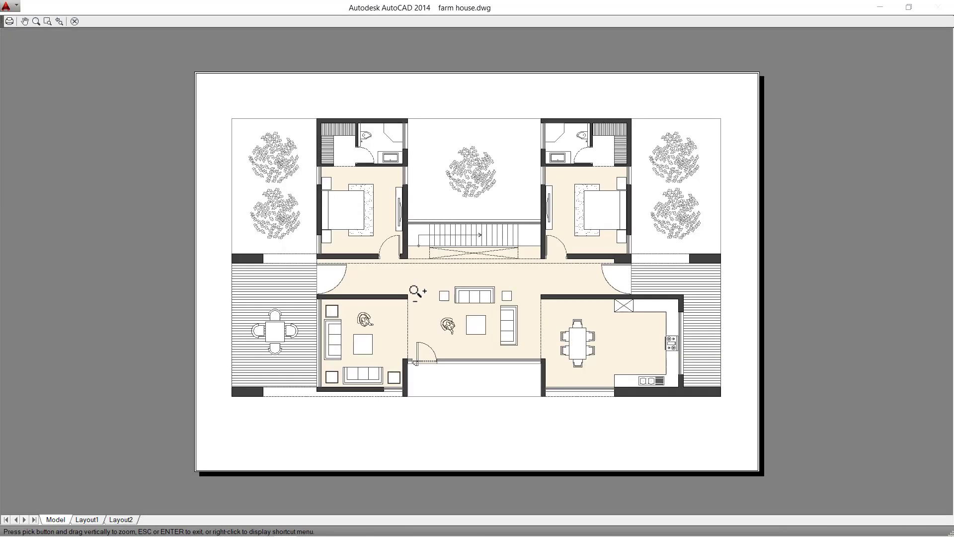
# - Examine the floor hatches, furniture and walls up close in the plot preview, and return to the drawing without plotting
pyautogui.scroll(5, 418, 286)
pyautogui.moveTo(411, 292); pyautogui.dragTo(323, 194)
pyautogui.moveTo(323, 195); pyautogui.dragTo(316, 183, button='middle')
pyautogui.scroll(2, 579, 420)
pyautogui.moveTo(572, 412); pyautogui.dragTo(445, 377, button='middle')
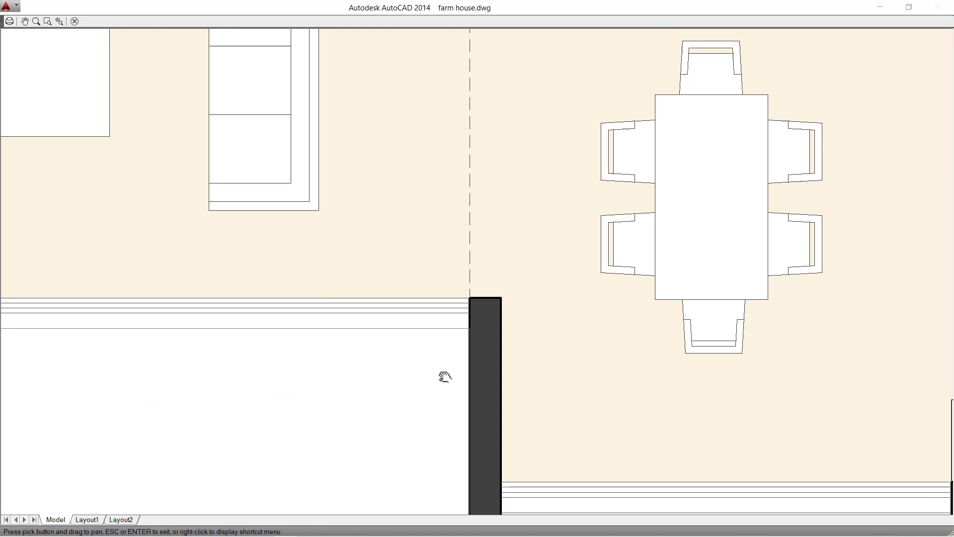
pyautogui.scroll(-2, 446, 377)
pyautogui.moveTo(496, 258); pyautogui.dragTo(497, 380, button='middle')
pyautogui.scroll(-1, 497, 380)
pyautogui.scroll(-2, 440, 309)
pyautogui.press('Escape')
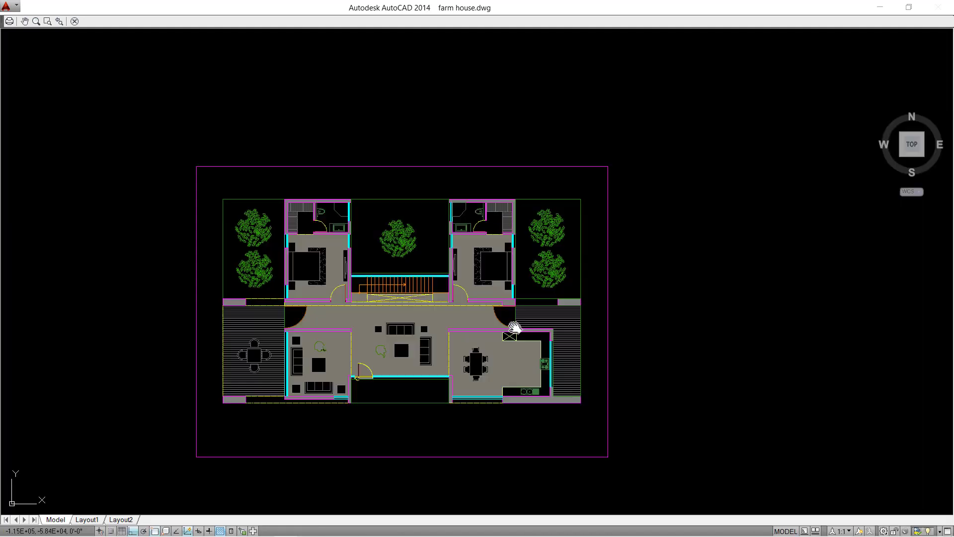
pyautogui.press('Escape')
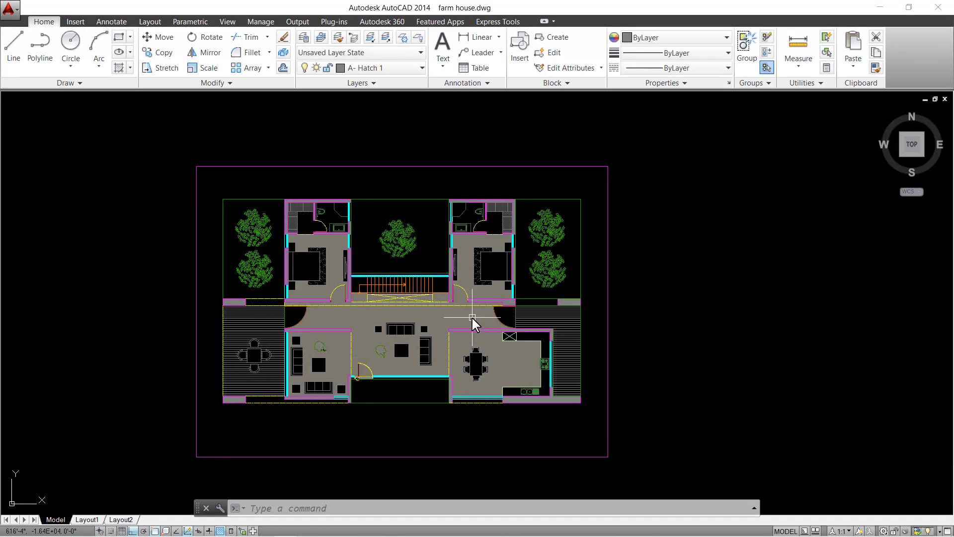
pyautogui.scroll(2, 439, 338)
pyautogui.moveTo(439, 338); pyautogui.dragTo(439, 325, button='middle')
pyautogui.press('Escape')
pyautogui.press('Escape')
pyautogui.scroll(-2, 504, 257)
pyautogui.scroll(2, 503, 257)
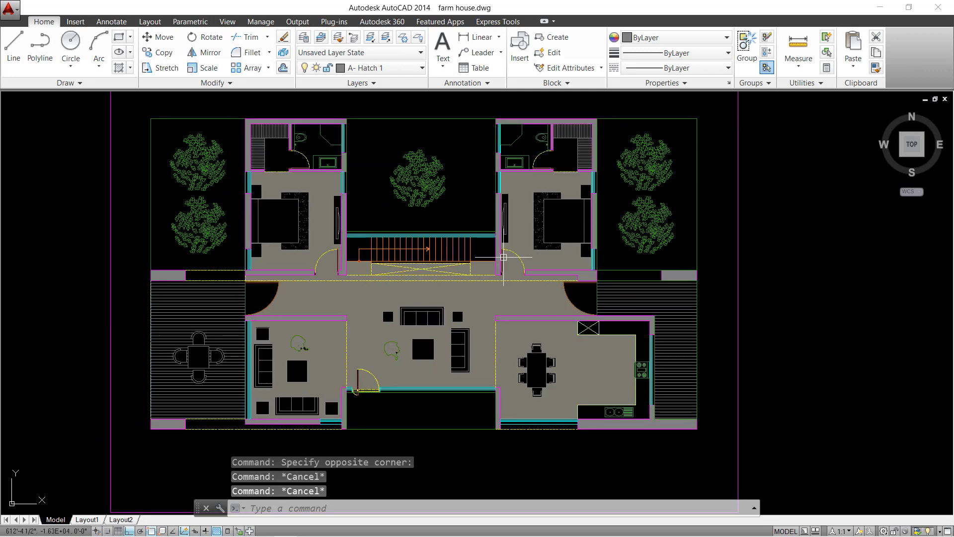
# - Start a new solid hatch for the bathrooms and set its true colour to RGB 219,237,255
pyautogui.scroll(2, 327, 149)
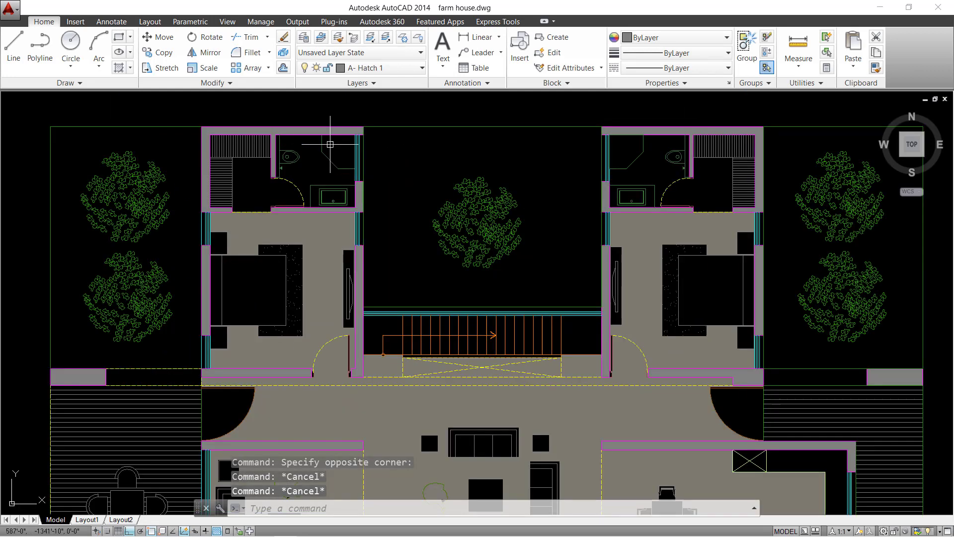
pyautogui.moveTo(326, 170); pyautogui.dragTo(326, 207, button='middle')
pyautogui.moveTo(400, 218); pyautogui.dragTo(321, 225, button='middle')
pyautogui.scroll(2, 204, 195)
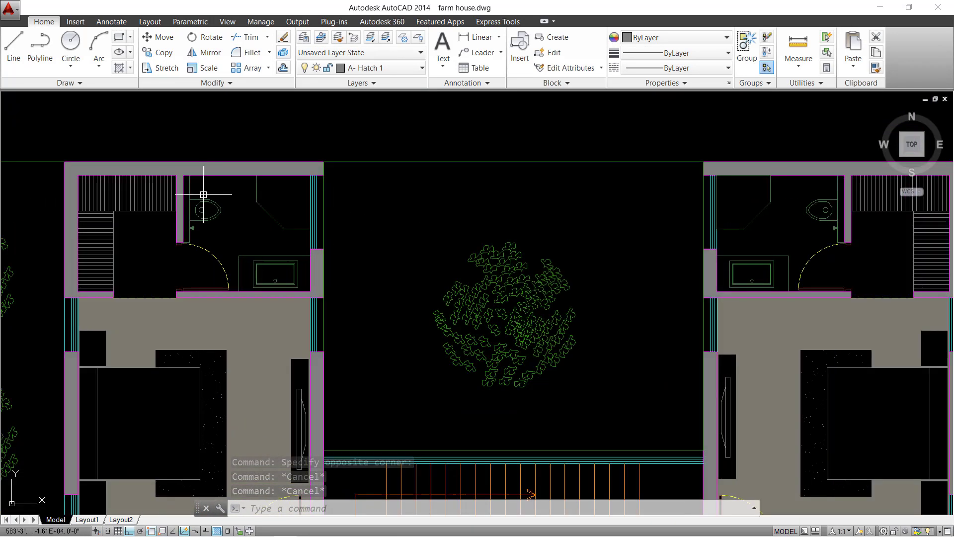
pyautogui.moveTo(220, 206); pyautogui.dragTo(233, 220, button='middle')
pyautogui.write('h')
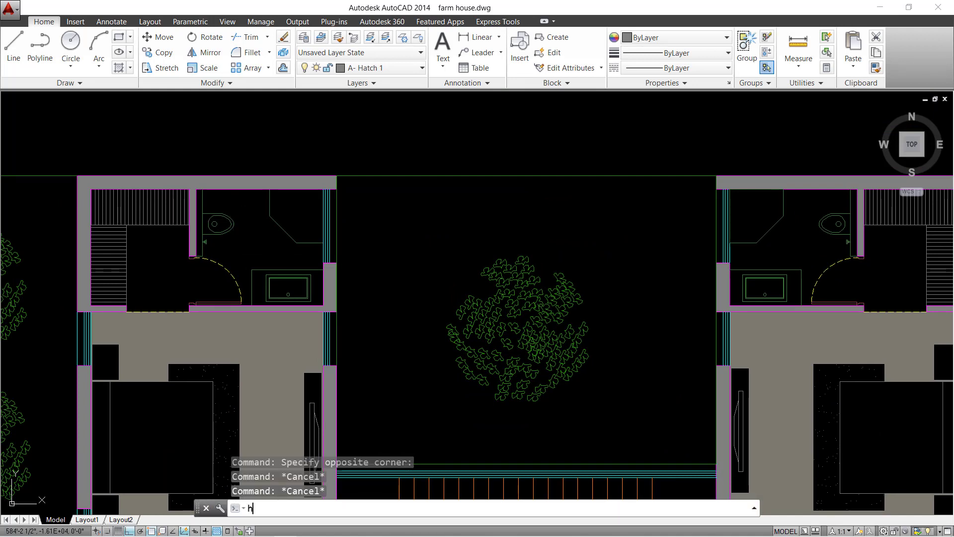
pyautogui.press('Return')
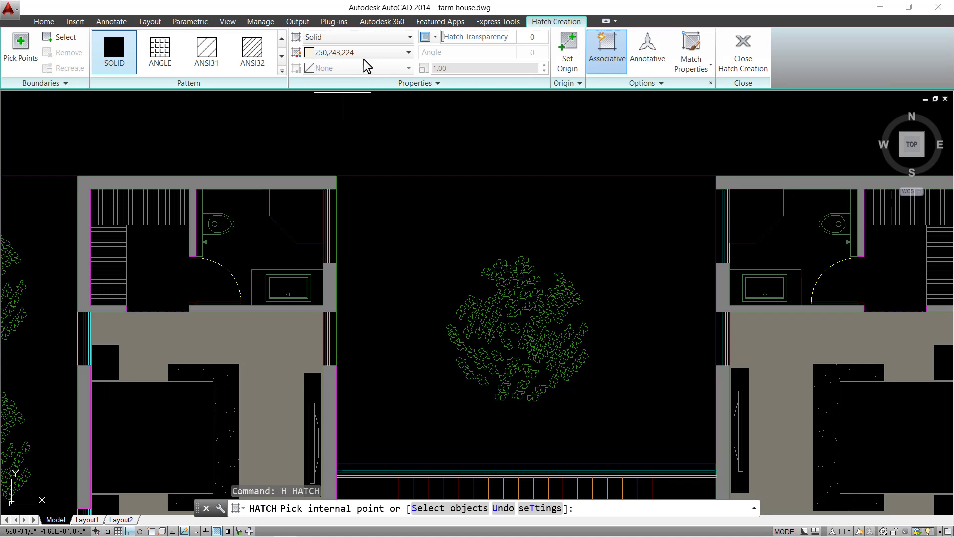
pyautogui.click(405, 54)
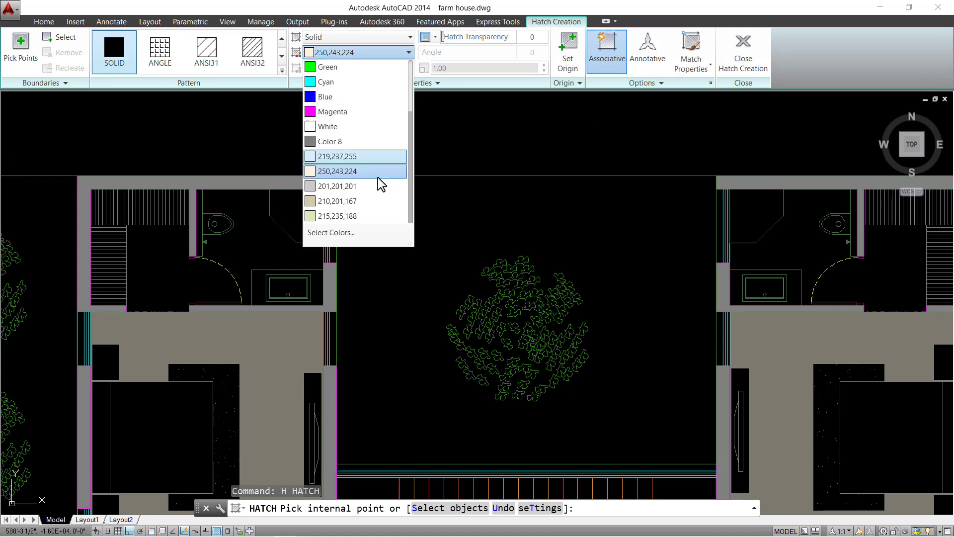
pyautogui.click(345, 236)
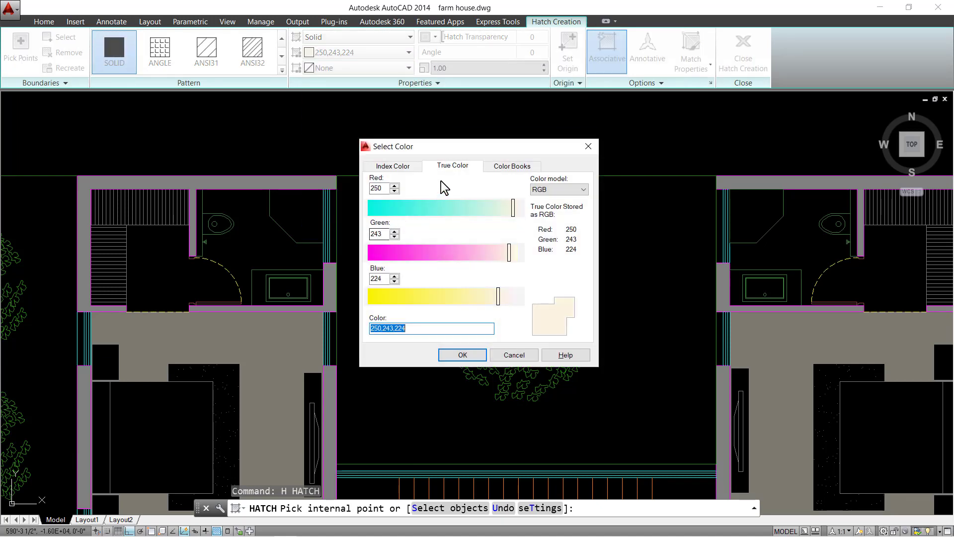
pyautogui.moveTo(385, 189); pyautogui.dragTo(362, 188)
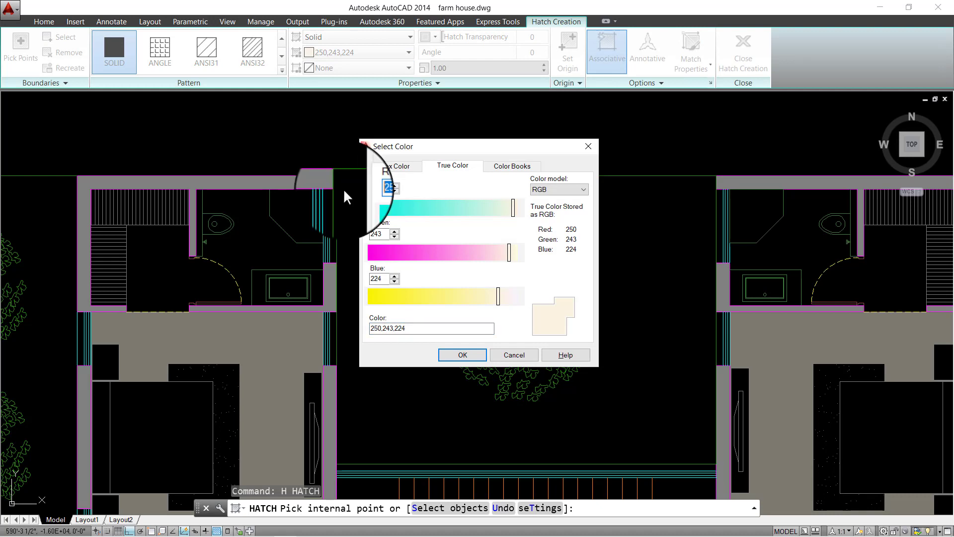
pyautogui.write('219')
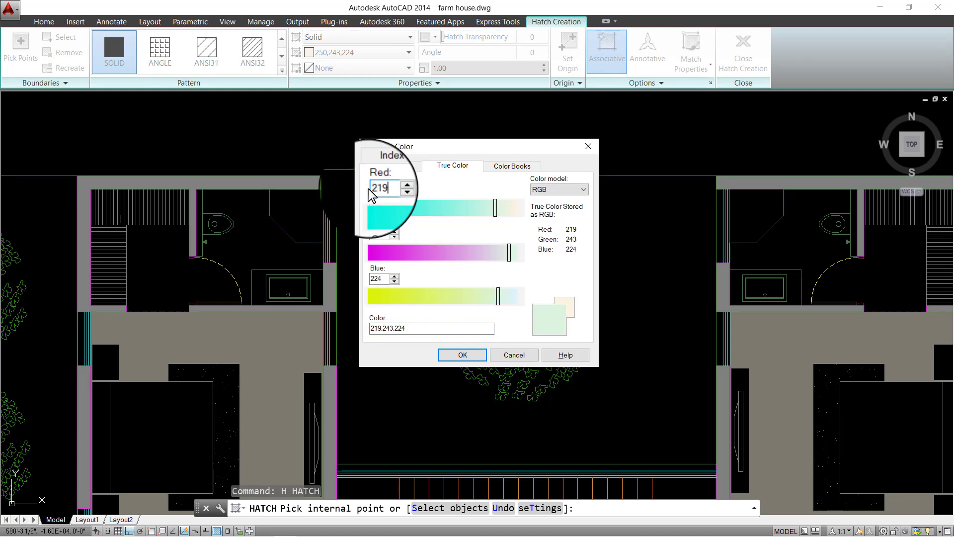
pyautogui.doubleClick(364, 233)
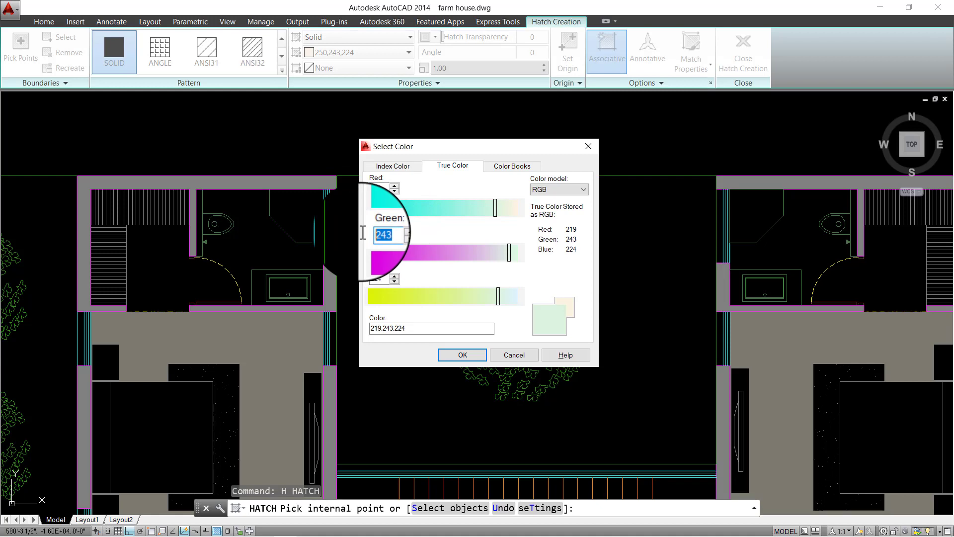
pyautogui.write('237')
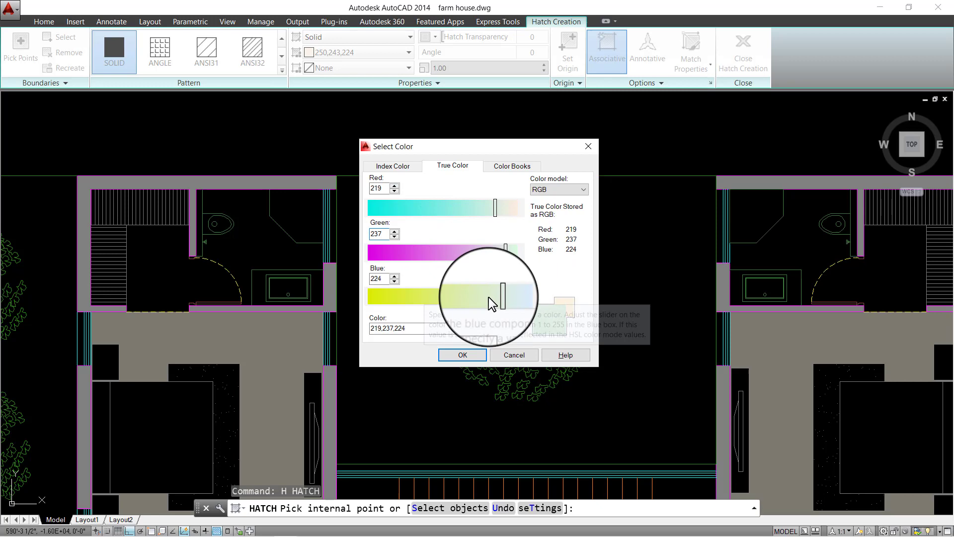
pyautogui.moveTo(499, 298); pyautogui.dragTo(540, 304)
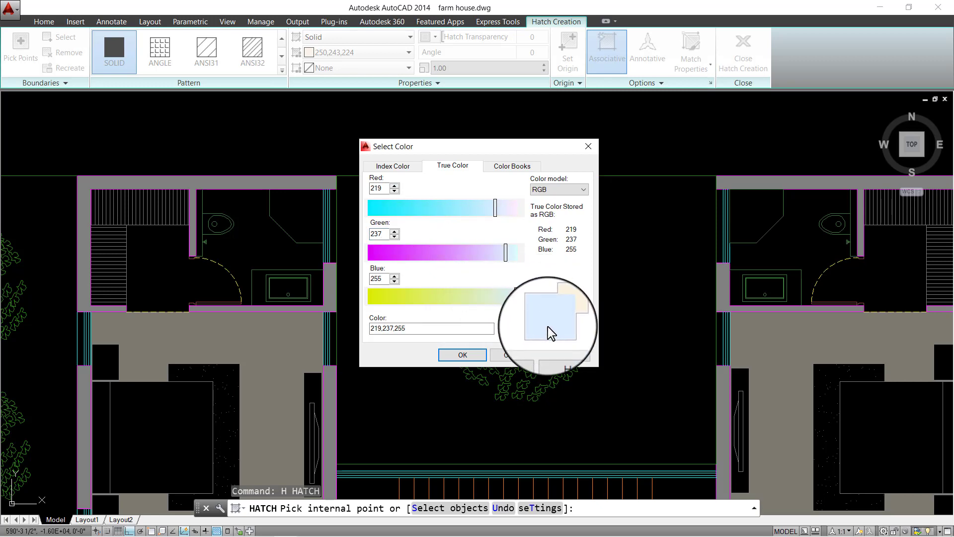
pyautogui.click(458, 354)
# - Fill the floors of both bathrooms and their adjoining dressing areas with the light blue solid hatch
pyautogui.click(260, 250)
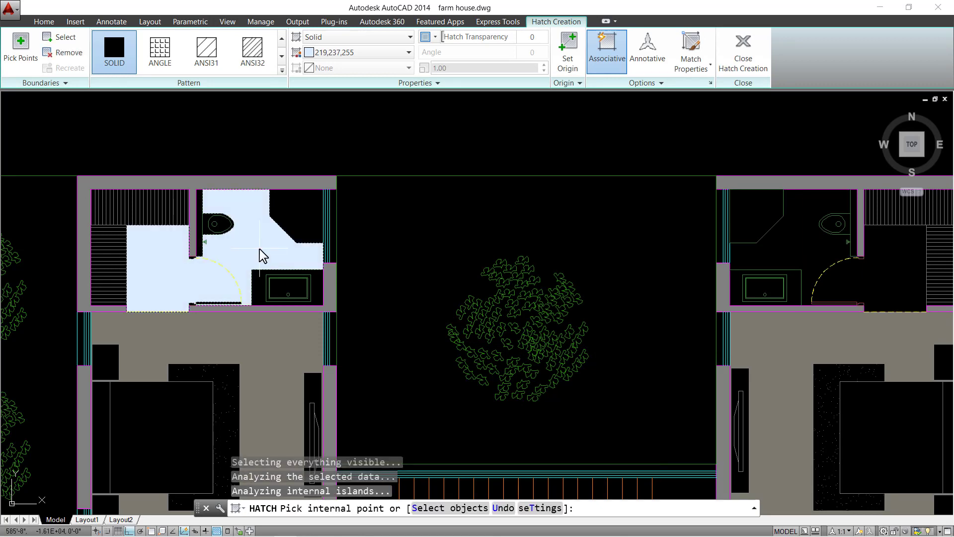
pyautogui.scroll(-3, 646, 243)
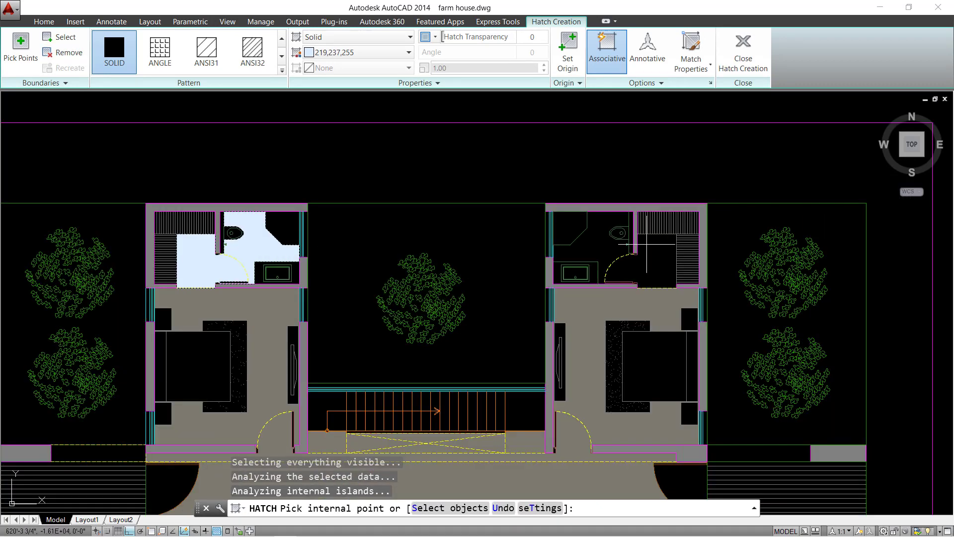
pyautogui.scroll(3, 635, 270)
pyautogui.click(631, 275)
pyautogui.press('Return')
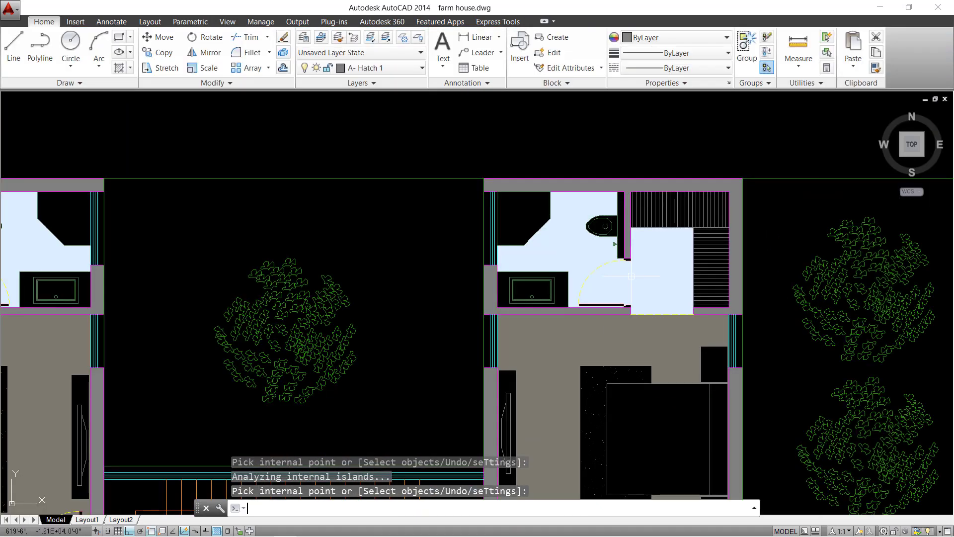
# - Send the light blue bathroom floor hatch to the back of the draw order
pyautogui.click(644, 273)
pyautogui.write('dr')
pyautogui.press('Return')
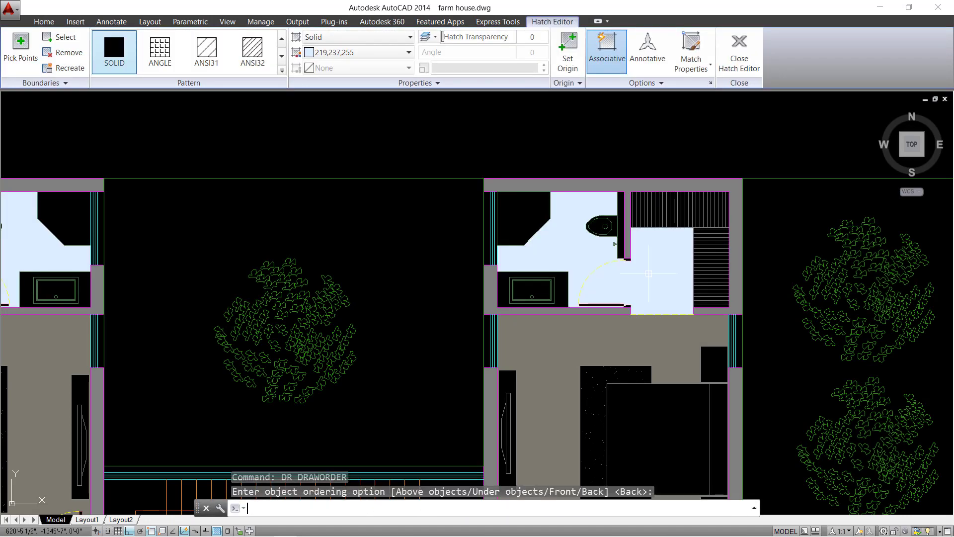
pyautogui.scroll(-5, 649, 273)
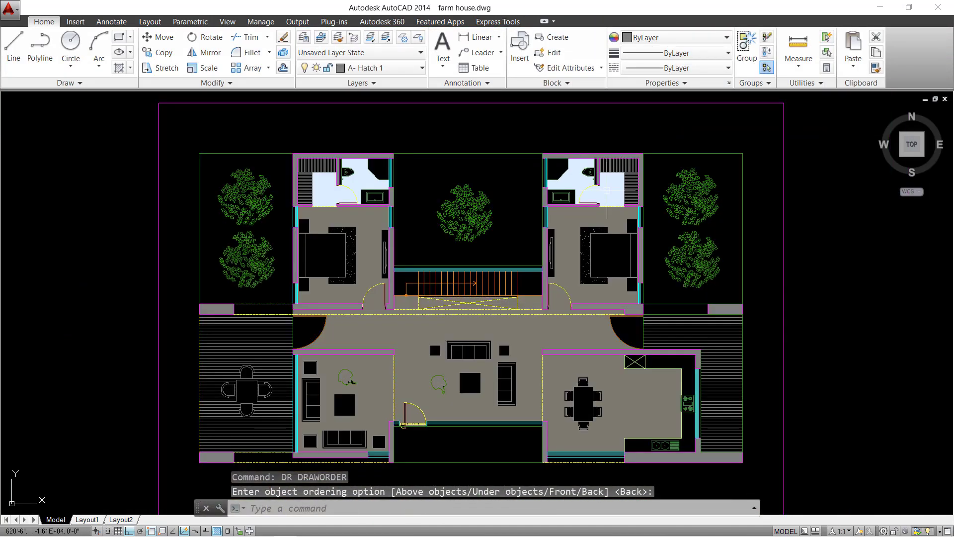
# - Open the plot settings, apply the <Previous plot> page setup and preview the plan with the bathroom hatches
pyautogui.hotkey('ctrl', 'p')
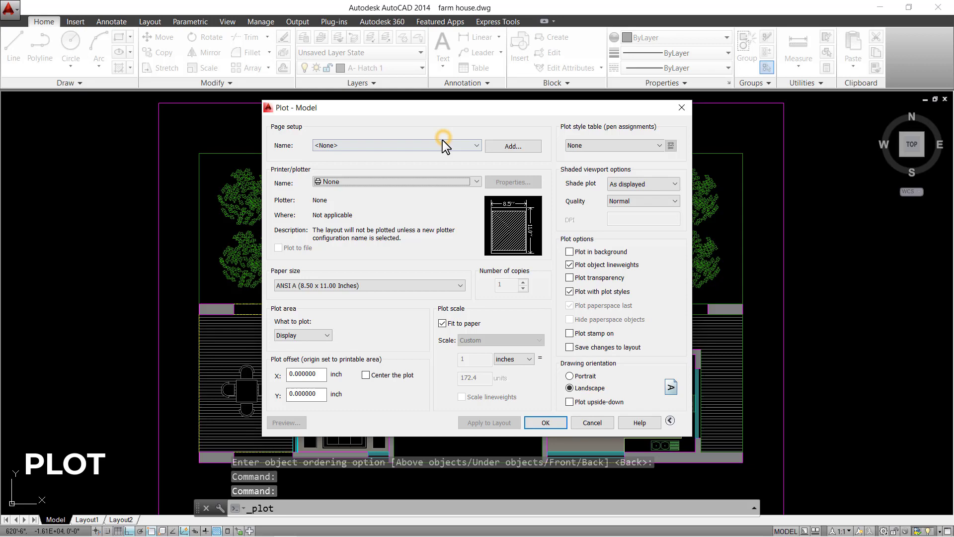
pyautogui.click(443, 144)
pyautogui.click(373, 163)
pyautogui.click(294, 422)
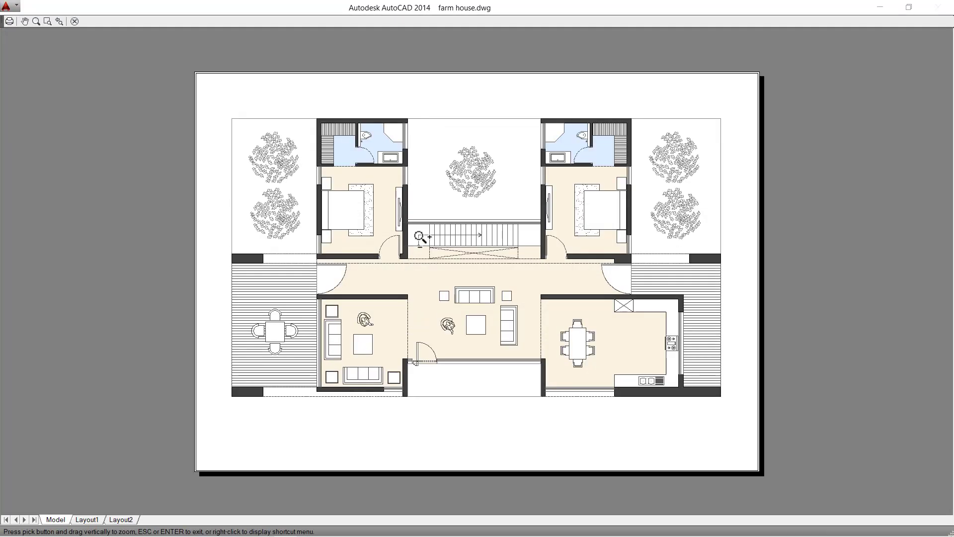
# - Examine the bathroom and bedroom floor hatches up close in the preview, and return to the drawing without plotting
pyautogui.scroll(4, 421, 235)
pyautogui.moveTo(293, 141); pyautogui.dragTo(336, 287, button='middle')
pyautogui.scroll(4, 277, 162)
pyautogui.scroll(-6, 392, 174)
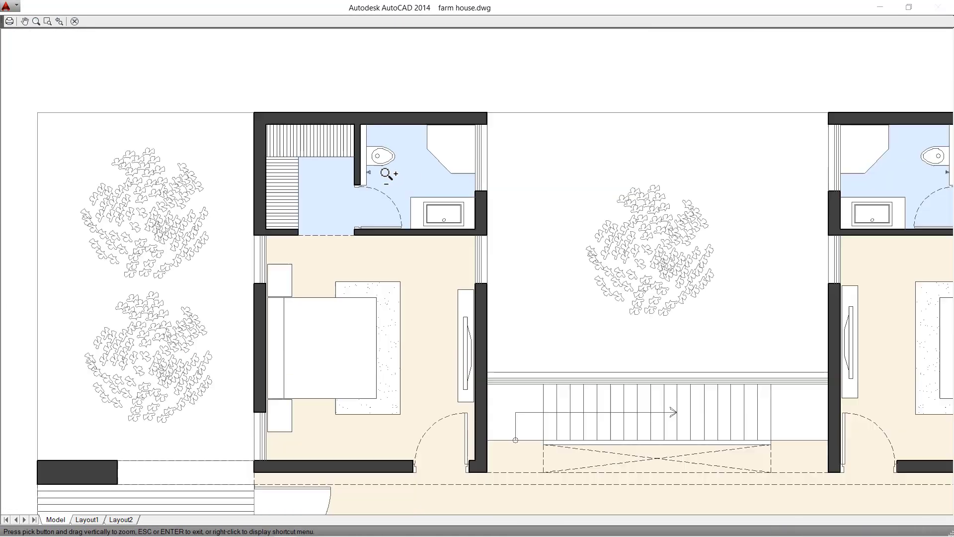
pyautogui.moveTo(537, 203); pyautogui.dragTo(401, 204, button='middle')
pyautogui.scroll(5, 590, 181)
pyautogui.press('Escape')
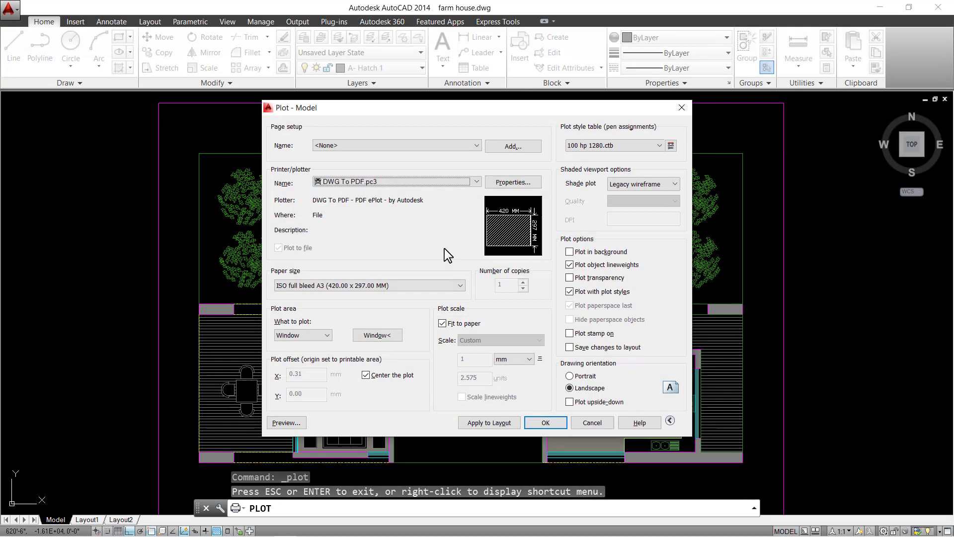
pyautogui.press('Escape')
# - Turn off the A-Furniture layer with LAYOFF by picking the deck lines of the sit-out beside the kitchen
pyautogui.write('lay')
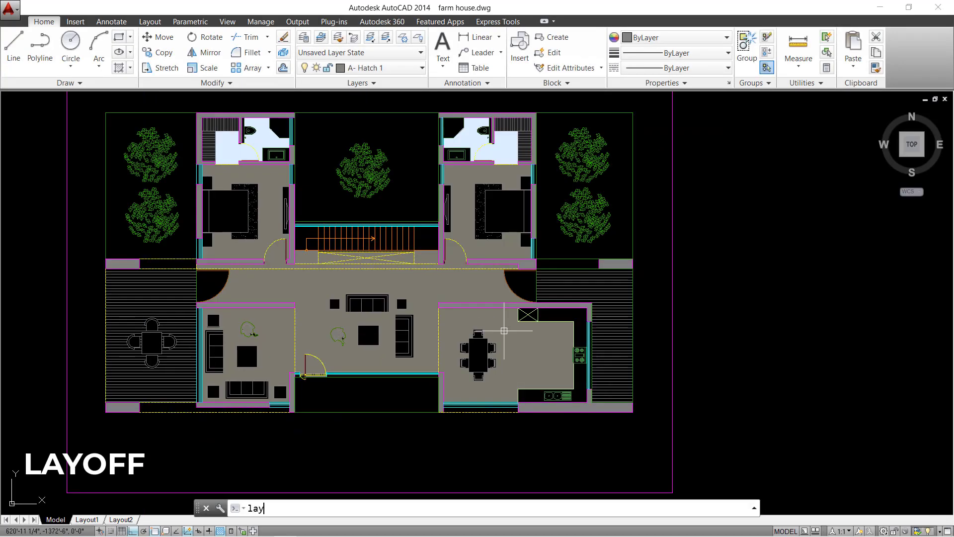
pyautogui.write('off')
pyautogui.press('Return')
pyautogui.click(589, 293)
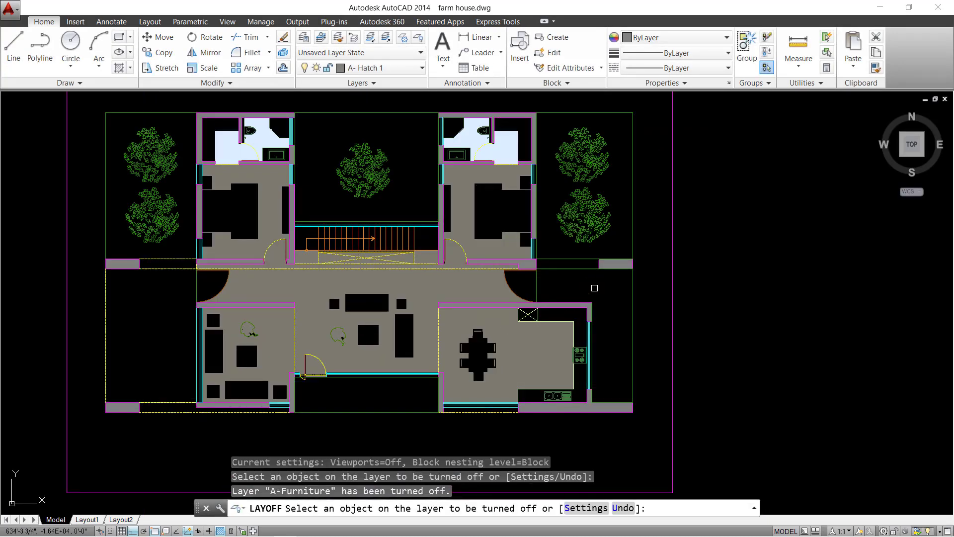
pyautogui.moveTo(595, 288); pyautogui.dragTo(534, 297, button='middle')
pyautogui.press('Escape')
pyautogui.press('Escape')
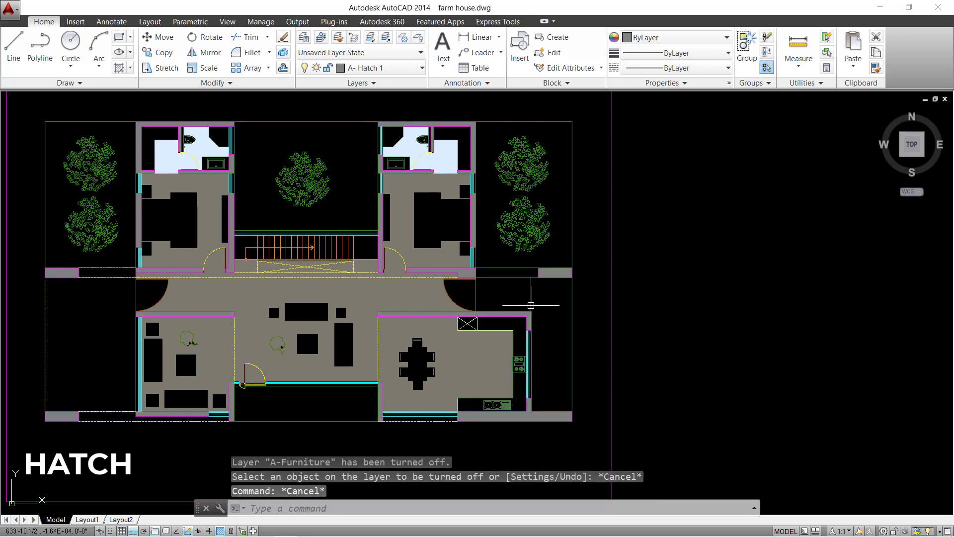
# - Start a new solid hatch for the sit-out decks and set its true colour to RGB 210,210,167
pyautogui.write('h')
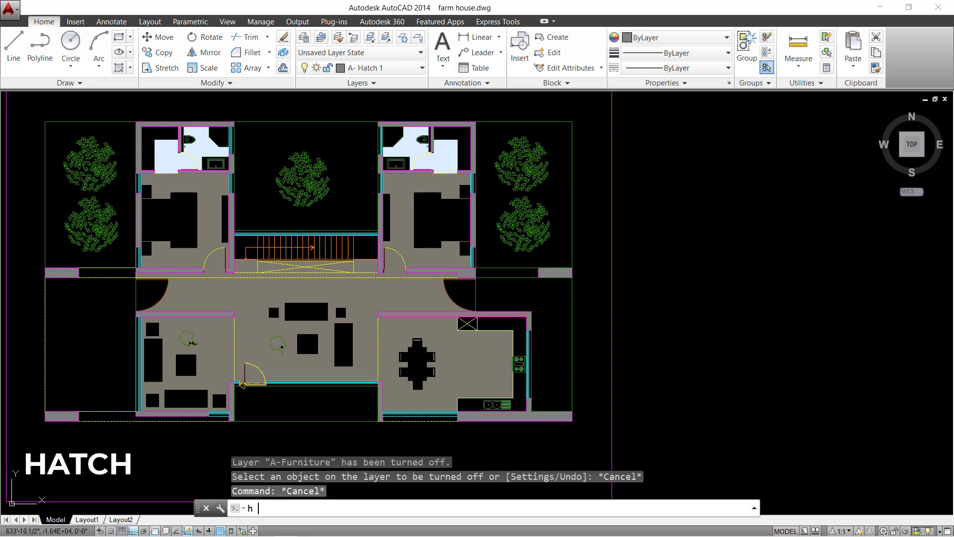
pyautogui.press('Return')
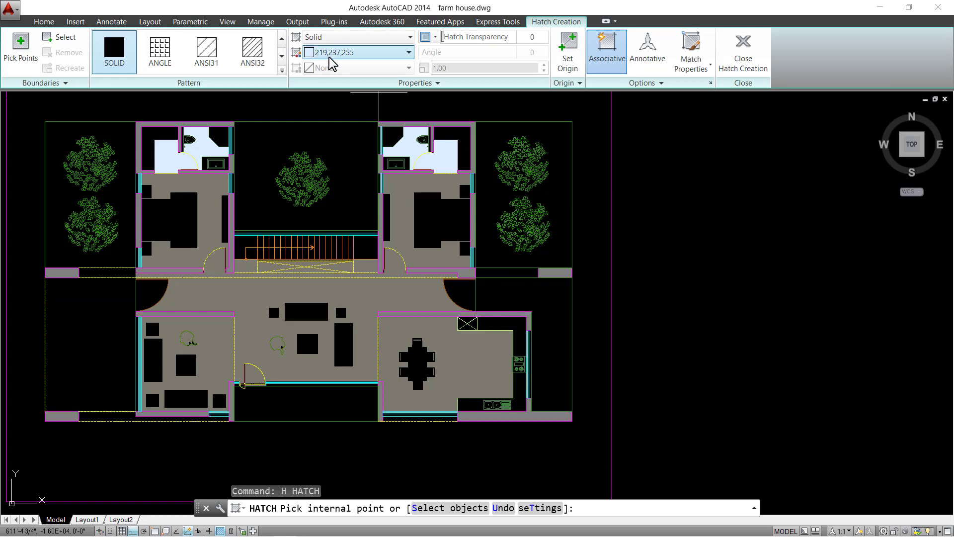
pyautogui.click(362, 60)
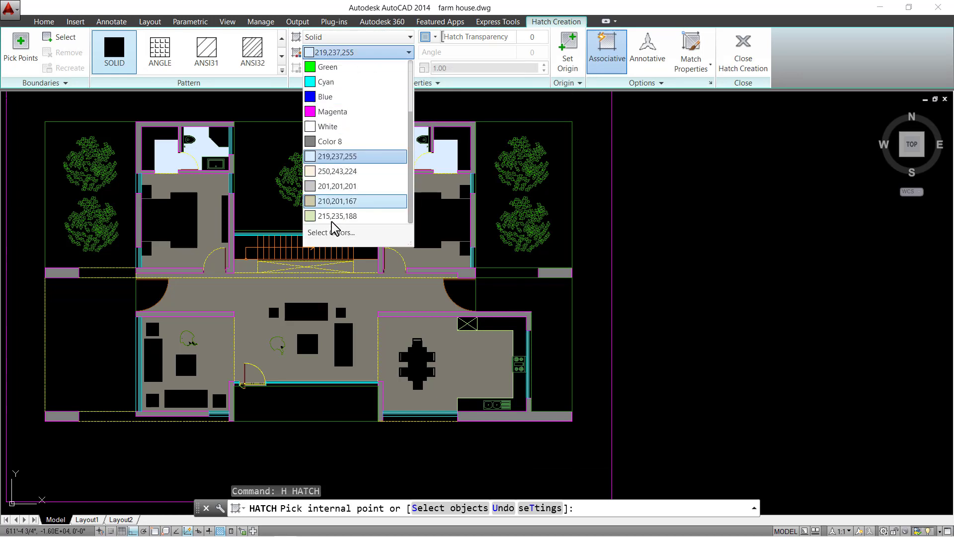
pyautogui.click(355, 234)
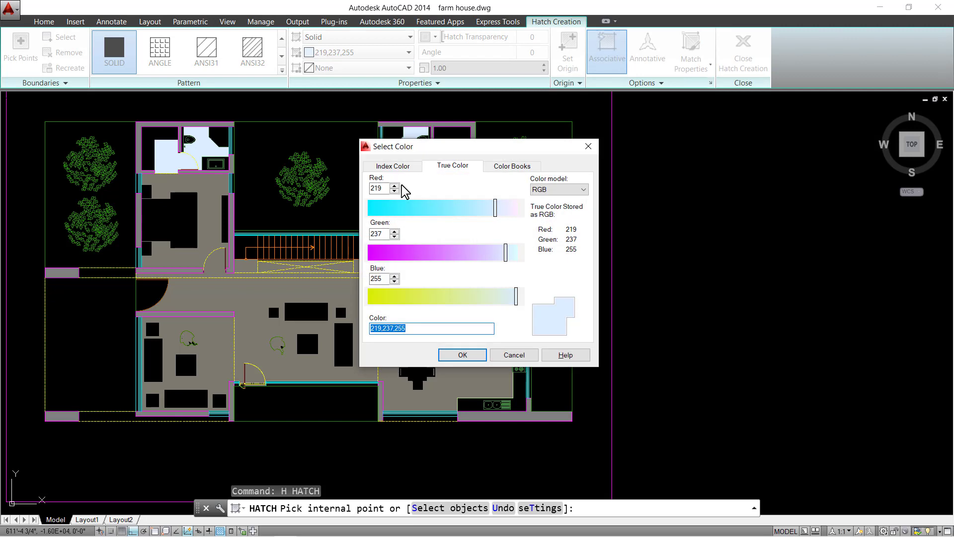
pyautogui.click(388, 188)
pyautogui.press('BackSpace')
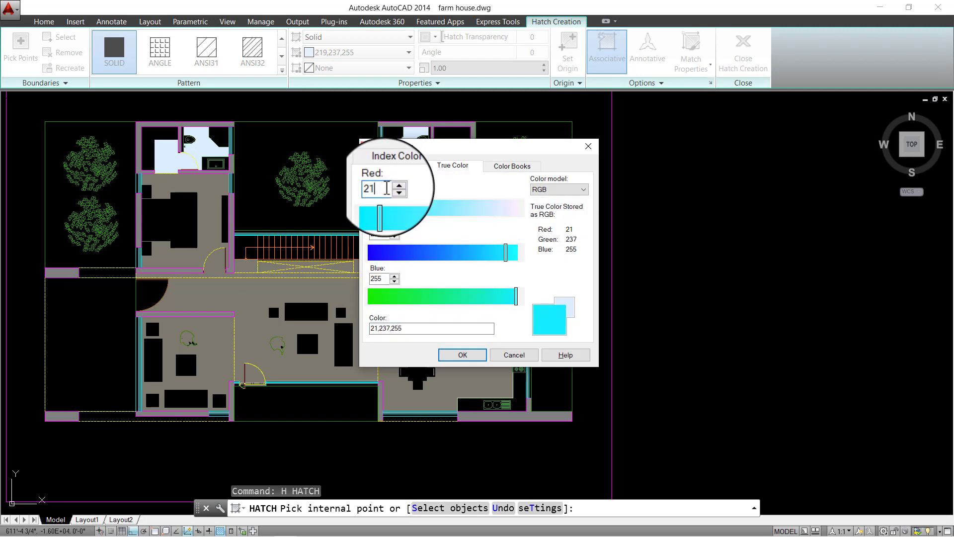
pyautogui.write('0')
pyautogui.press('Tab')
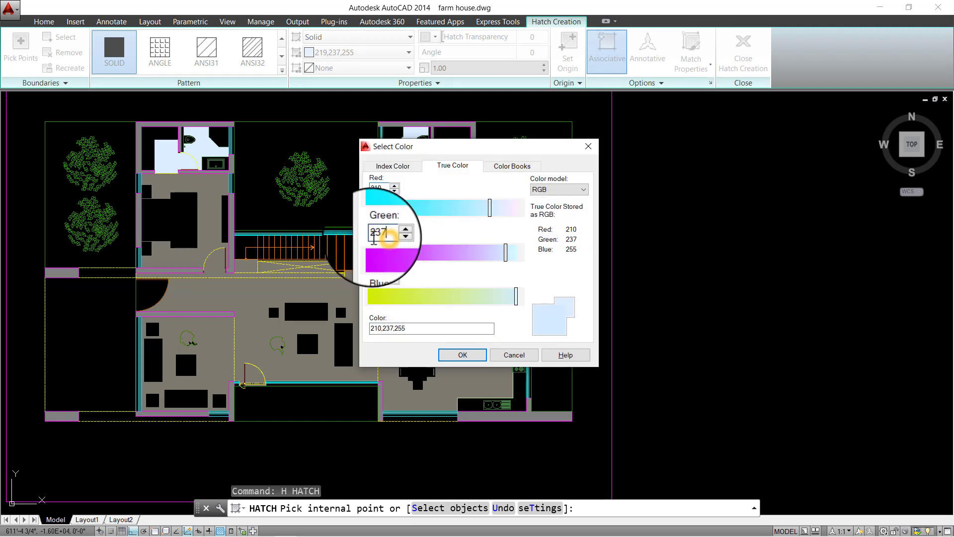
pyautogui.write('210')
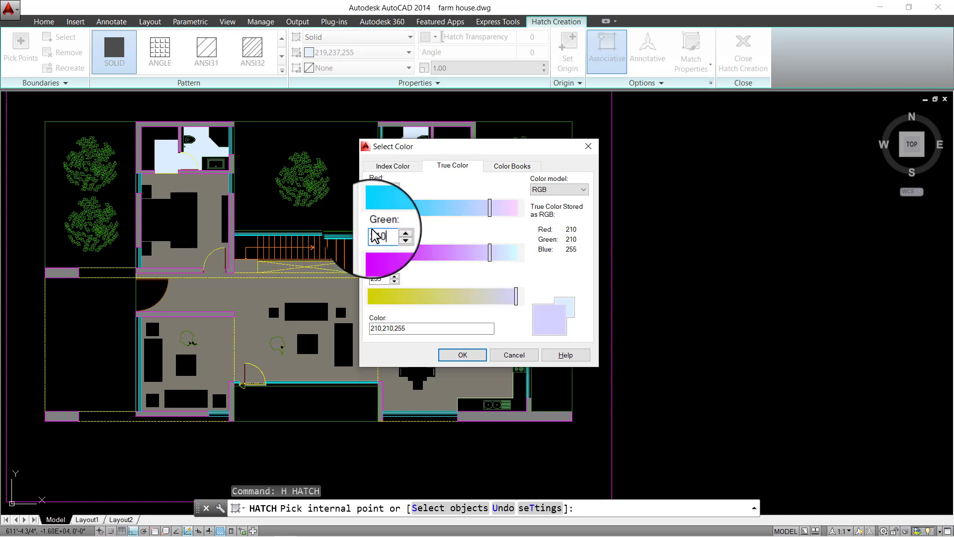
pyautogui.moveTo(384, 279); pyautogui.dragTo(367, 282)
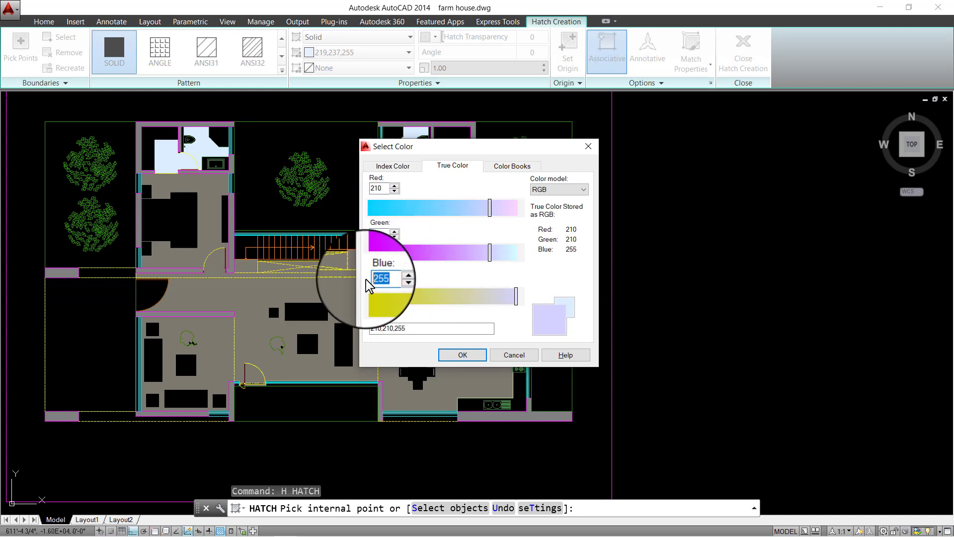
pyautogui.write('167')
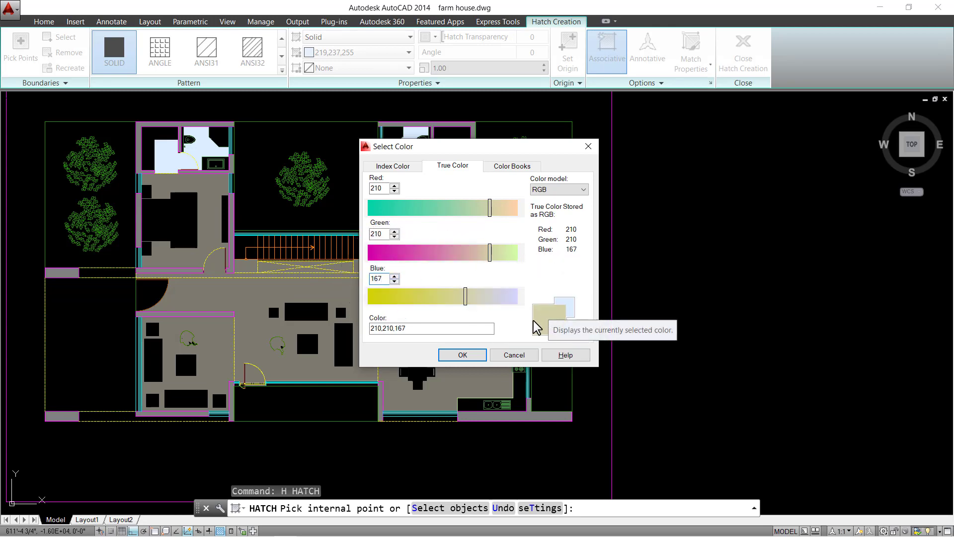
pyautogui.click(462, 355)
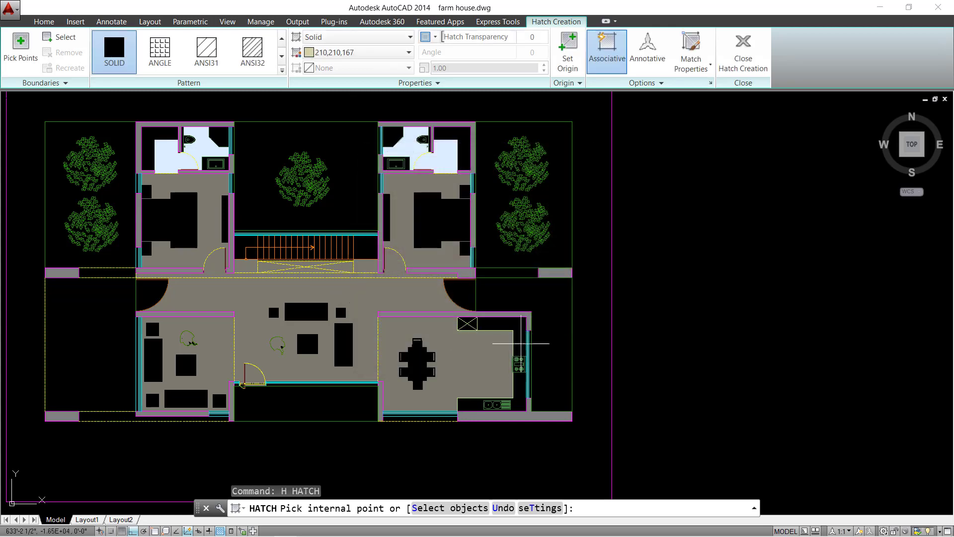
# - Fill the L-shaped sit-out beside the kitchen with the beige solid hatch and end the command
pyautogui.scroll(3, 545, 295)
pyautogui.click(545, 295)
pyautogui.scroll(-2, 545, 295)
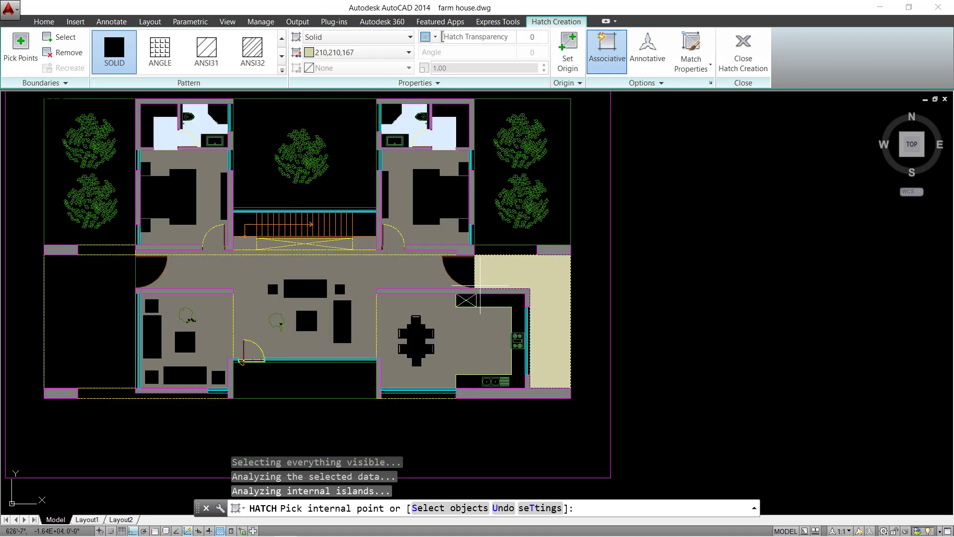
pyautogui.moveTo(520, 302); pyautogui.dragTo(629, 279, button='middle')
pyautogui.scroll(2, 630, 279)
pyautogui.press('Escape')
# - Send the kitchen-side sit-out hatch to the back of the draw order
pyautogui.click(598, 242)
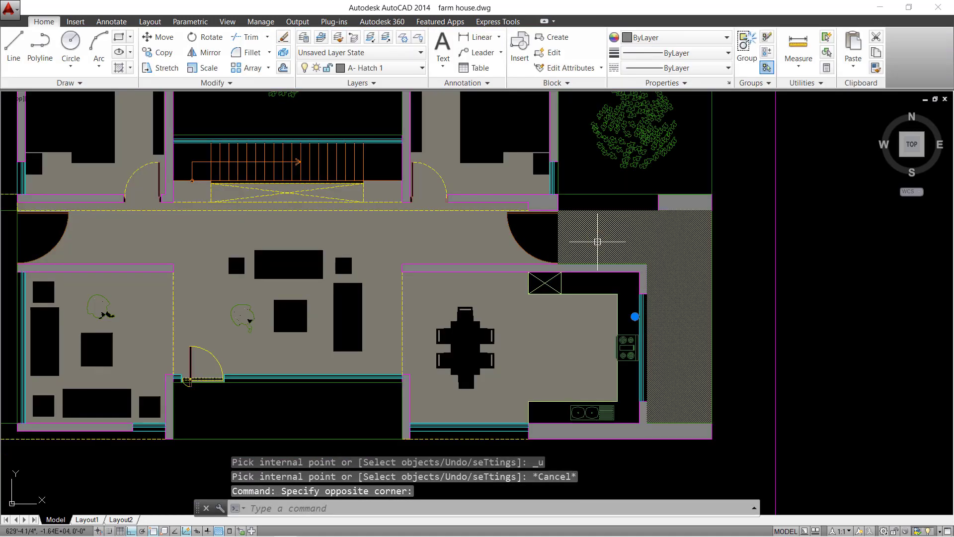
pyautogui.write('DR')
pyautogui.press('Return')
# - Fill the rectangular sit-out beside the drawing room with the same 210,210,167 solid hatch
pyautogui.scroll(-2, 367, 264)
pyautogui.moveTo(367, 263); pyautogui.dragTo(590, 255, button='middle')
pyautogui.scroll(1, 412, 263)
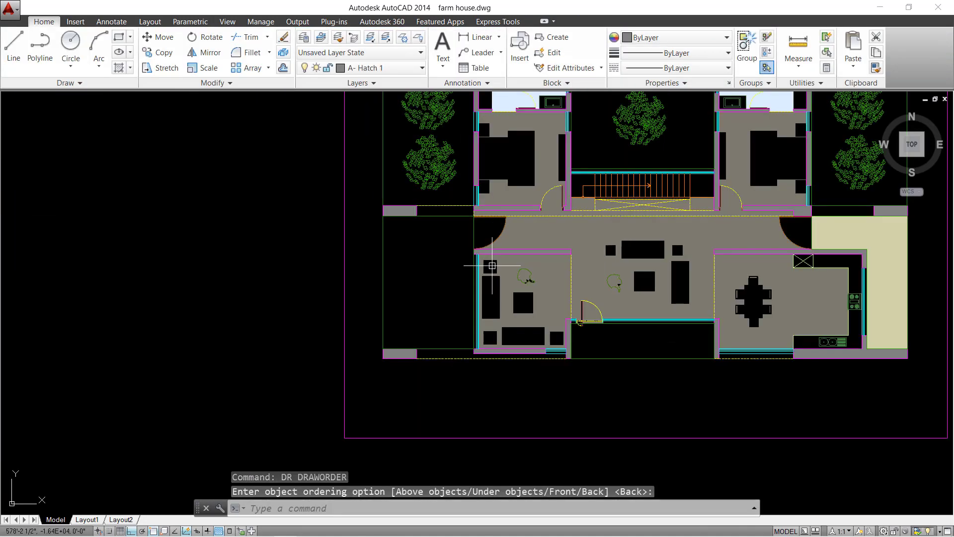
pyautogui.moveTo(450, 266); pyautogui.dragTo(411, 274, button='middle')
pyautogui.write('h')
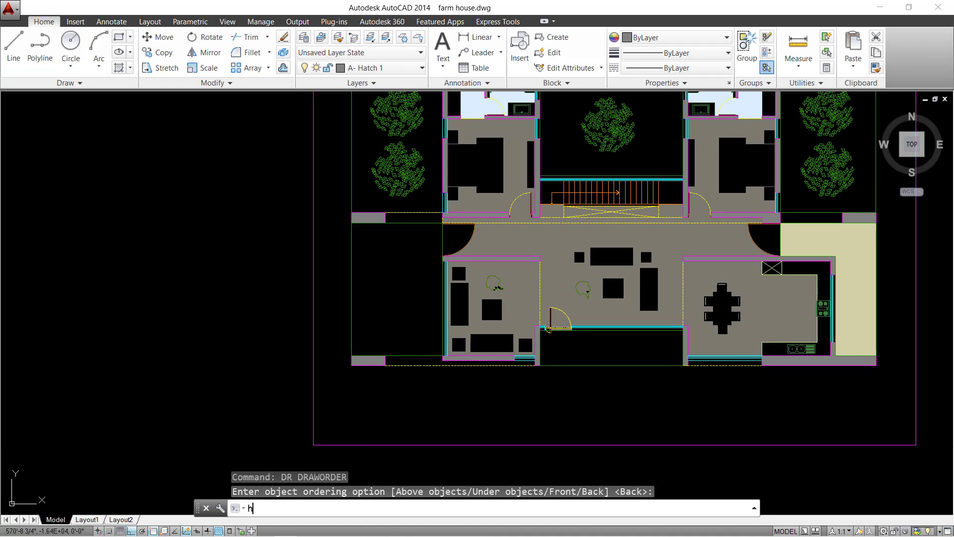
pyautogui.press('Return')
pyautogui.click(401, 281)
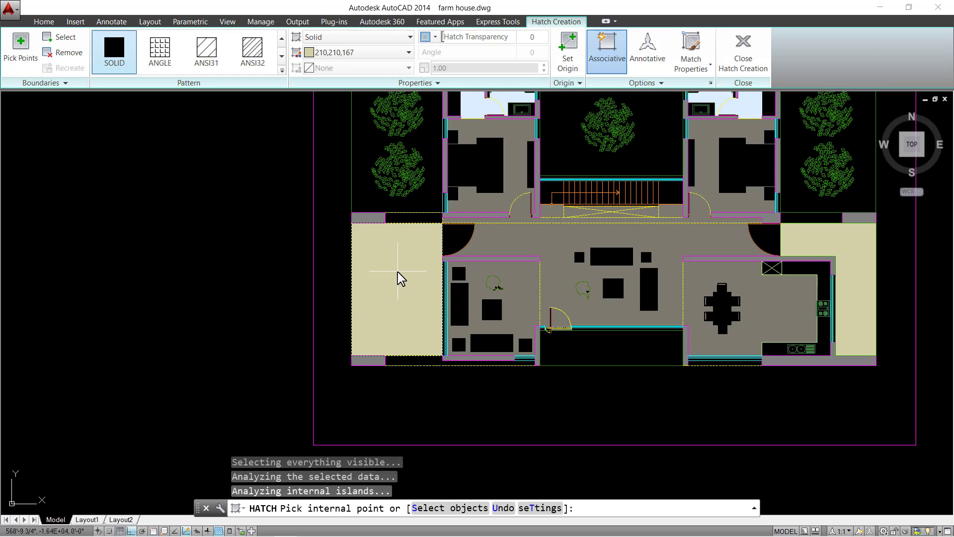
pyautogui.press('Return')
# - Send the hatch of the sit-out beside the drawing room to the back of the draw order
pyautogui.moveTo(398, 272); pyautogui.dragTo(337, 282, button='middle')
pyautogui.click(330, 267)
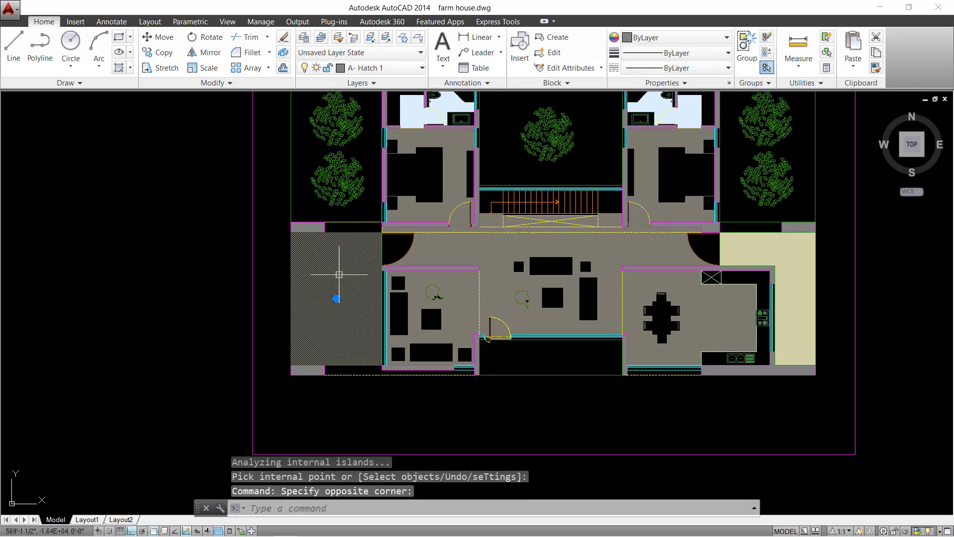
pyautogui.write('dr')
pyautogui.press('Return')
# - Turn all layers back on with LAYON
pyautogui.moveTo(435, 271); pyautogui.dragTo(399, 285, button='middle')
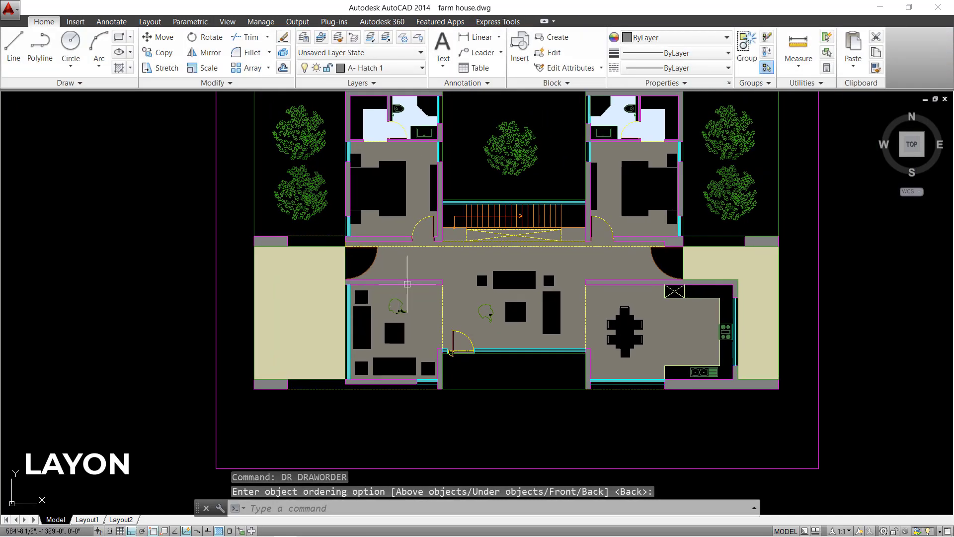
pyautogui.write('layon')
pyautogui.press('Return')
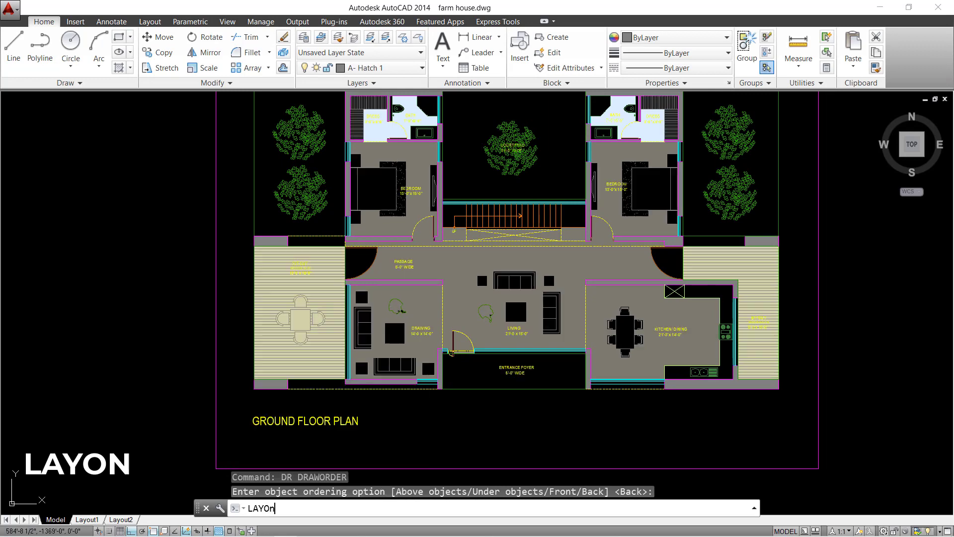
# - Examine the deck lines, furniture and room labels over the hatches of both sit-outs
pyautogui.moveTo(600, 305); pyautogui.dragTo(487, 308, button='middle')
pyautogui.scroll(2, 598, 307)
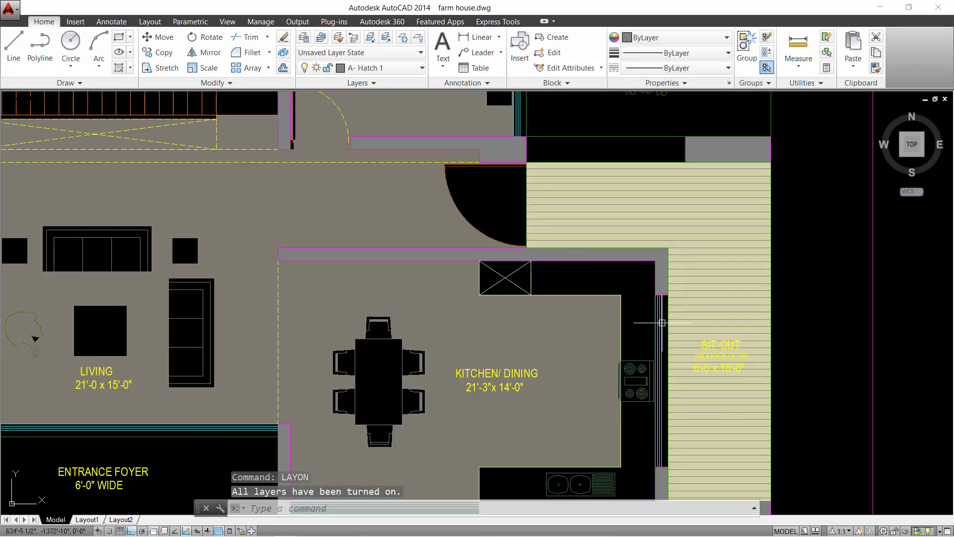
pyautogui.scroll(1, 665, 322)
pyautogui.moveTo(693, 333); pyautogui.dragTo(641, 313, button='middle')
pyautogui.scroll(-1, 640, 313)
pyautogui.moveTo(470, 310); pyautogui.dragTo(821, 272, button='middle')
pyautogui.moveTo(277, 292); pyautogui.dragTo(692, 296, button='middle')
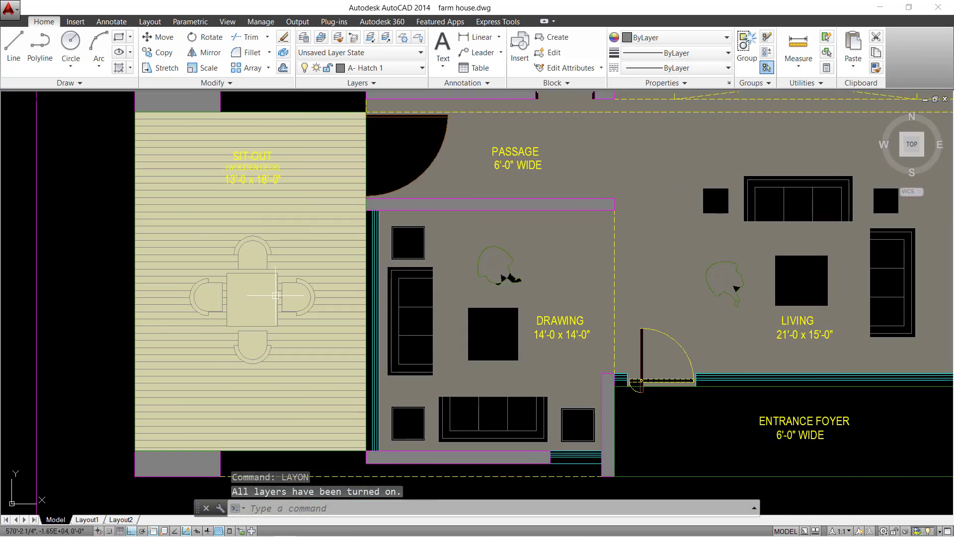
pyautogui.scroll(3, 251, 376)
pyautogui.scroll(-2, 251, 375)
pyautogui.scroll(1, 251, 302)
pyautogui.moveTo(358, 268); pyautogui.dragTo(366, 333, button='middle')
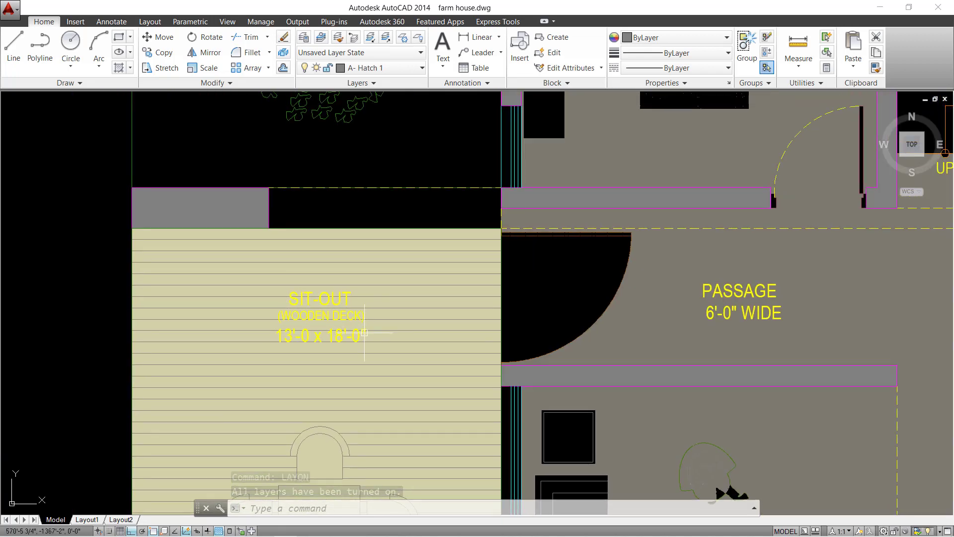
pyautogui.scroll(-1, 535, 280)
pyautogui.moveTo(459, 279); pyautogui.dragTo(281, 289, button='middle')
pyautogui.scroll(-1, 324, 292)
pyautogui.moveTo(464, 259); pyautogui.dragTo(418, 270, button='middle')
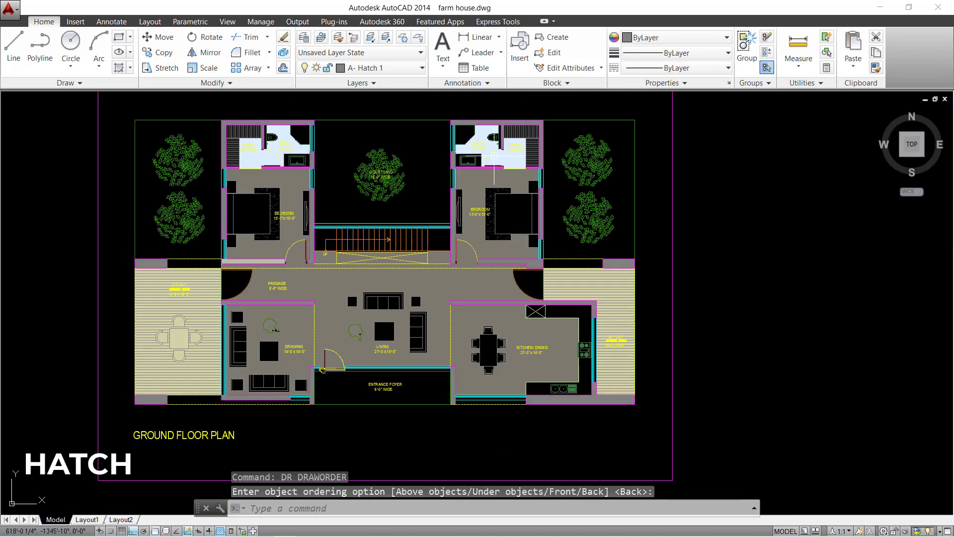
# - Fill the door swing area at the kitchen-side sit-out with the 210,210,167 solid hatch
pyautogui.write('h')
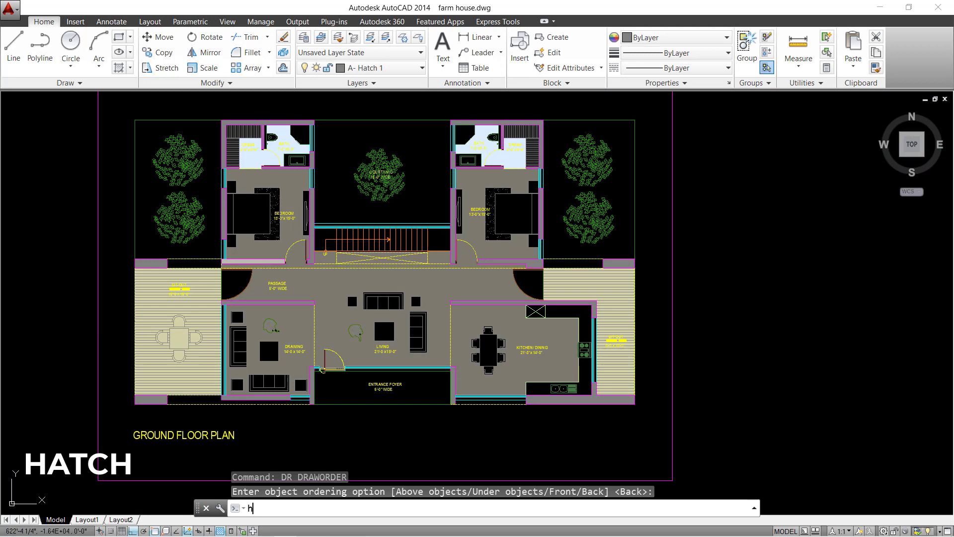
pyautogui.press('Return')
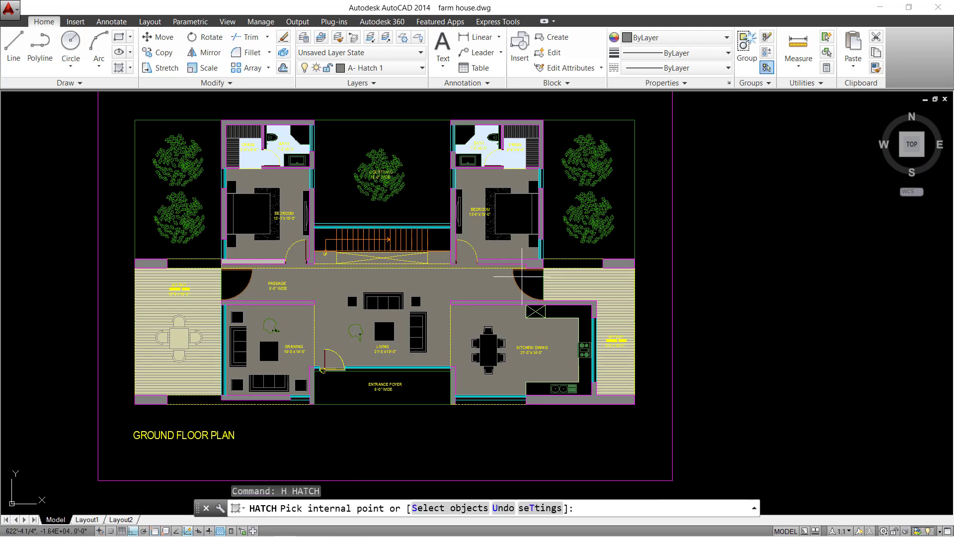
pyautogui.scroll(4, 535, 294)
pyautogui.click(550, 266)
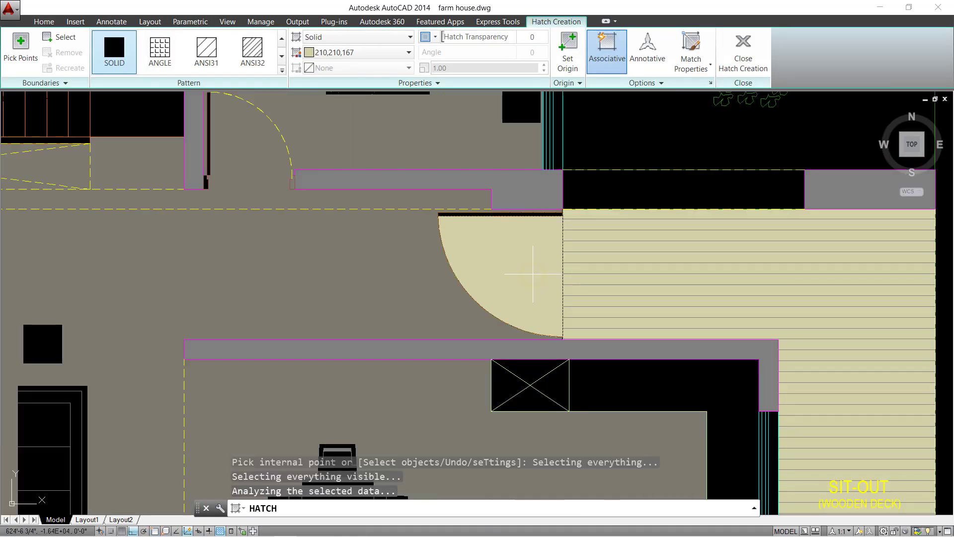
pyautogui.scroll(-4, 436, 268)
pyautogui.press('Return')
pyautogui.press('Escape')
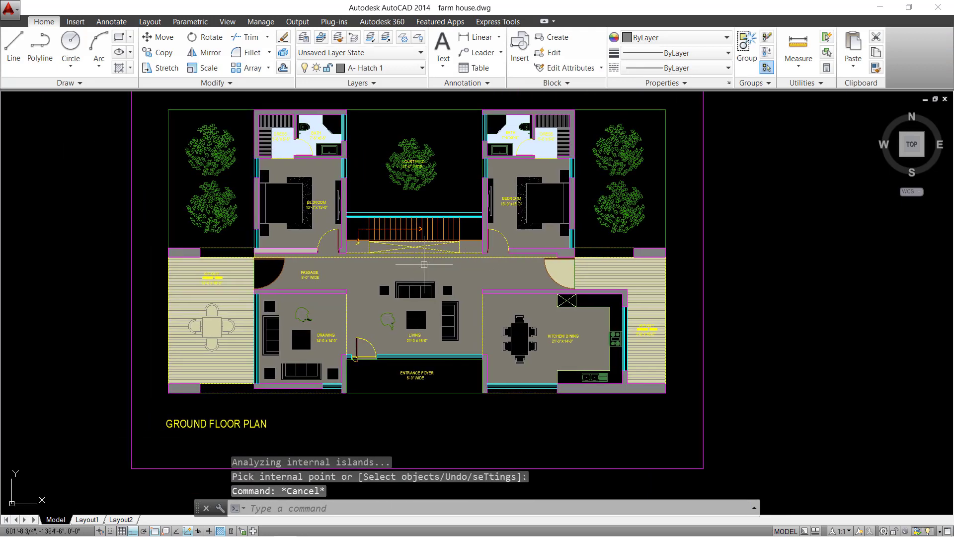
# - Fill the door swing area between the passage and the drawing-side sit-out with the same 210,210,167 solid hatch
pyautogui.scroll(2, 5, 260)
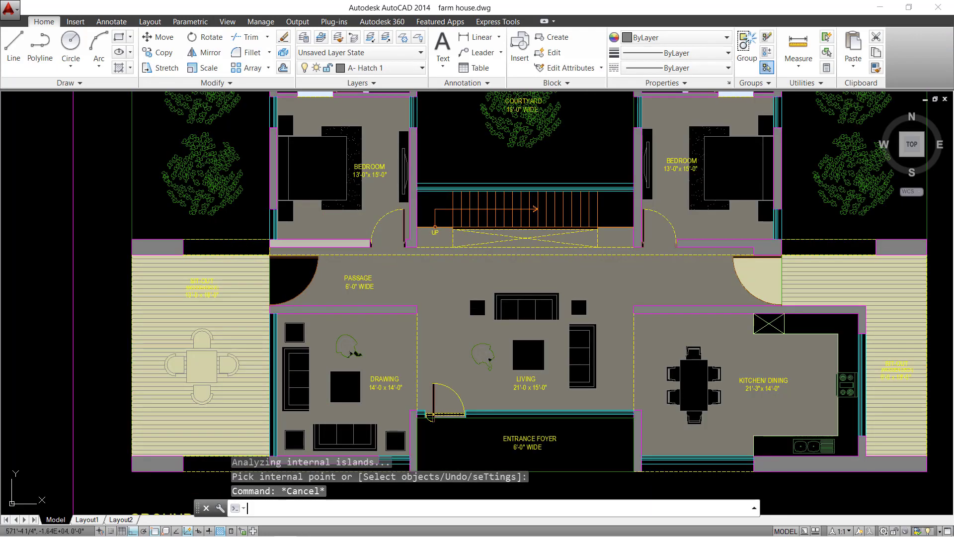
pyautogui.press('Return')
pyautogui.scroll(3, 303, 284)
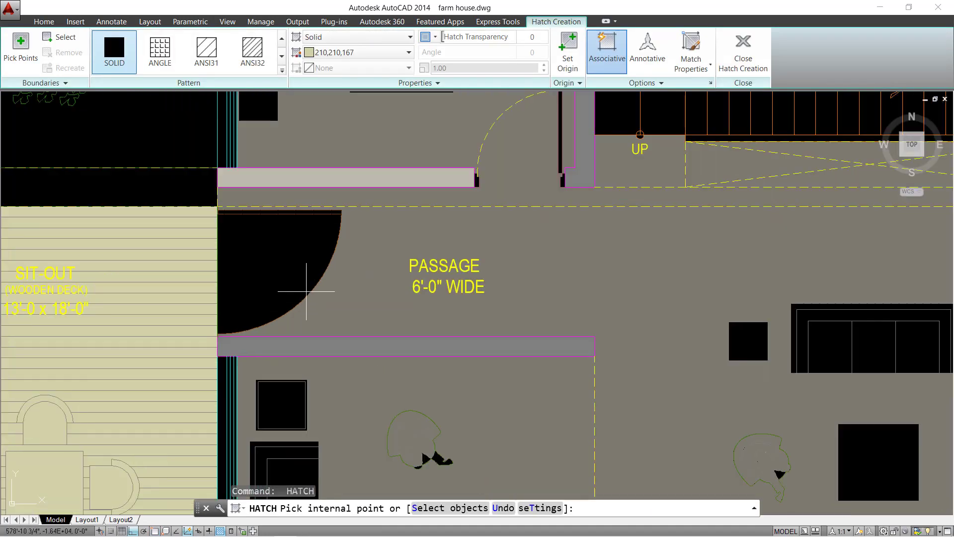
pyautogui.click(301, 281)
pyautogui.scroll(-5, 296, 277)
pyautogui.press('Escape')
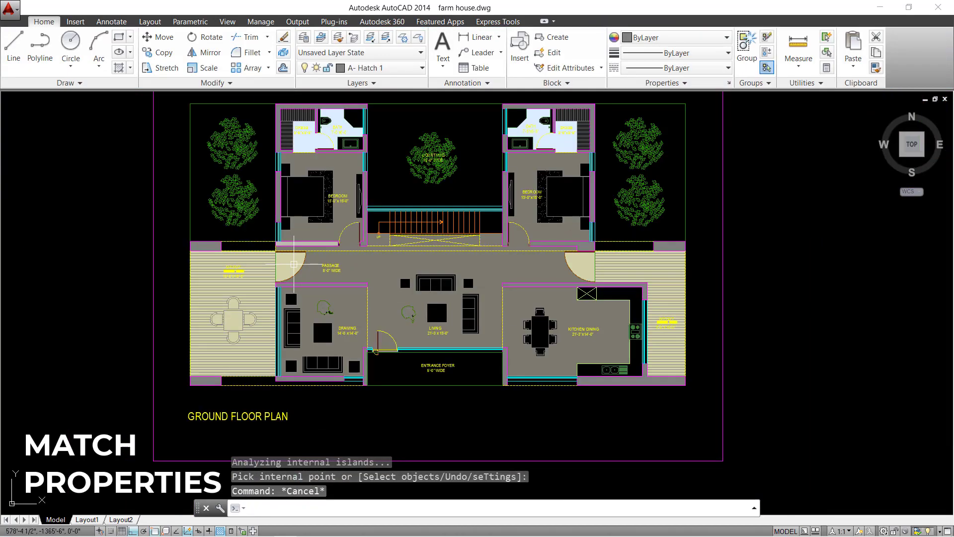
pyautogui.press('Escape')
# - Match the properties of the passage floor hatch onto both sit-out door swing hatches
pyautogui.write('ma')
pyautogui.press('Return')
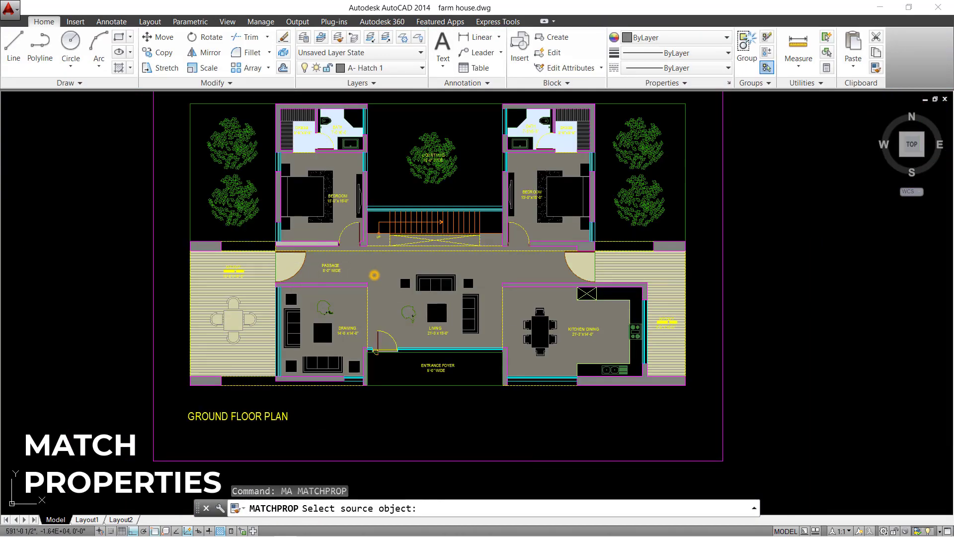
pyautogui.click(374, 275)
pyautogui.scroll(8, 581, 264)
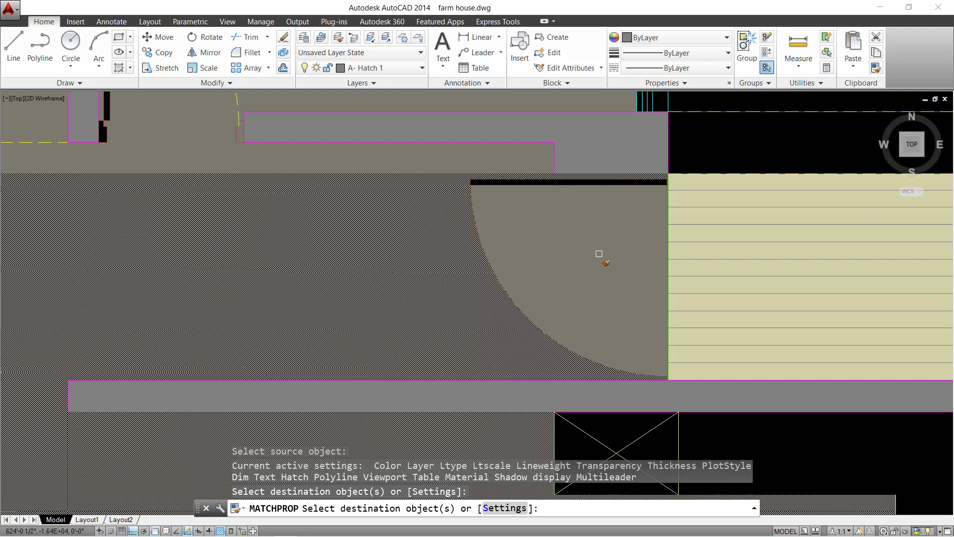
pyautogui.scroll(-5, 599, 254)
pyautogui.scroll(4, 257, 266)
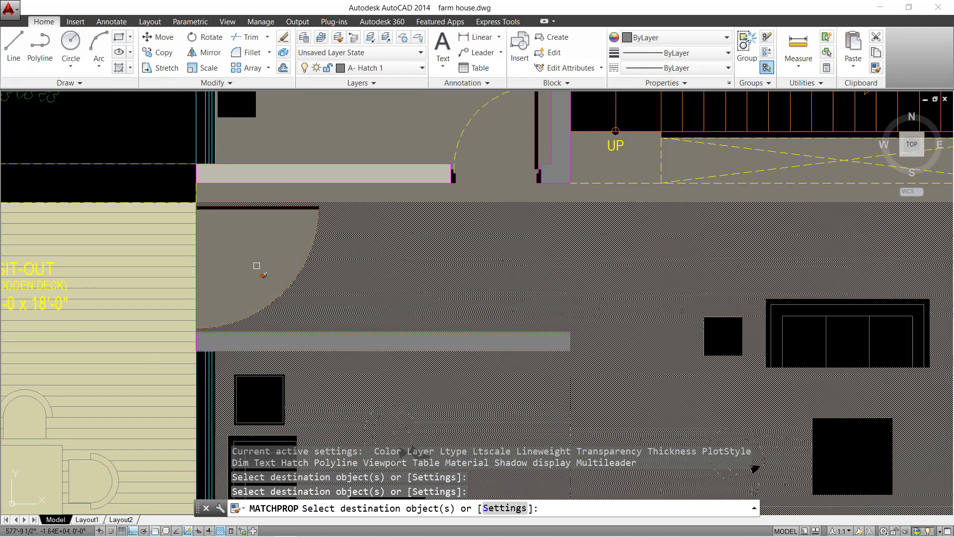
pyautogui.scroll(-2, 254, 256)
pyautogui.press('Escape')
pyautogui.press('Escape')
# - Send the hatches of both sit-out door swings to the back of the draw order
pyautogui.moveTo(278, 253); pyautogui.dragTo(268, 253, button='middle')
pyautogui.click(243, 253)
pyautogui.click(234, 256)
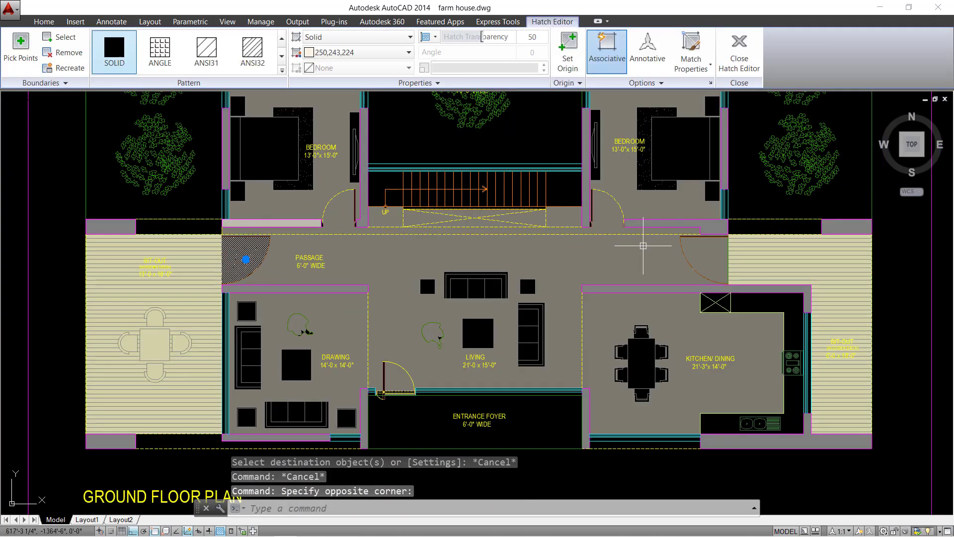
pyautogui.click(712, 256)
pyautogui.click(701, 256)
pyautogui.click(626, 256)
pyautogui.click(612, 255)
pyautogui.write('dr')
pyautogui.press('Return')
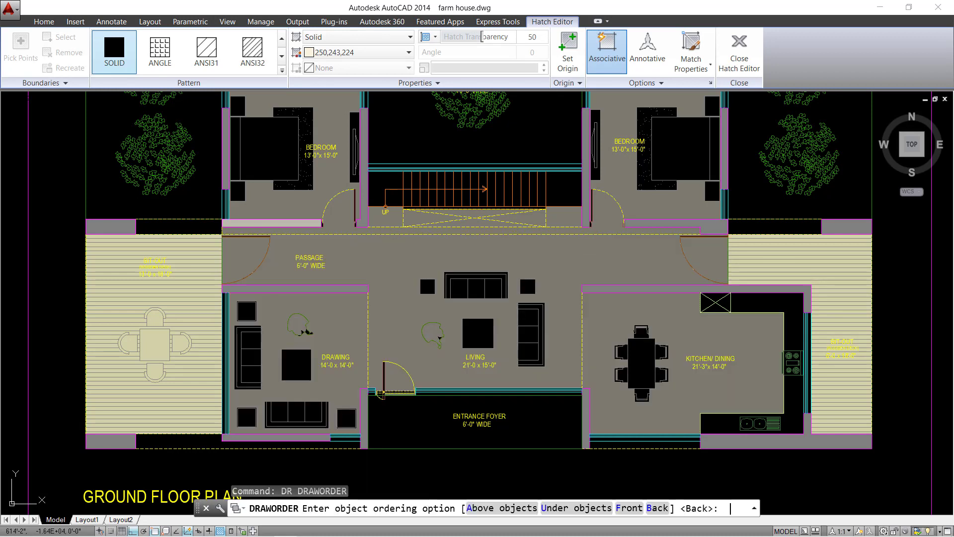
pyautogui.press('Return')
pyautogui.scroll(-3, 426, 273)
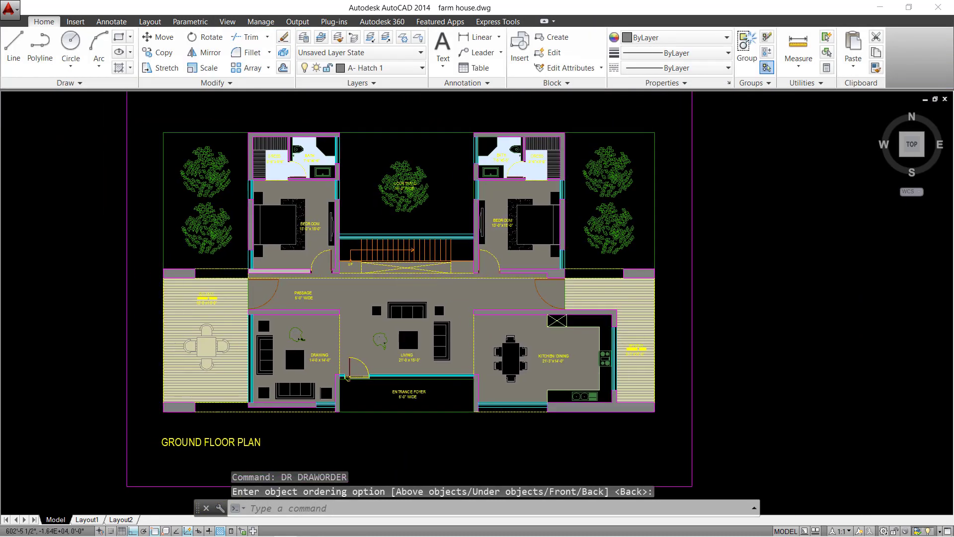
# - Turn off the layers of the room name and room size texts with LAYOFF, picking the entrance foyer labels
pyautogui.scroll(2, 418, 272)
pyautogui.moveTo(419, 273); pyautogui.dragTo(418, 264, button='middle')
pyautogui.scroll(-2, 419, 263)
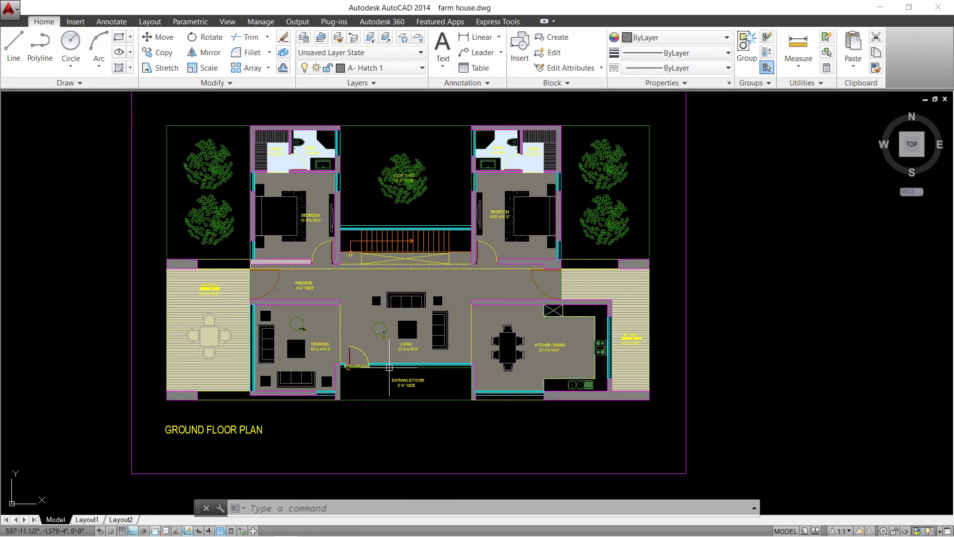
pyautogui.scroll(5, 389, 368)
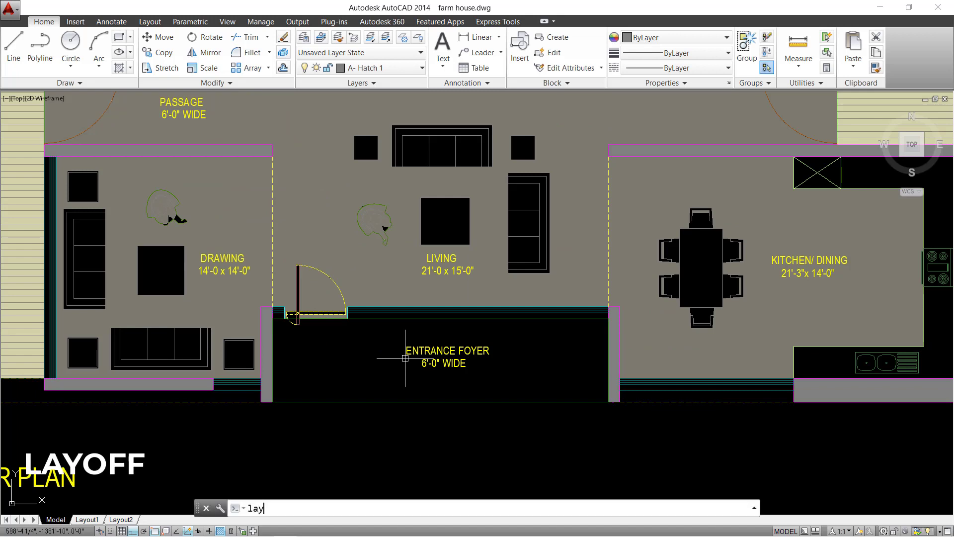
pyautogui.press('Return')
pyautogui.click(438, 351)
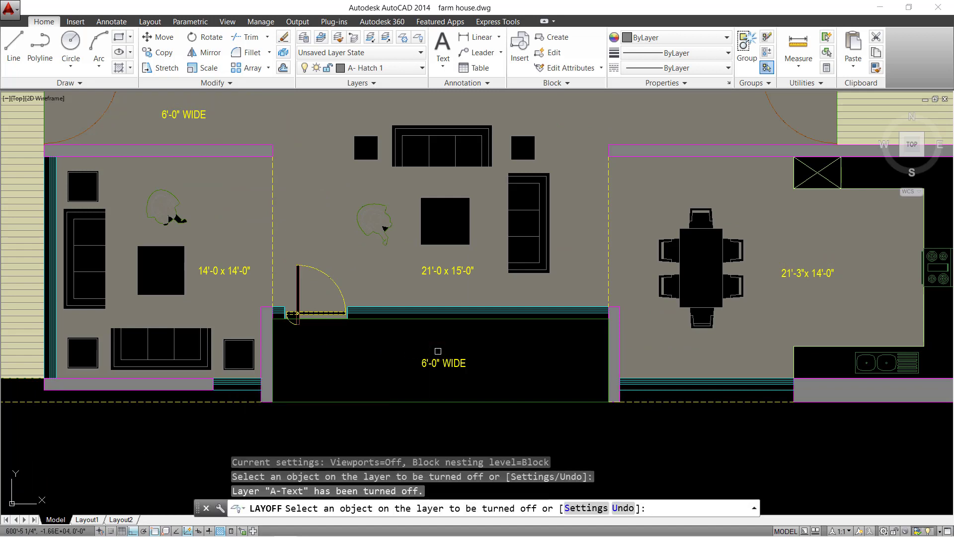
pyautogui.click(438, 363)
pyautogui.moveTo(438, 363); pyautogui.dragTo(394, 345, button='middle')
pyautogui.press('Escape')
pyautogui.press('Escape')
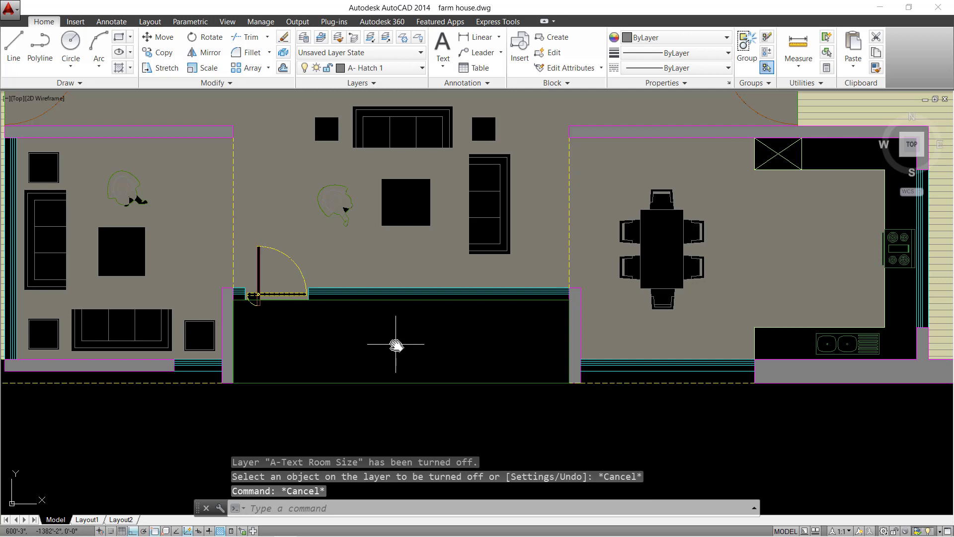
# - Start a solid hatch and set its true color to RGB 201,201,201
pyautogui.write('h')
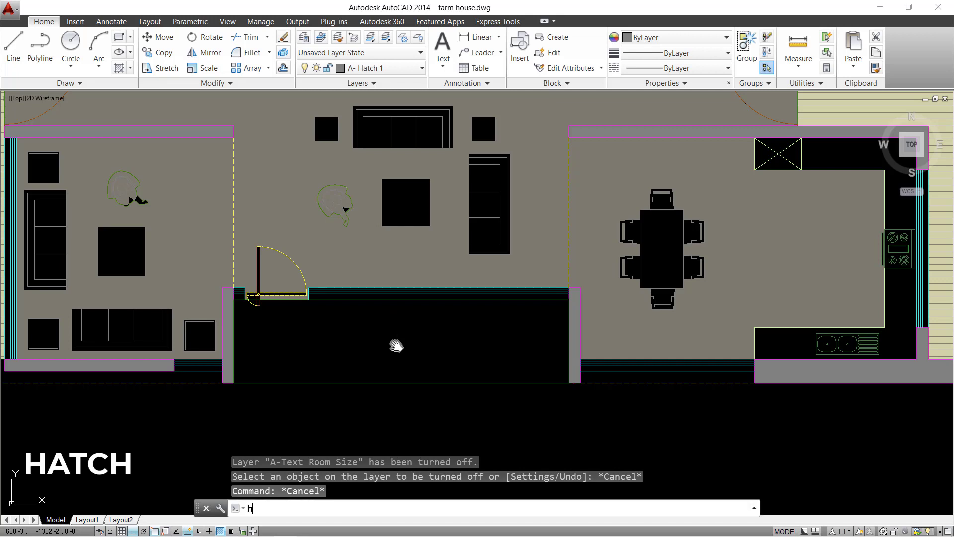
pyautogui.press('Return')
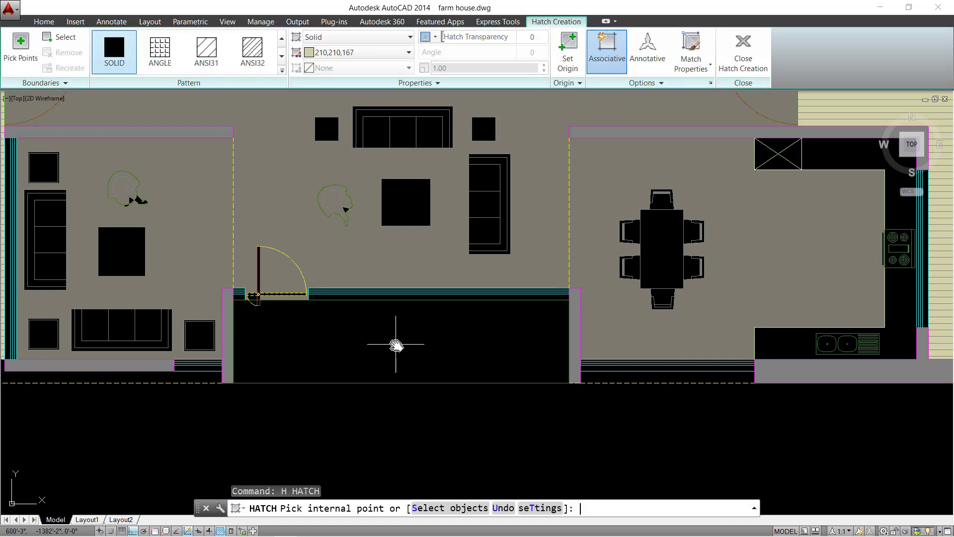
pyautogui.click(364, 55)
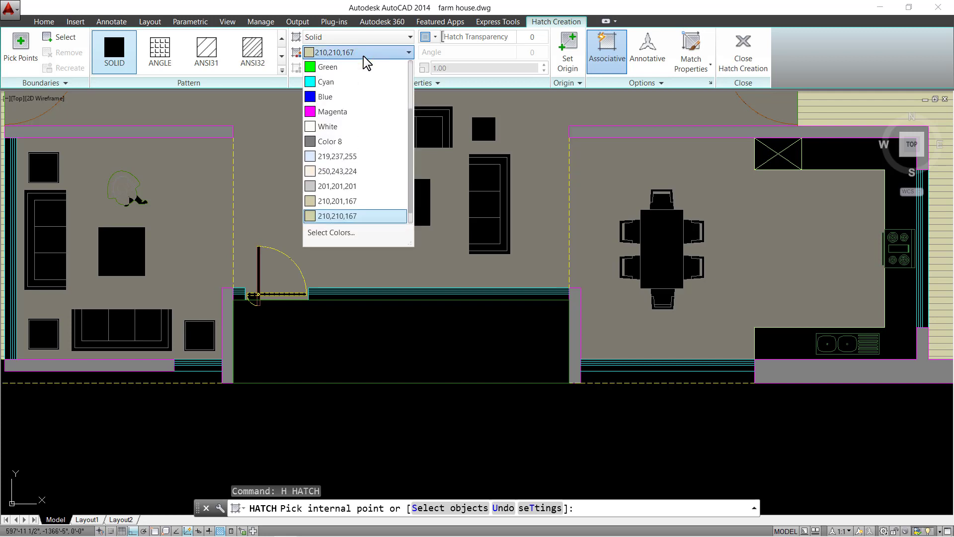
pyautogui.click(359, 232)
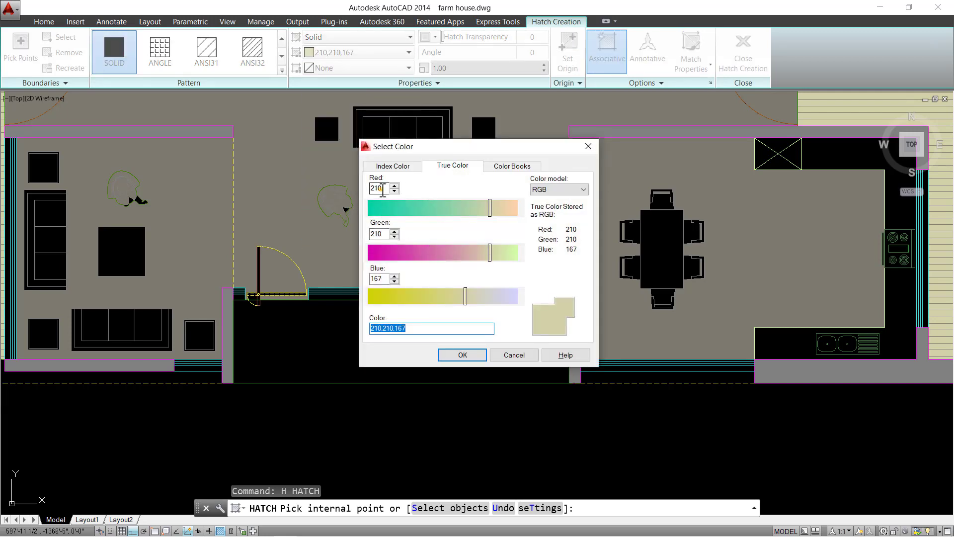
pyautogui.doubleClick(382, 188)
pyautogui.write('201')
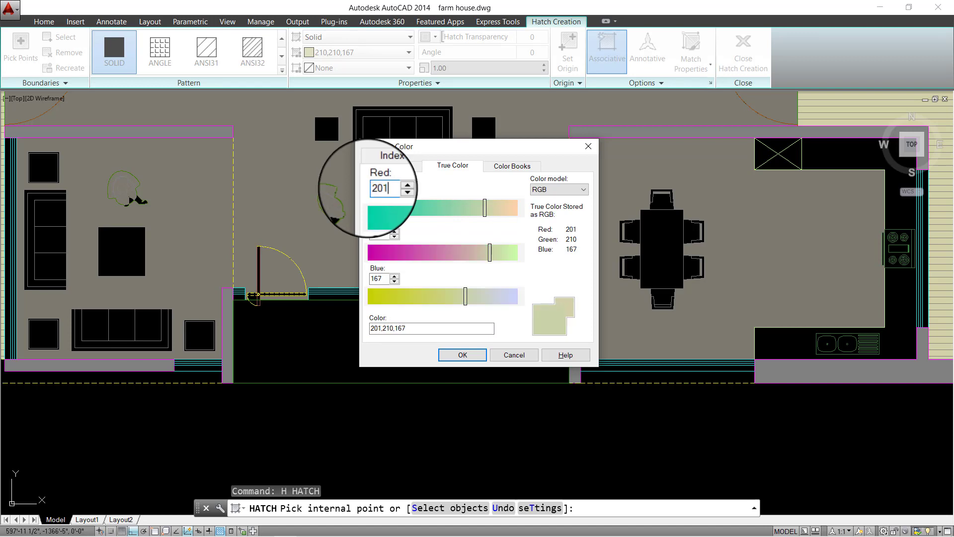
pyautogui.doubleClick(372, 234)
pyautogui.write('2')
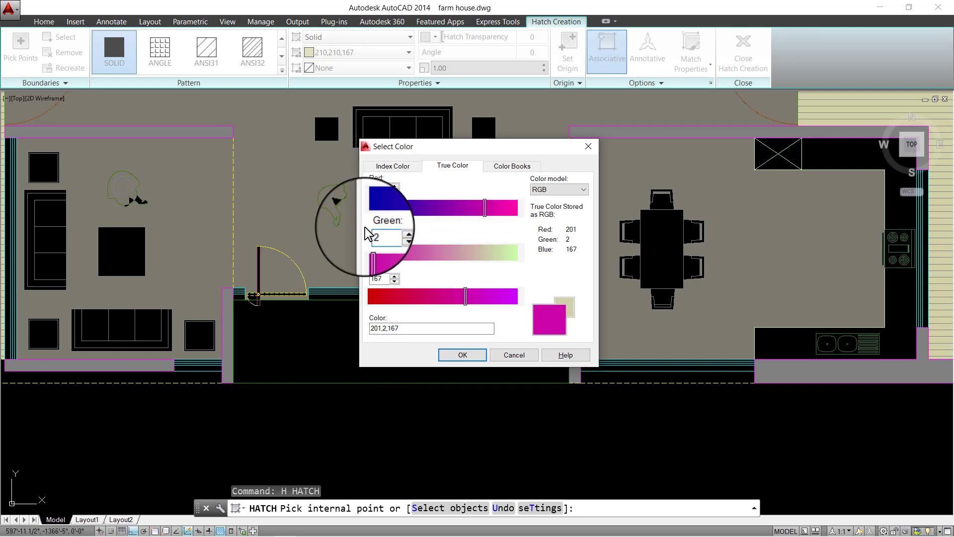
pyautogui.write('01')
pyautogui.doubleClick(386, 278)
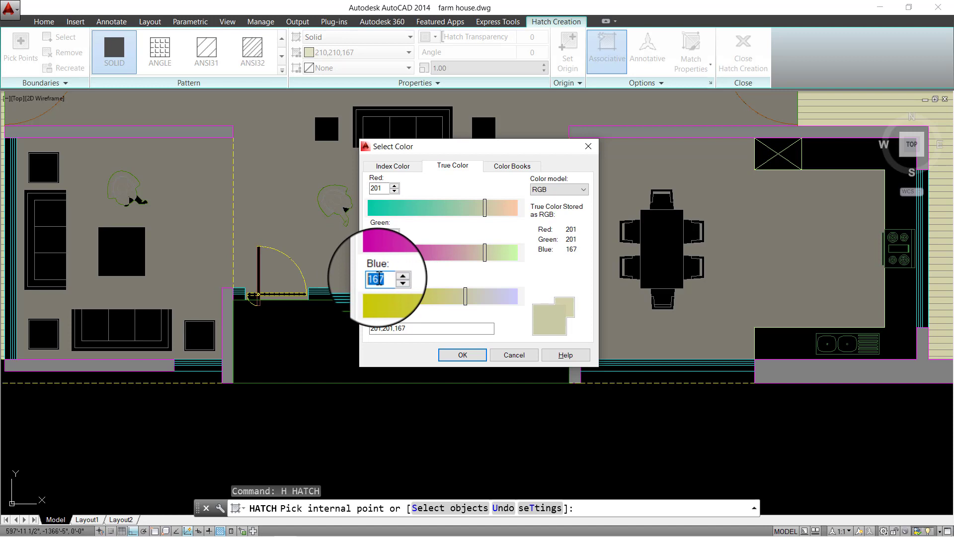
pyautogui.write('201')
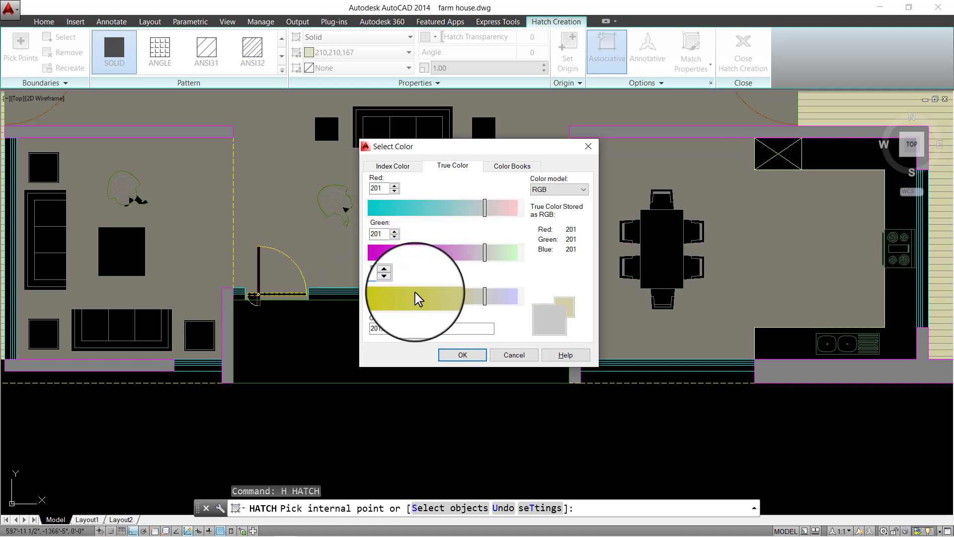
pyautogui.click(458, 355)
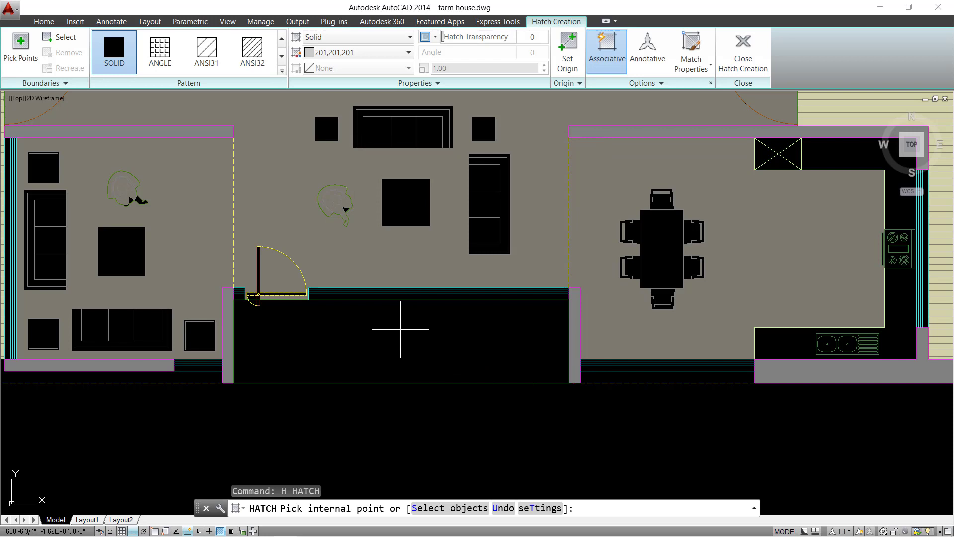
# - Fill the entrance foyer with the solid hatch and set its transparency to 50
pyautogui.click(426, 302)
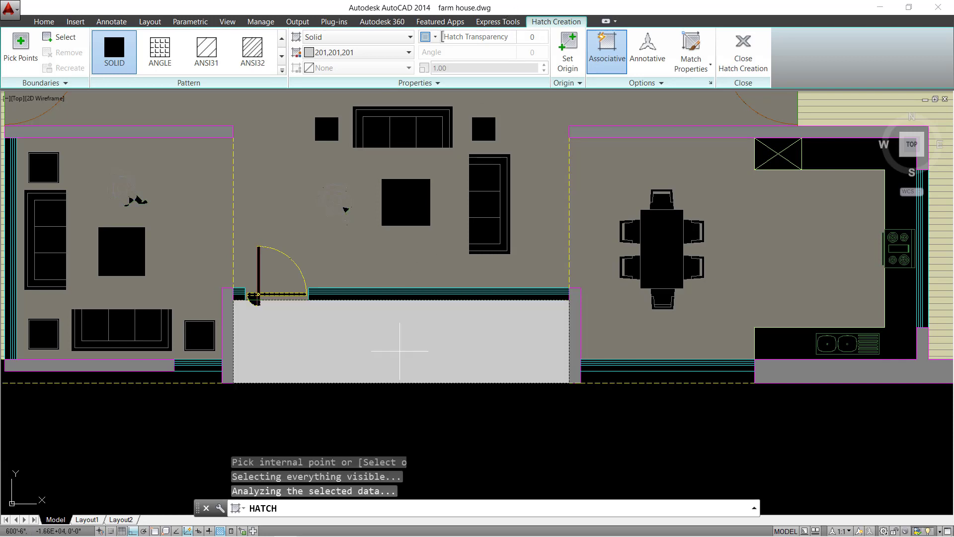
pyautogui.press('Return')
pyautogui.click(400, 331)
pyautogui.click(411, 325)
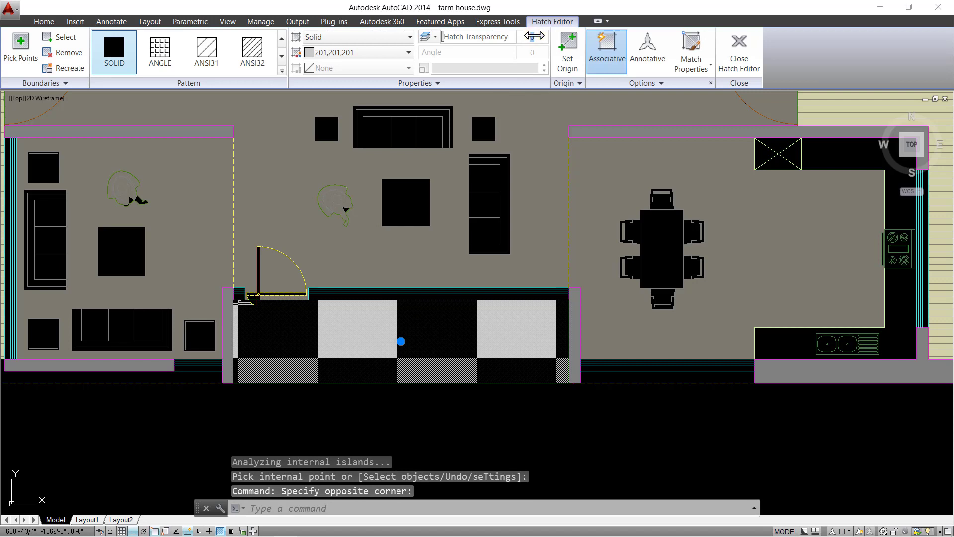
pyautogui.moveTo(535, 36); pyautogui.dragTo(481, 37)
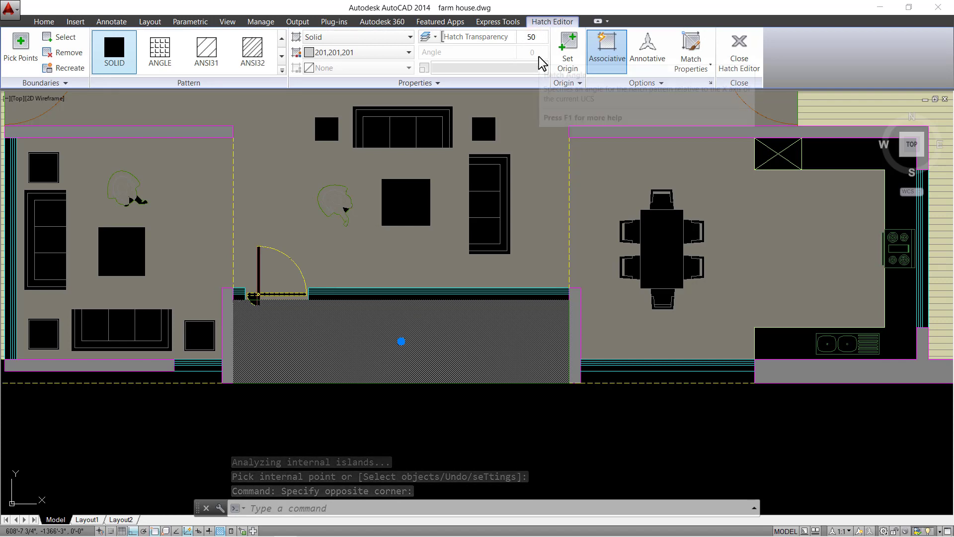
pyautogui.press('Escape')
# - Send the entrance foyer hatch to the back of the draw order
pyautogui.click(400, 339)
pyautogui.click(392, 329)
pyautogui.write('dr')
pyautogui.press('Return')
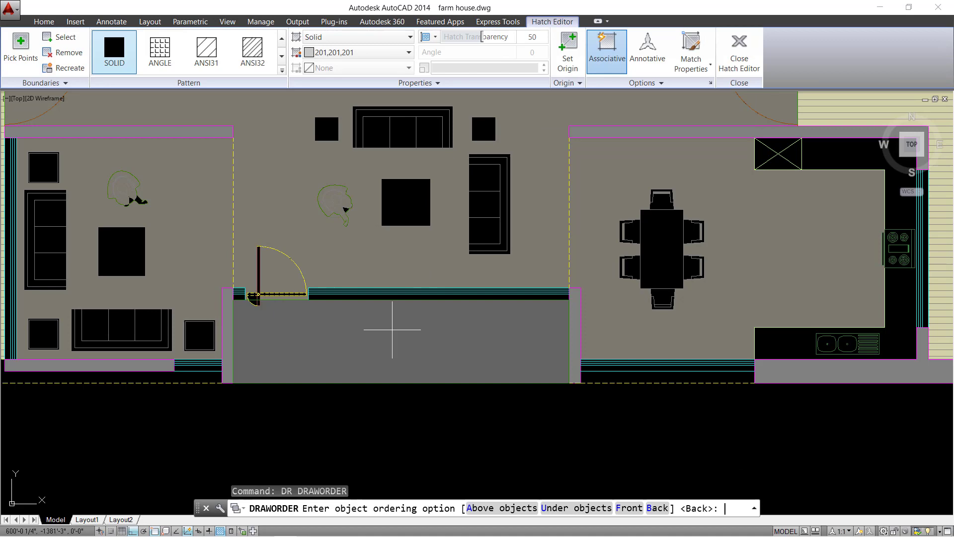
pyautogui.press('Return')
pyautogui.press('Return')
pyautogui.scroll(-10, 397, 323)
pyautogui.scroll(4, 425, 223)
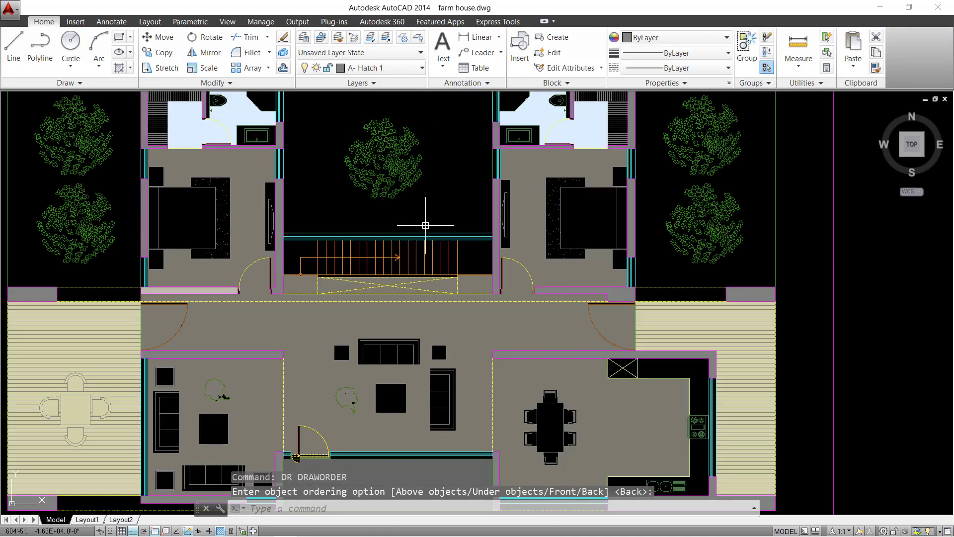
pyautogui.scroll(-2, 425, 225)
pyautogui.click(426, 225)
pyautogui.moveTo(360, 251); pyautogui.dragTo(367, 280, button='middle')
pyautogui.press('Escape')
pyautogui.press('Escape')
pyautogui.scroll(2, 235, 232)
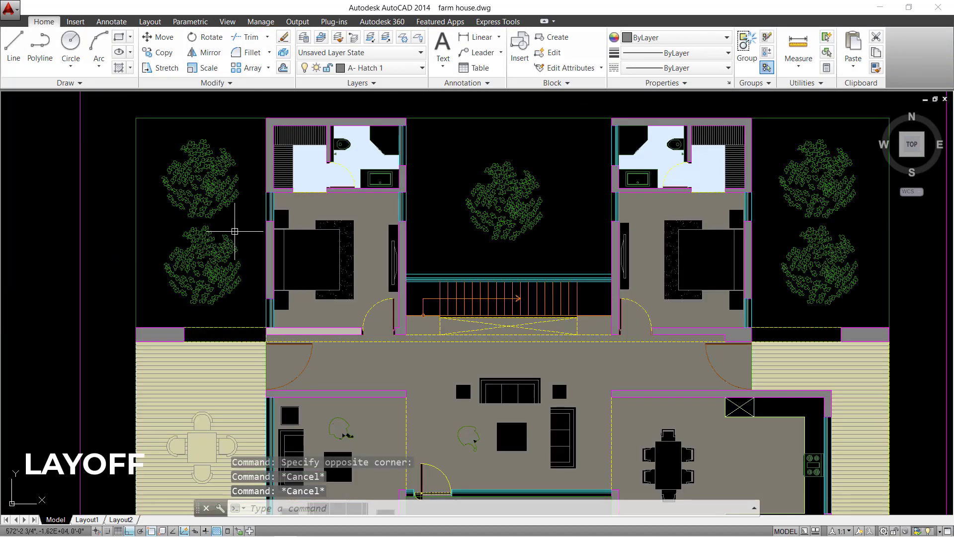
# - Try turning off the landscape trees layer with LAYOFF, and undo it within the command
pyautogui.write('LAYOff')
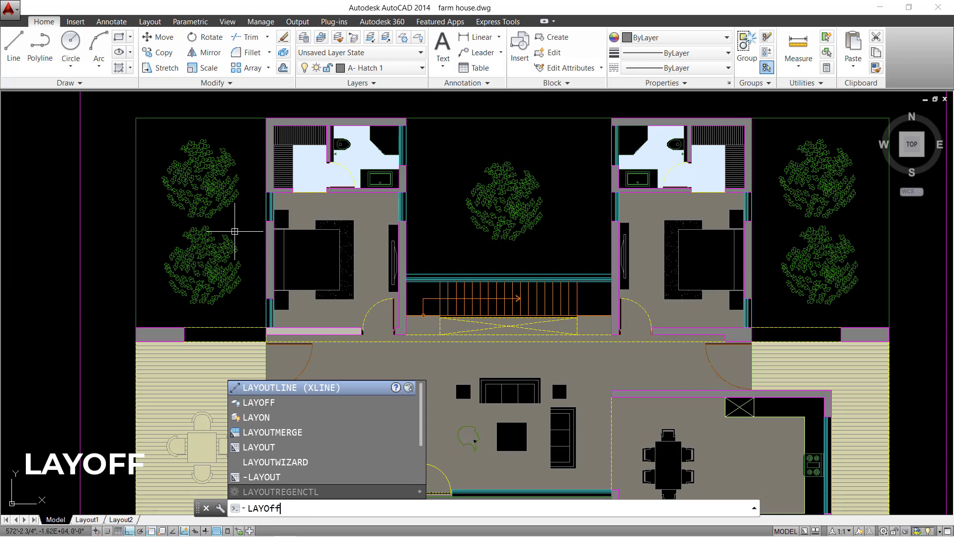
pyautogui.press('Return')
pyautogui.click(223, 206)
pyautogui.click(623, 508)
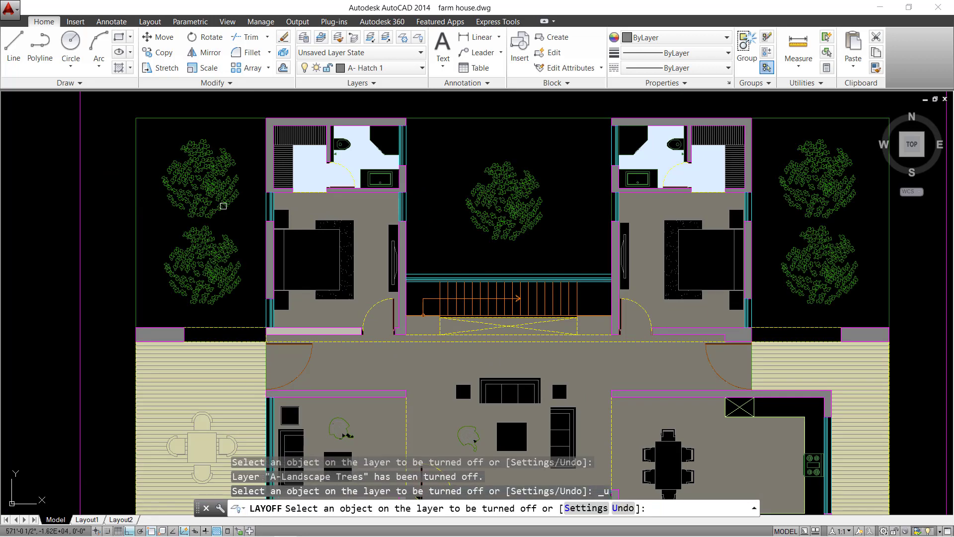
pyautogui.press('Escape')
pyautogui.press('Escape')
pyautogui.moveTo(579, 198); pyautogui.dragTo(456, 220, button='middle')
pyautogui.click(363, 222)
pyautogui.scroll(-1, 449, 220)
pyautogui.press('Escape')
pyautogui.press('Escape')
pyautogui.scroll(1, 449, 220)
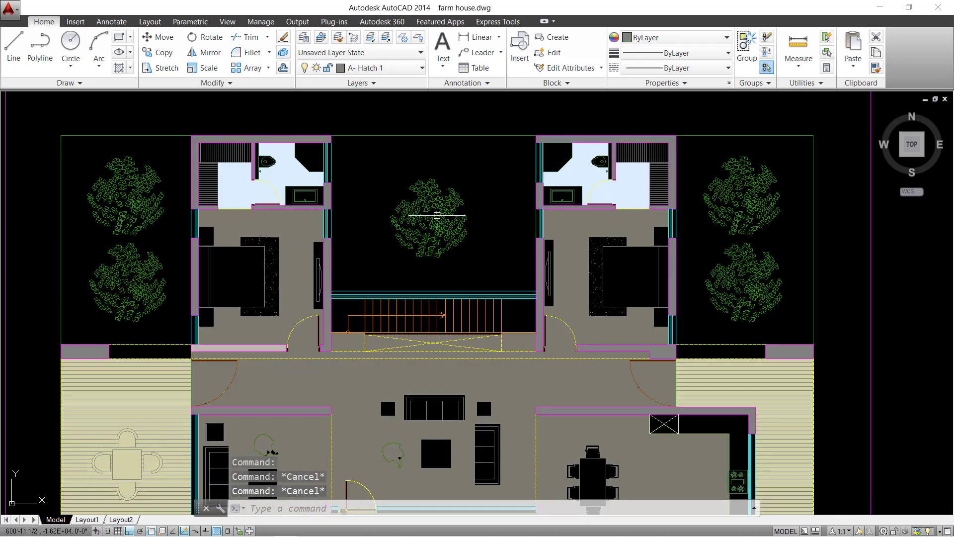
# - Assign the boundary line around the rear central courtyard to the A-Landscape-Green layer
pyautogui.click(428, 135)
pyautogui.press('Escape')
pyautogui.press('Escape')
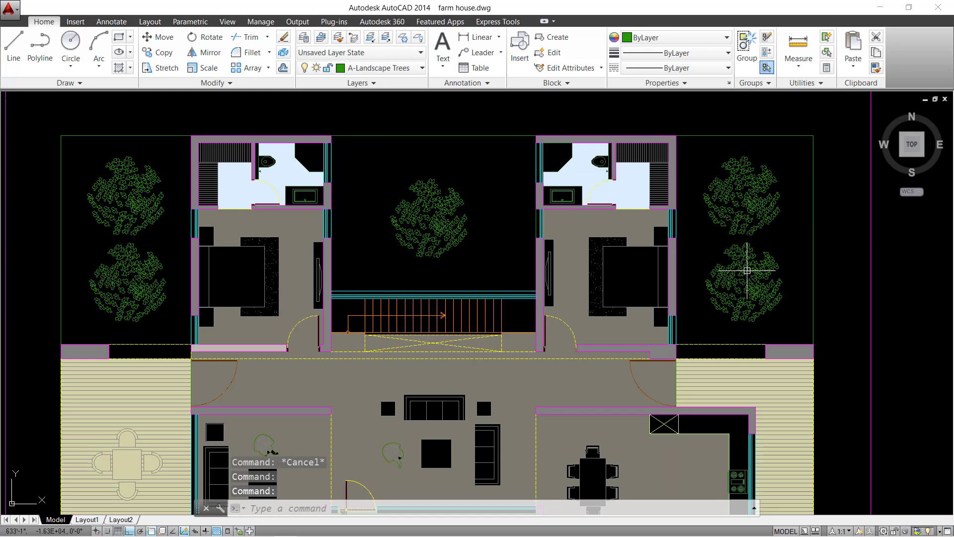
pyautogui.click(396, 144)
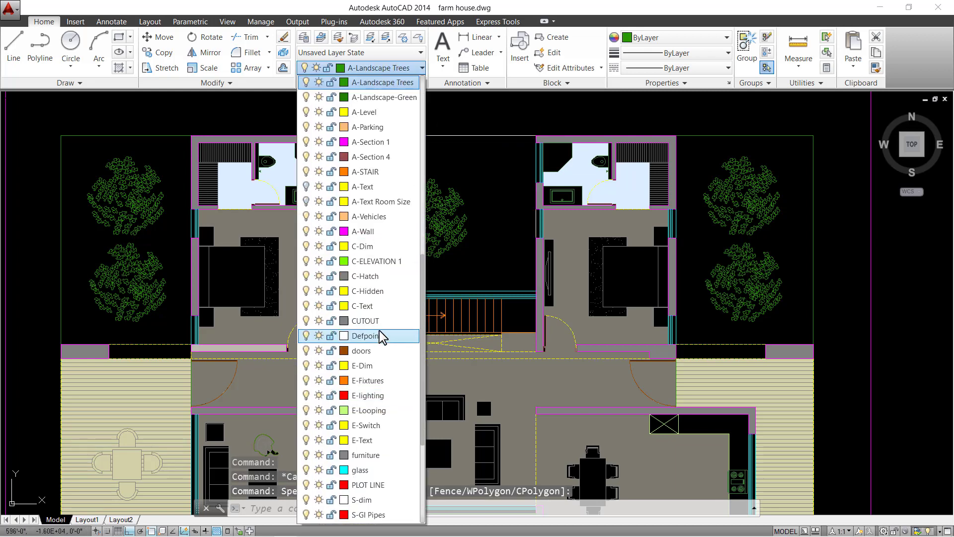
pyautogui.scroll(1, 379, 330)
pyautogui.click(383, 143)
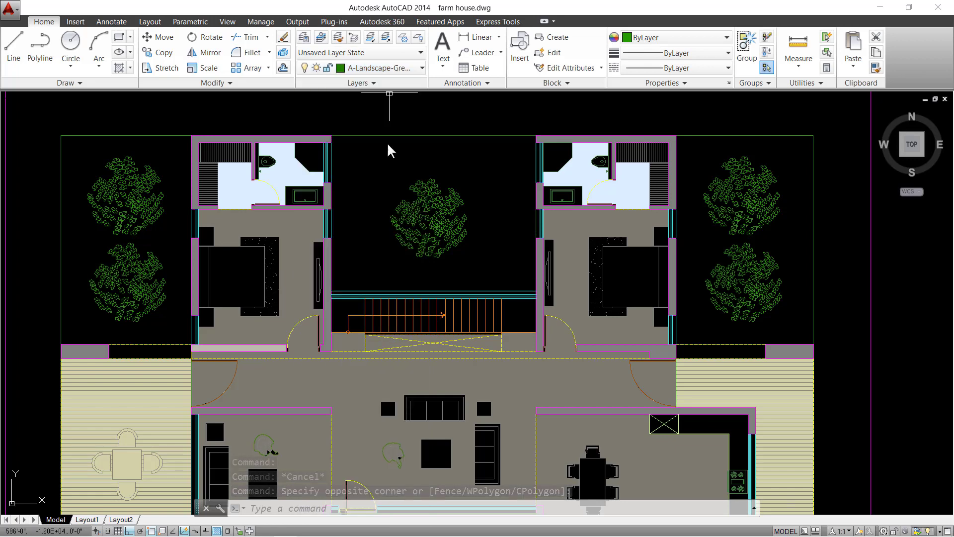
pyautogui.press('Escape')
# - Match the courtyard boundary's properties onto the boundary lines of the two side gardens
pyautogui.write('ma')
pyautogui.press('Return')
pyautogui.click(454, 133)
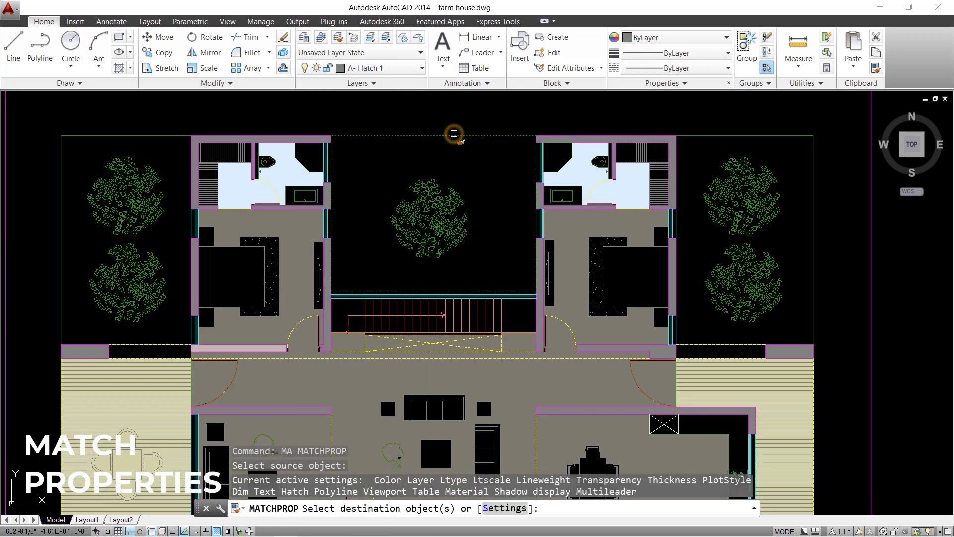
pyautogui.click(653, 150)
pyautogui.click(126, 141)
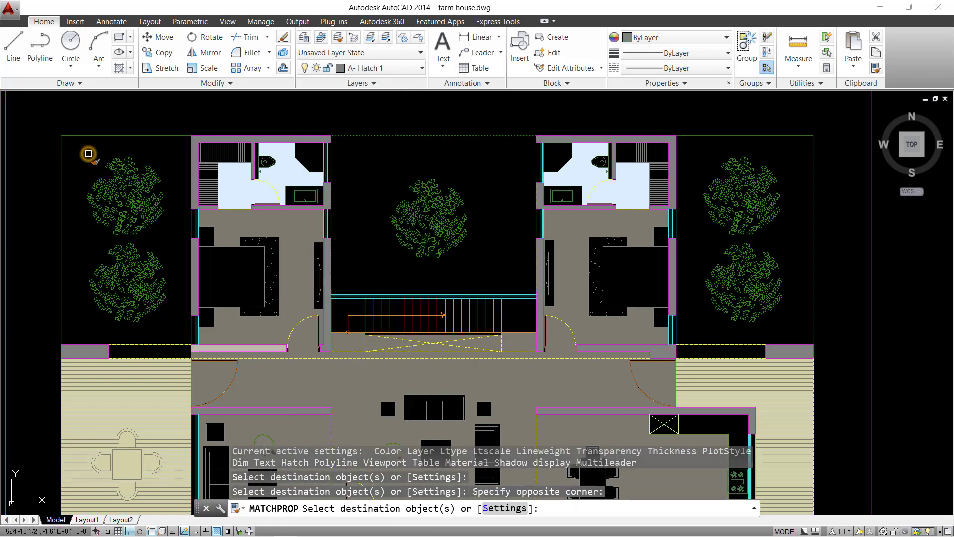
pyautogui.press('Escape')
pyautogui.press('Escape')
# - Turn off the landscape trees layer with LAYOFF by picking a tree in a side garden
pyautogui.write('lay')
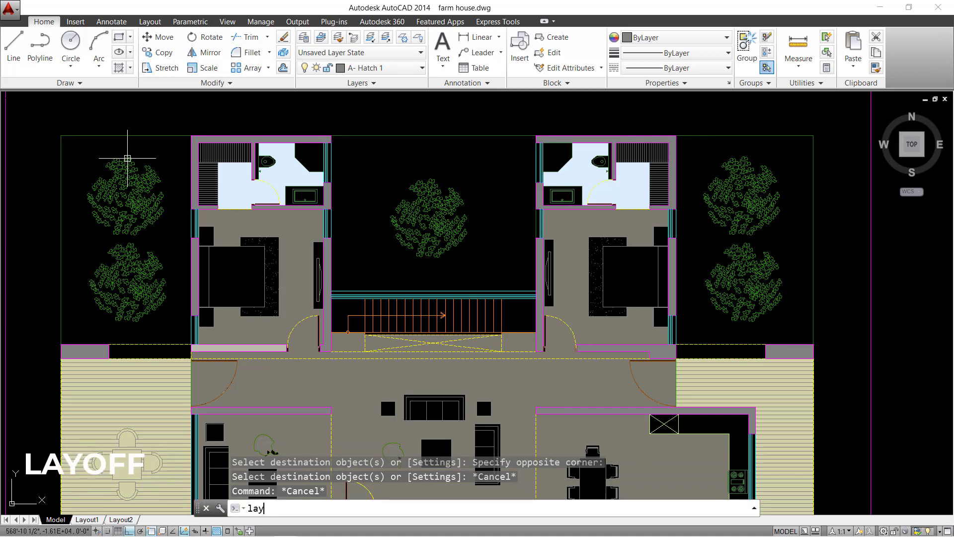
pyautogui.write('off')
pyautogui.press('Return')
pyautogui.click(128, 170)
pyautogui.press('Escape')
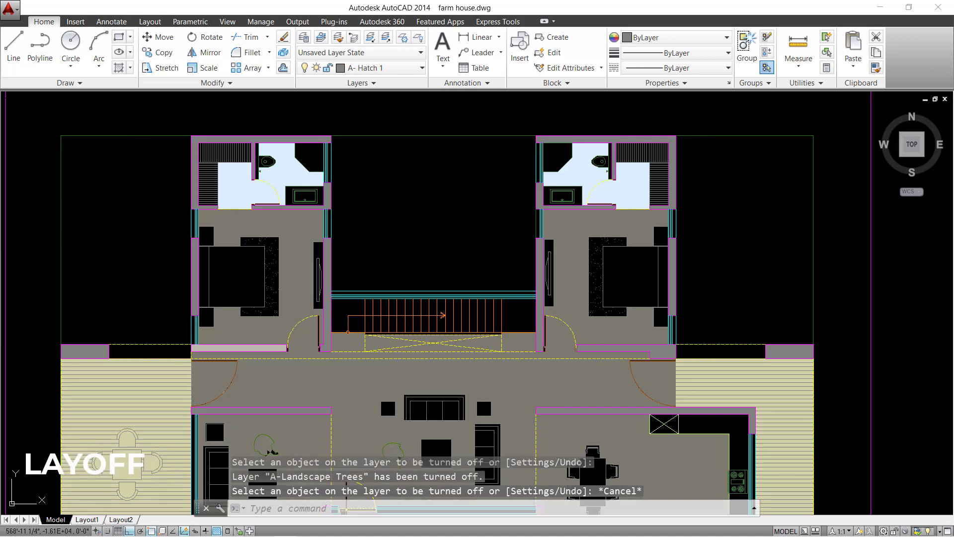
pyautogui.press('Escape')
# - Start a solid hatch and set its true color to RGB 215,235,188
pyautogui.moveTo(297, 195); pyautogui.dragTo(284, 185, button='middle')
pyautogui.write('h')
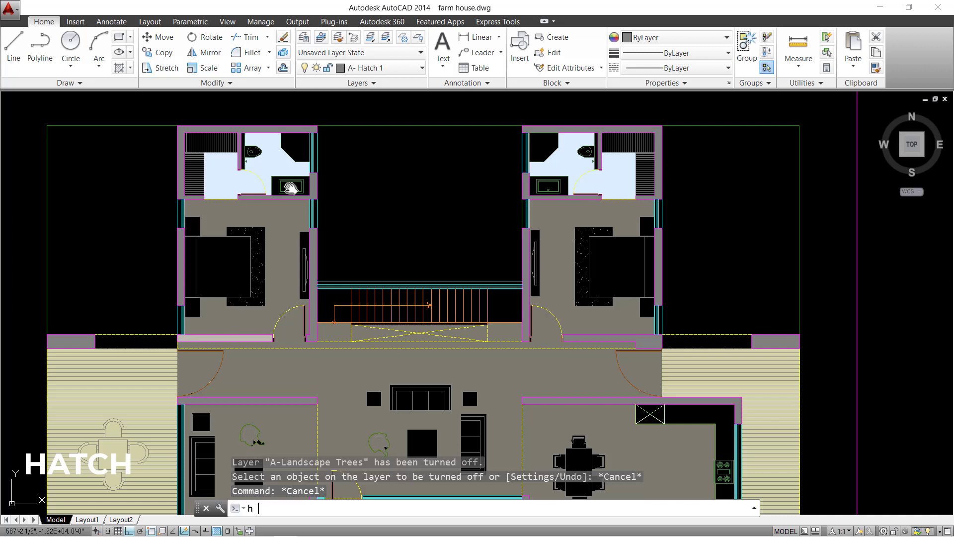
pyautogui.press('Return')
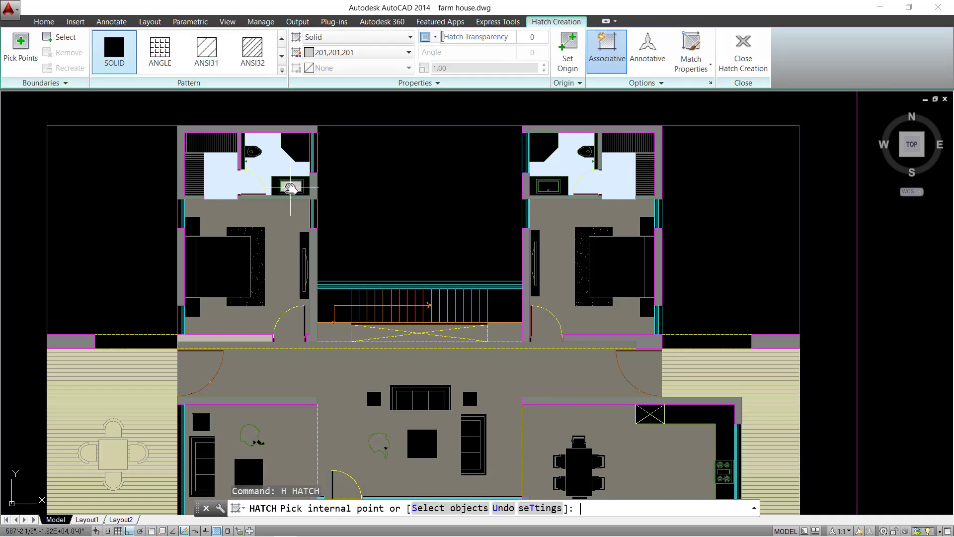
pyautogui.click(320, 55)
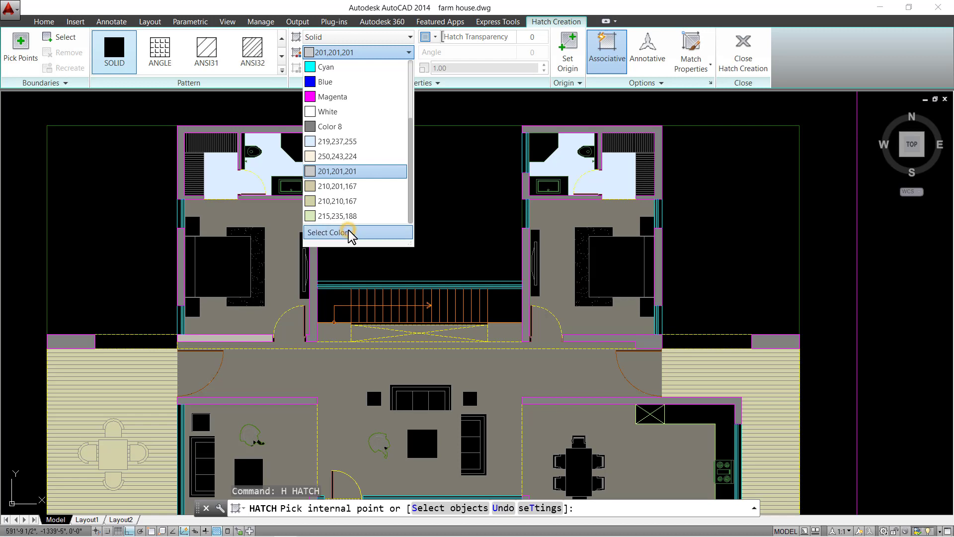
pyautogui.click(329, 232)
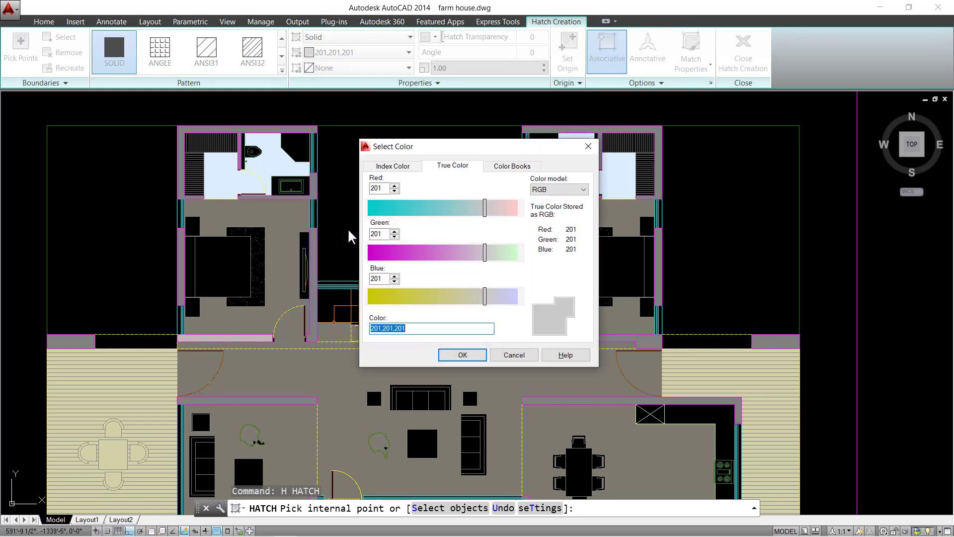
pyautogui.doubleClick(386, 191)
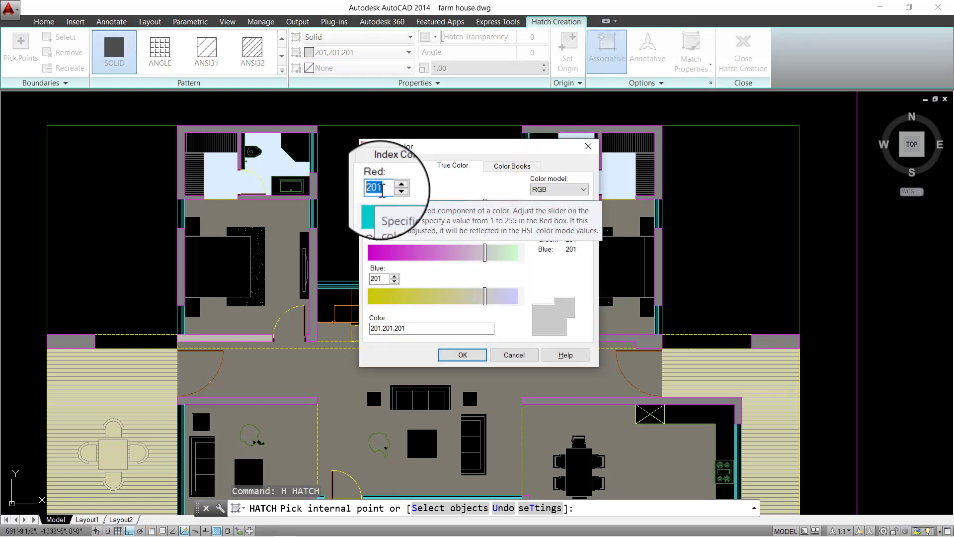
pyautogui.write('215')
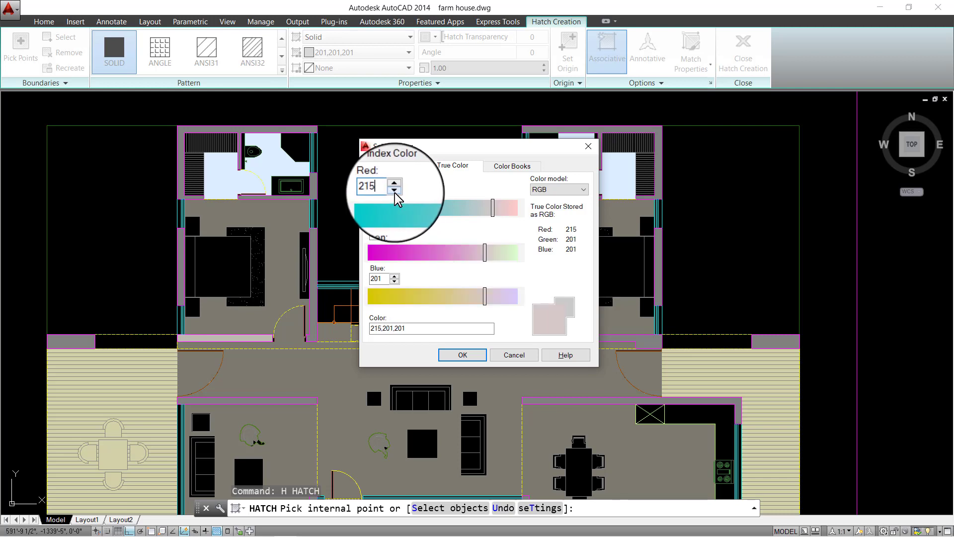
pyautogui.click(381, 234)
pyautogui.doubleClick(383, 234)
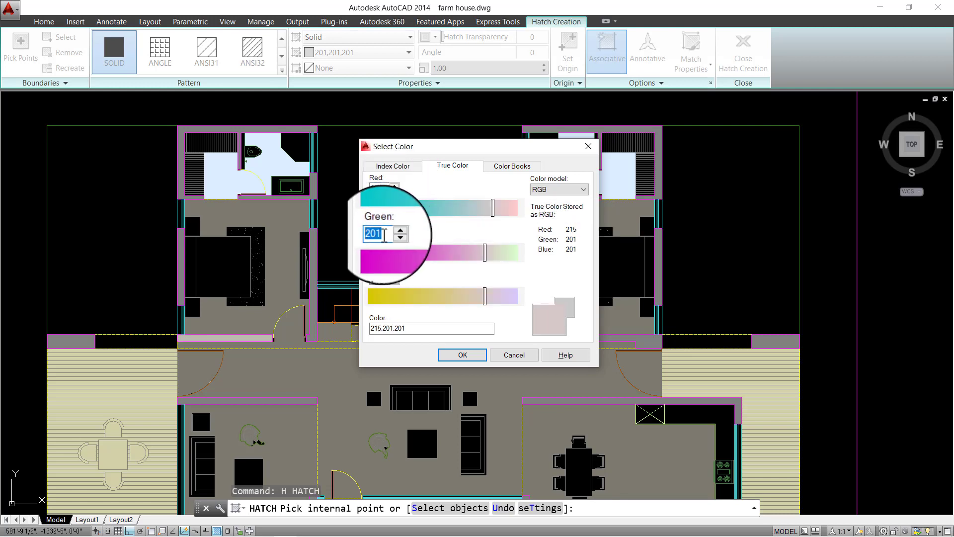
pyautogui.write('235')
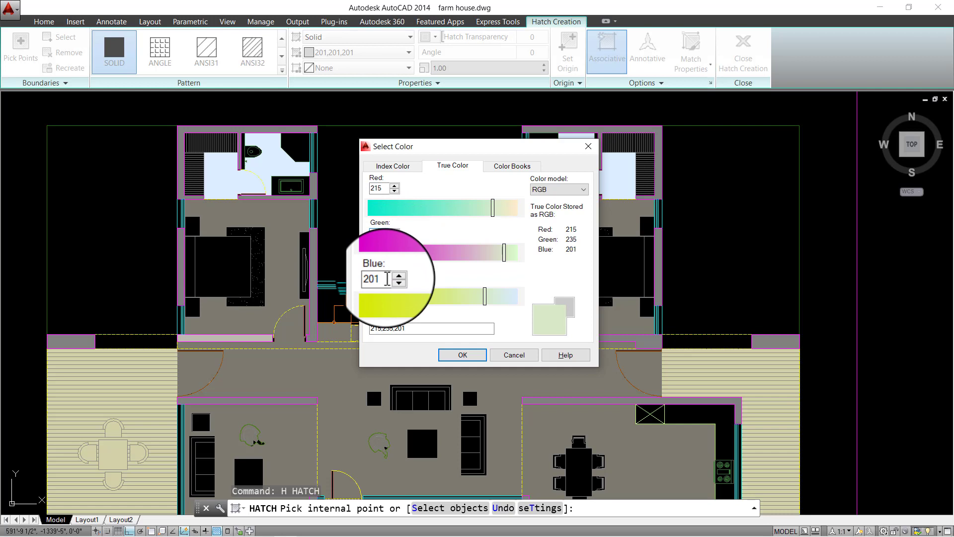
pyautogui.doubleClick(387, 279)
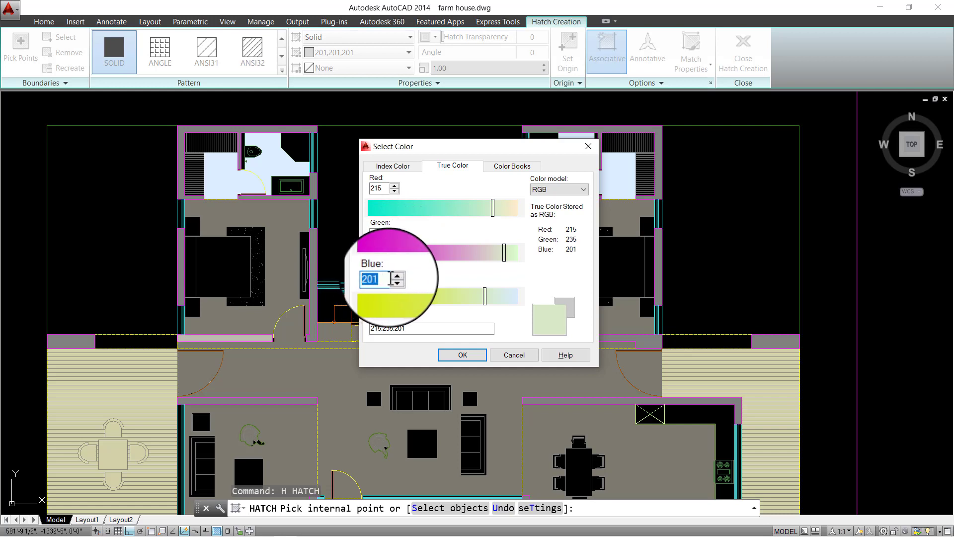
pyautogui.write('188')
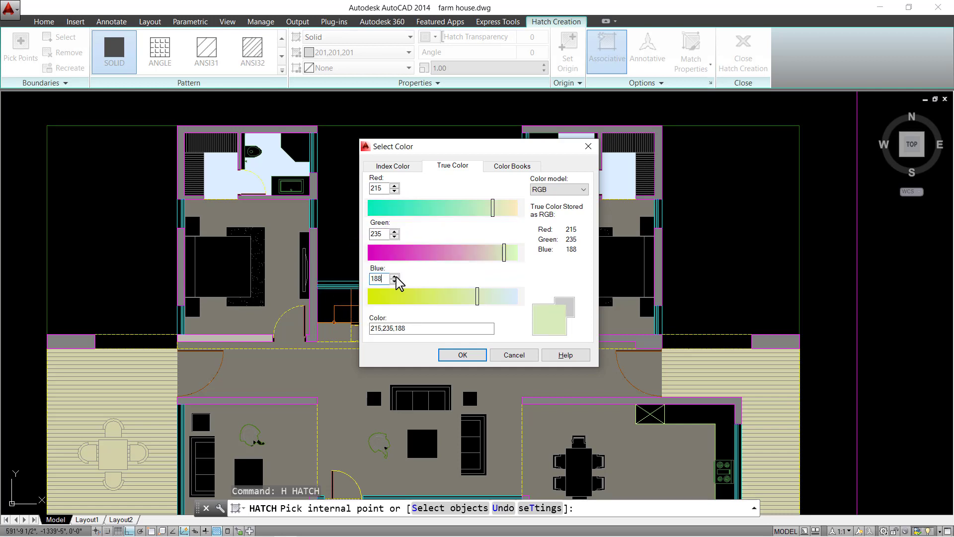
pyautogui.click(466, 356)
# - Fill the central courtyard and both side gardens with the solid green hatch
pyautogui.click(439, 218)
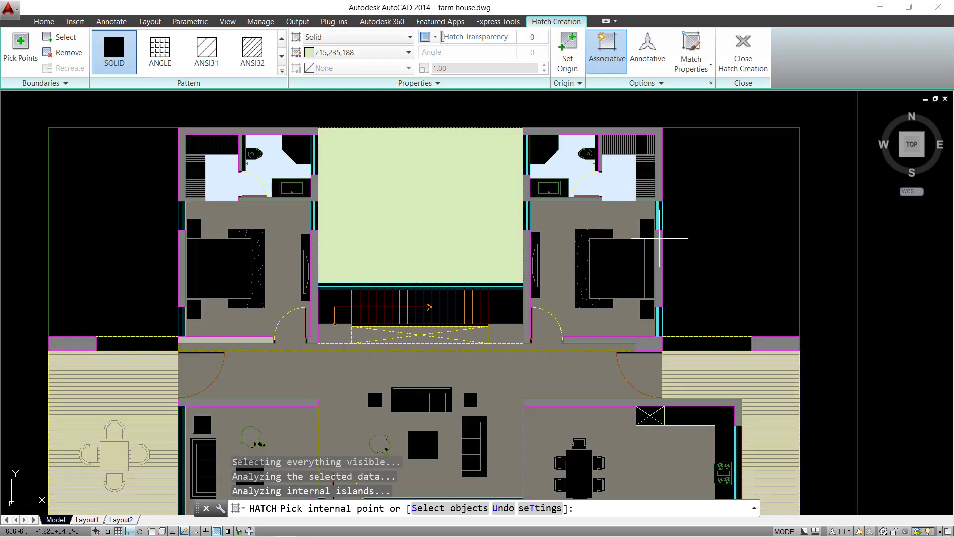
pyautogui.click(679, 239)
pyautogui.scroll(-2, 621, 236)
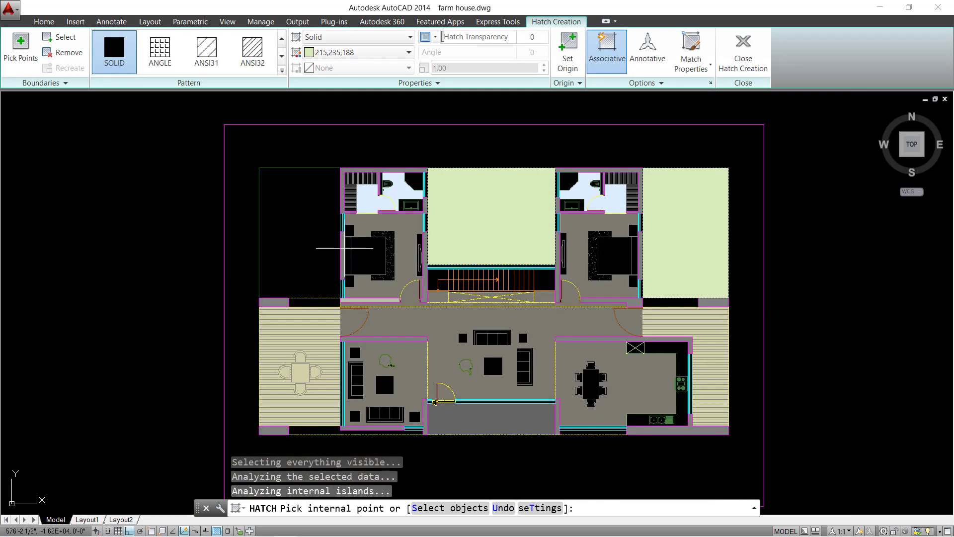
pyautogui.click(313, 234)
pyautogui.press('Return')
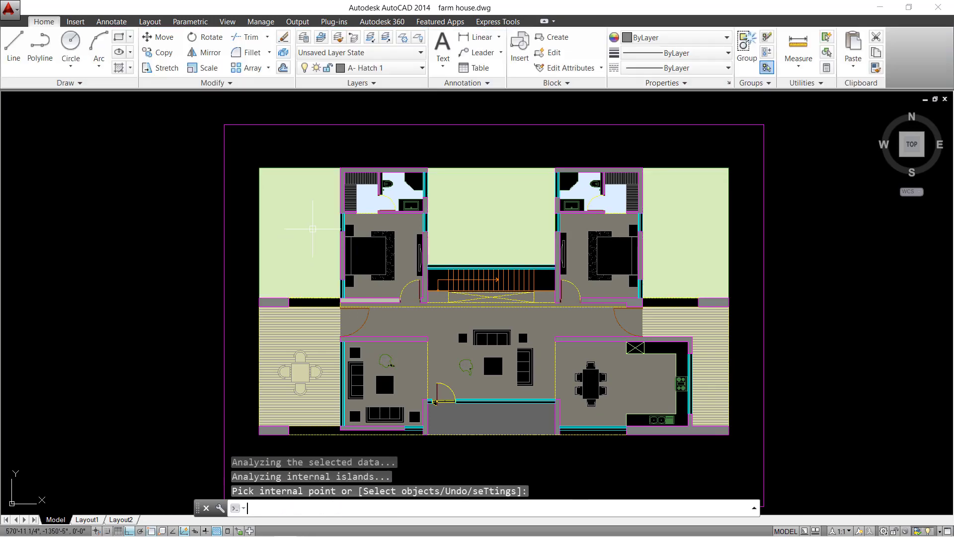
# - Send the green courtyard and garden hatch to the back of the draw order
pyautogui.click(311, 226)
pyautogui.write('dr')
pyautogui.press('Return')
pyautogui.press('Return')
# - Turn all layers back on with LAYON
pyautogui.moveTo(354, 242); pyautogui.dragTo(327, 229, button='middle')
pyautogui.write('layon')
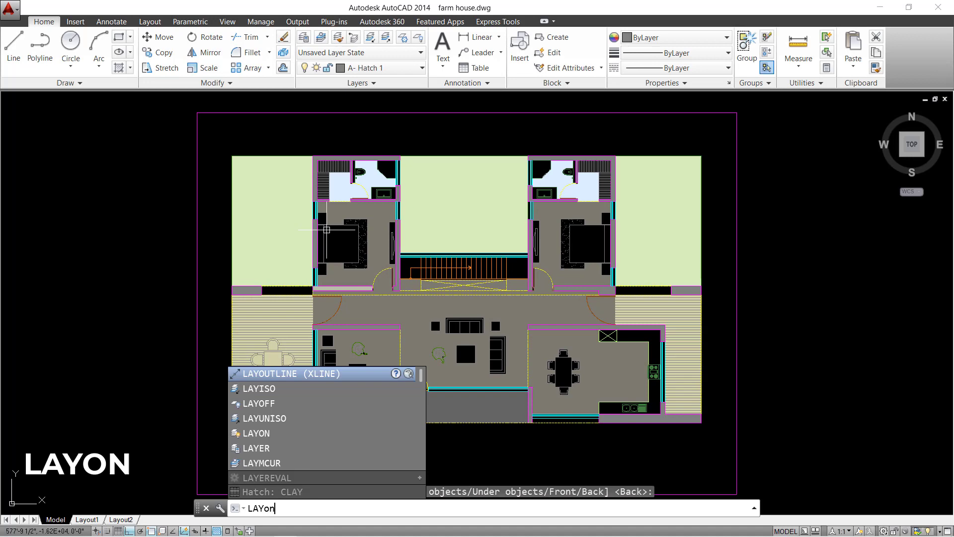
pyautogui.press('Return')
pyautogui.moveTo(511, 247); pyautogui.dragTo(450, 257, button='middle')
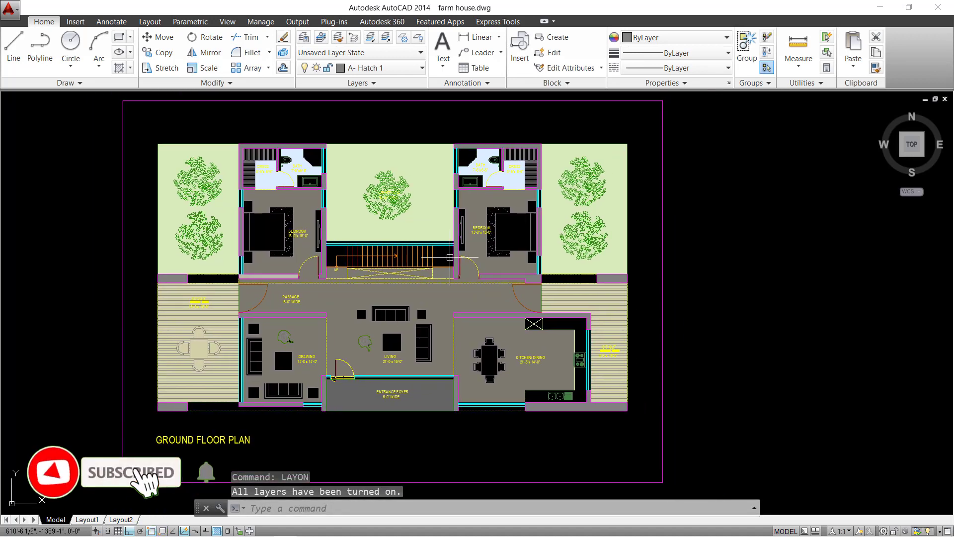
# - Load the previous plot page setup for the model and open the plot preview
pyautogui.hotkey('ctrl', 'p')
pyautogui.click(390, 145)
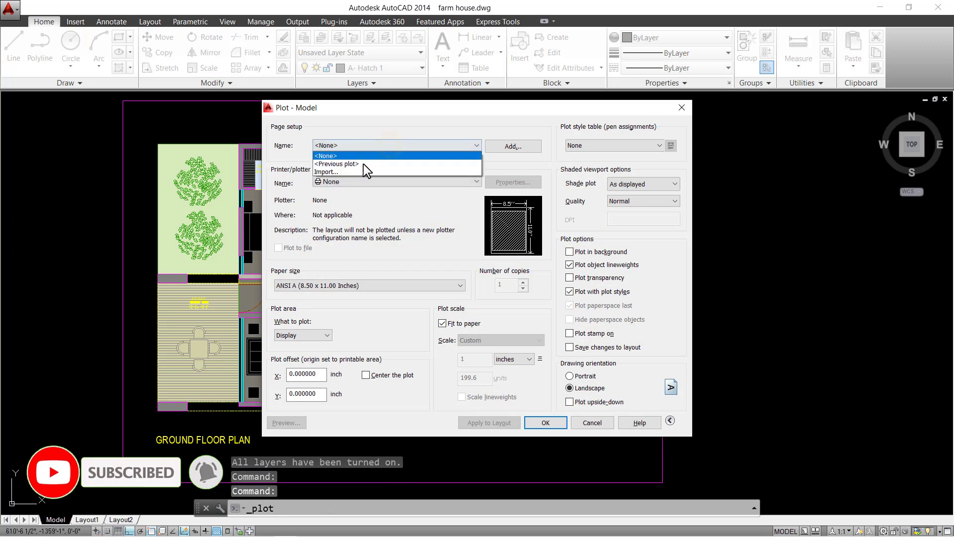
pyautogui.click(360, 161)
pyautogui.click(286, 423)
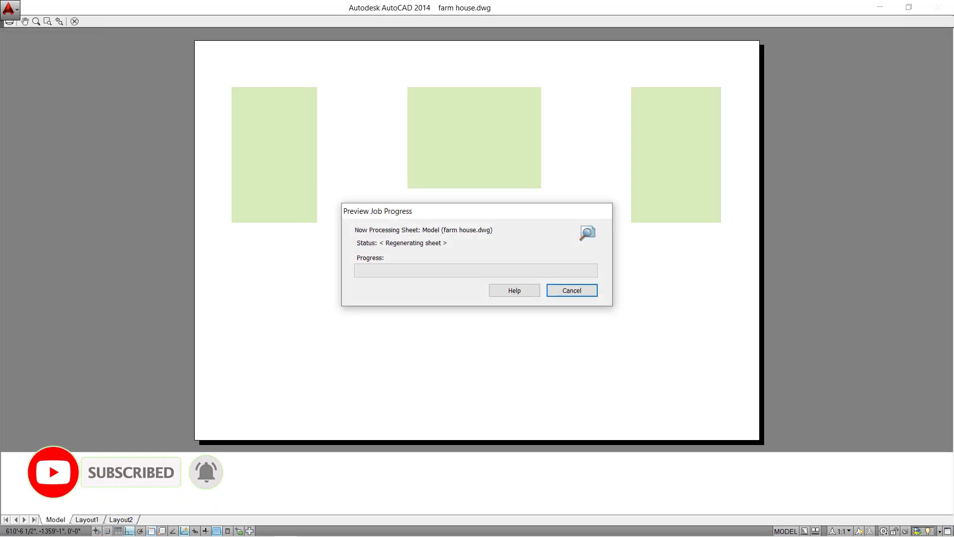
# - Examine the rendered ground floor plan in the plot preview, checking the gardens, bedrooms, bathrooms, courtyard, living areas and sit-outs
pyautogui.scroll(6, 253, 147)
pyautogui.moveTo(293, 187); pyautogui.dragTo(289, 223, button='middle')
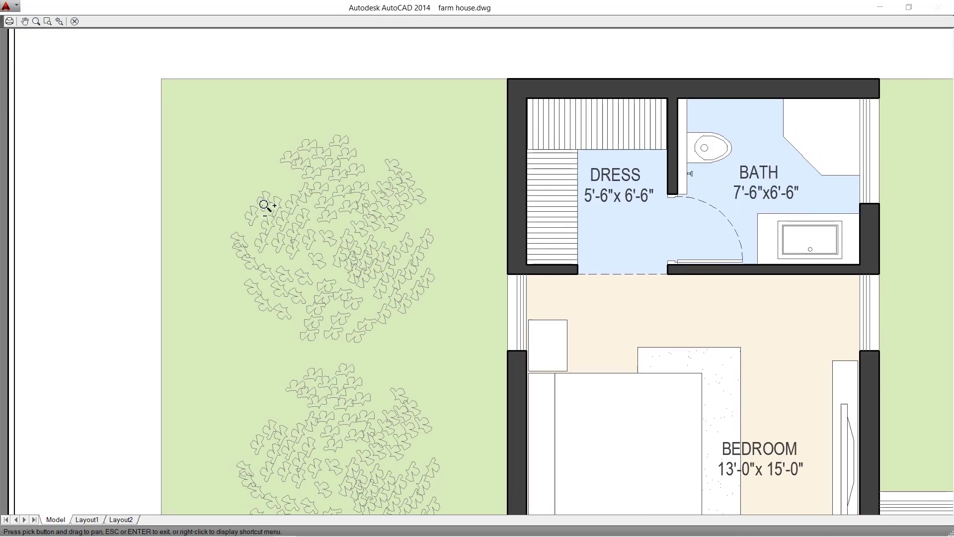
pyautogui.scroll(-1, 256, 204)
pyautogui.moveTo(467, 213); pyautogui.dragTo(185, 175, button='middle')
pyautogui.moveTo(661, 181); pyautogui.dragTo(527, 180, button='middle')
pyautogui.moveTo(784, 221); pyautogui.dragTo(542, 136, button='middle')
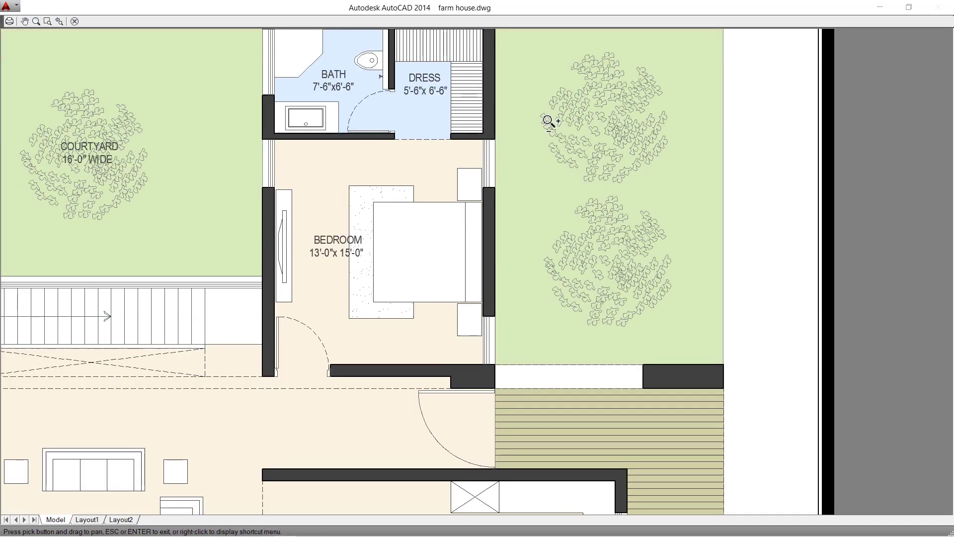
pyautogui.scroll(-1, 547, 117)
pyautogui.moveTo(533, 258); pyautogui.dragTo(654, 159, button='middle')
pyautogui.scroll(1, 475, 302)
pyautogui.moveTo(478, 304); pyautogui.dragTo(629, 356, button='middle')
pyautogui.scroll(-1, 630, 356)
pyautogui.scroll(-3, 408, 315)
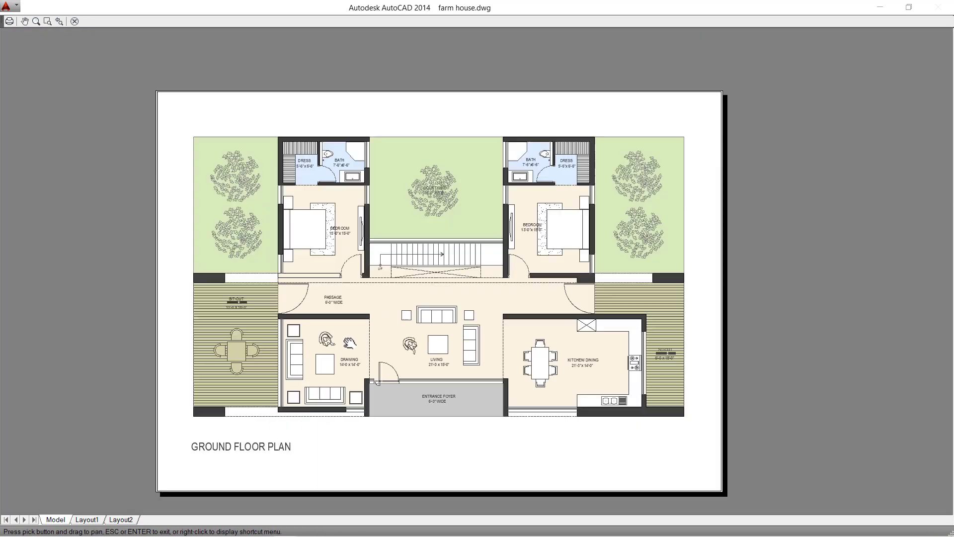
pyautogui.scroll(2, 394, 288)
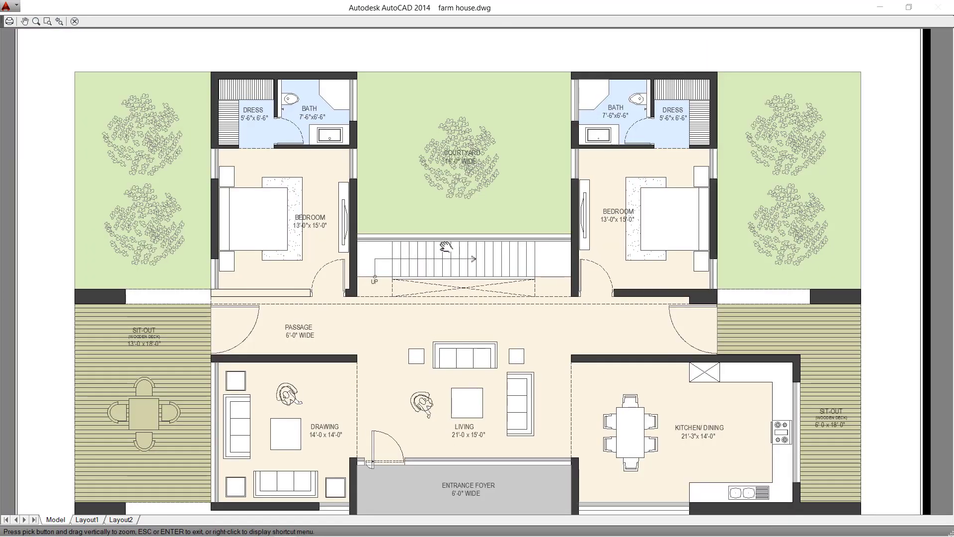